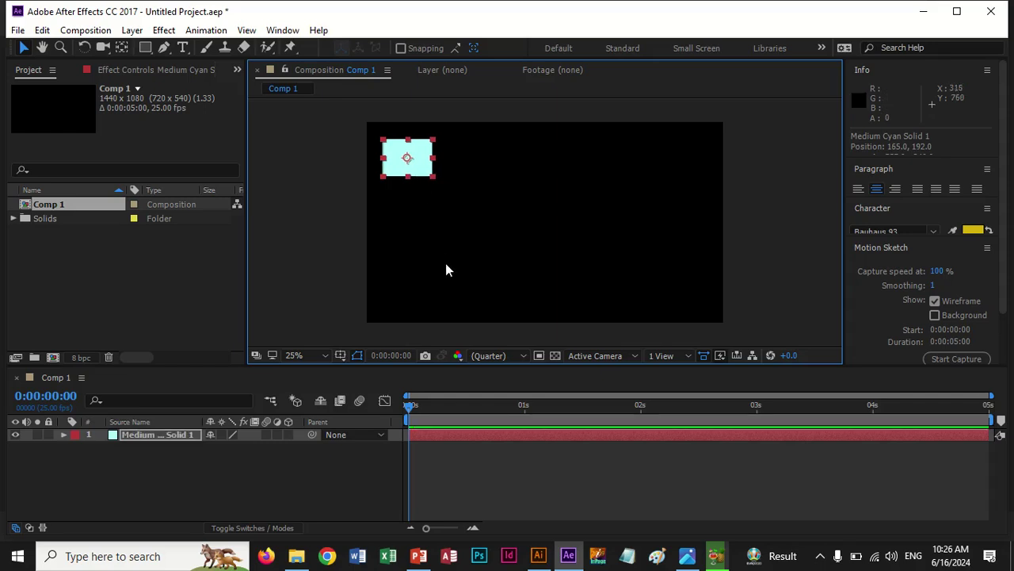
{"action": "left_click", "coordinate": [464, 196]}
{"action": "left_click", "coordinate": [425, 165]}
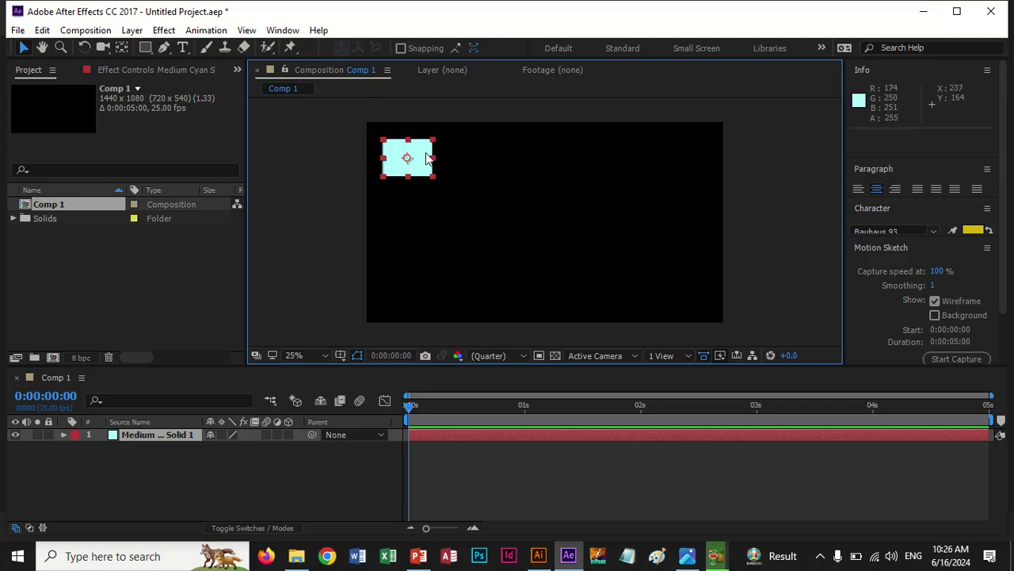
{"action": "left_click", "coordinate": [141, 46]}
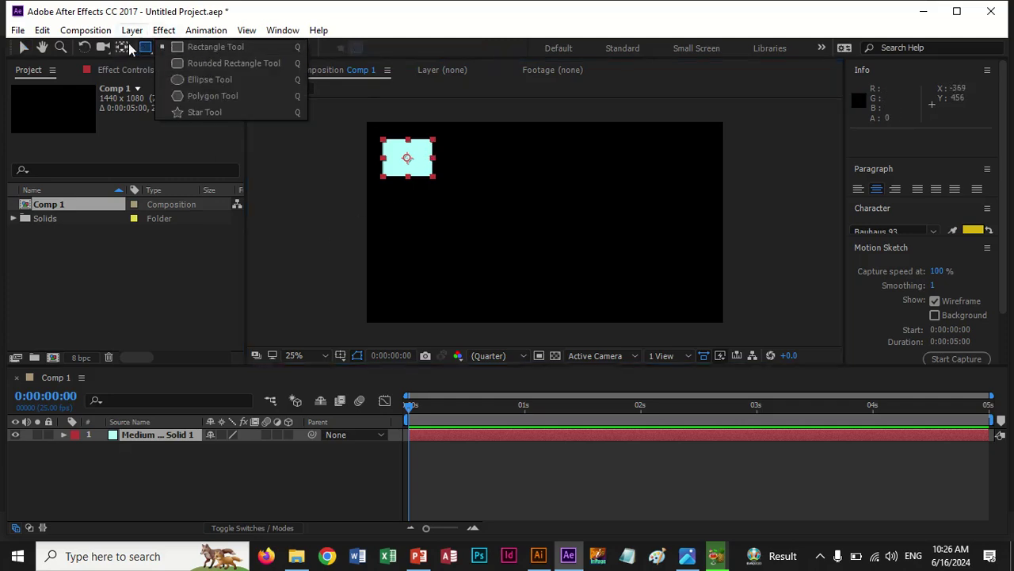
{"action": "left_click", "coordinate": [24, 48]}
Step: Draw a purple rectangle below the cyan solid on its own shape layer and centre the layer's anchor point
{"action": "left_click", "coordinate": [429, 250]}
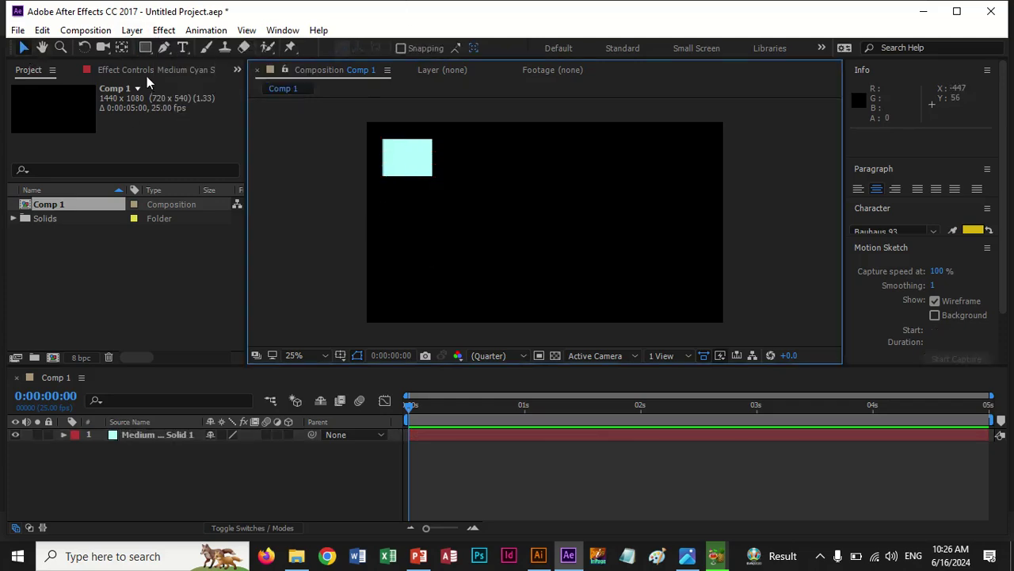
{"action": "left_click", "coordinate": [145, 49]}
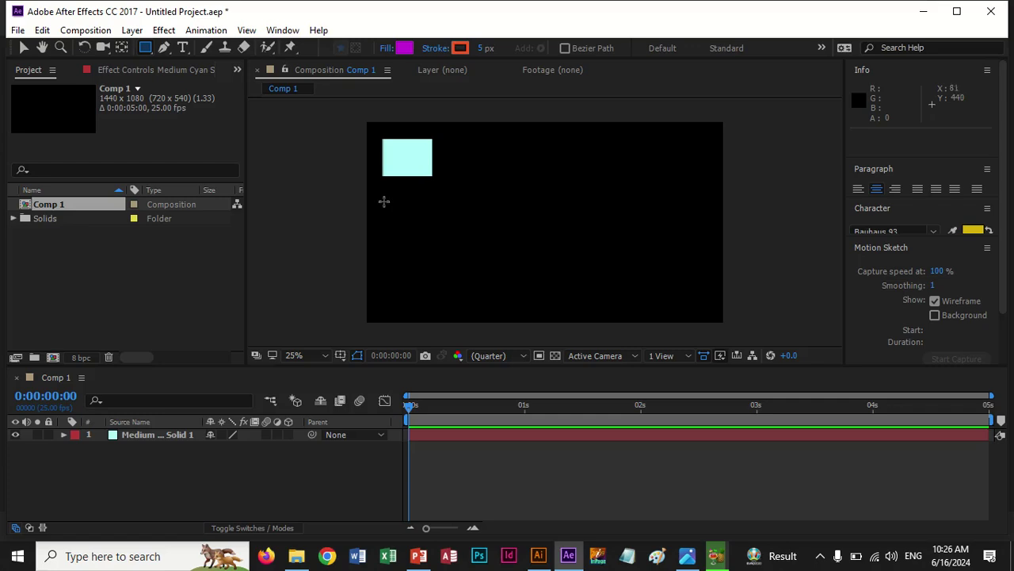
{"action": "left_click_drag", "start_coordinate": [384, 197], "coordinate": [441, 236]}
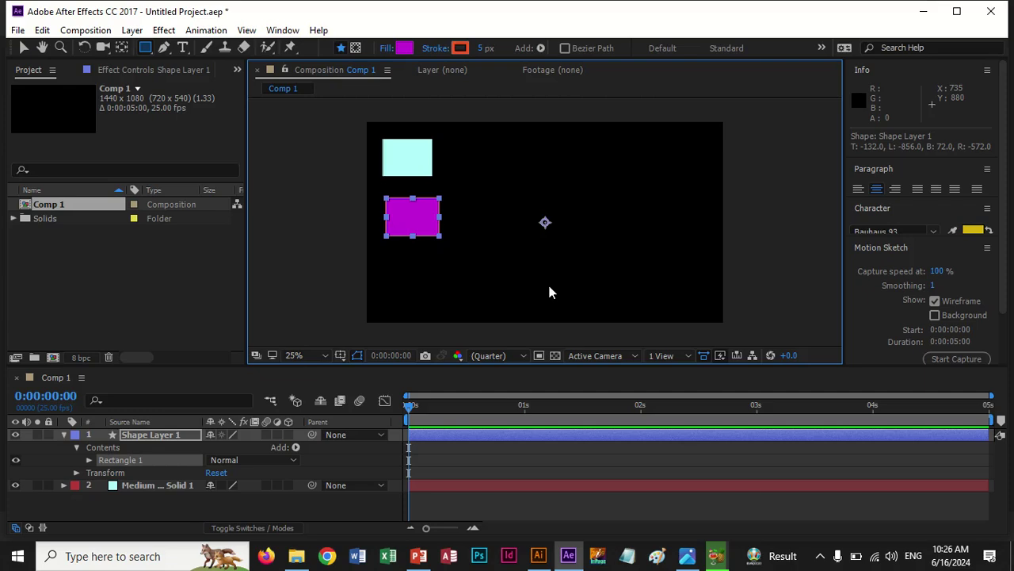
{"action": "key", "text": "ctrl+alt+Home"}
{"action": "left_click", "coordinate": [63, 434]}
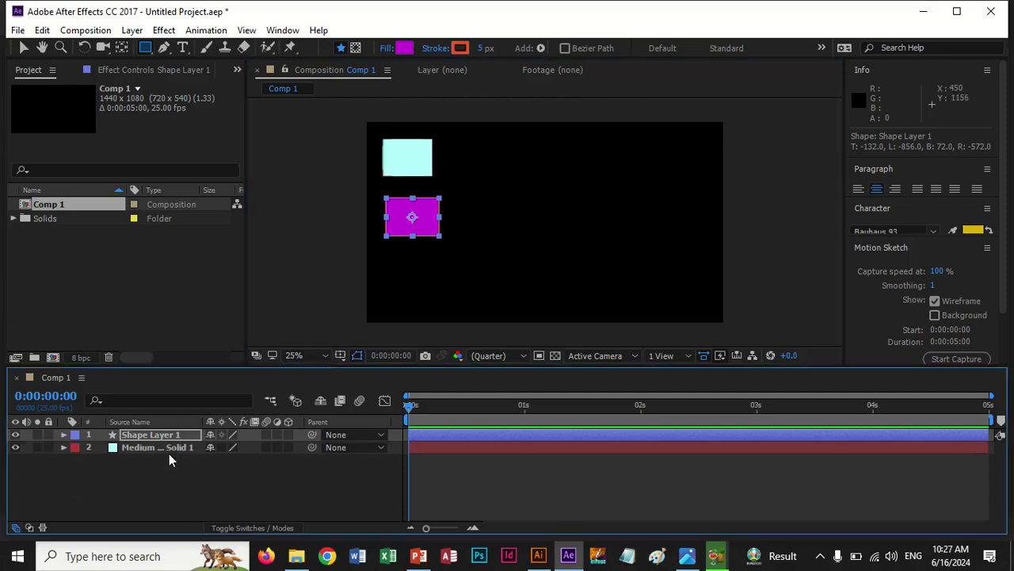
Step: Nudge the purple rectangle left and up until it sits just beneath the cyan solid, aligned with its left edge
{"action": "left_click", "coordinate": [25, 45]}
{"action": "key", "text": "Left"}
{"action": "key", "text": "Left"}
{"action": "key", "text": "Left"}
{"action": "key", "text": "Left"}
{"action": "key", "text": "Left"}
{"action": "key", "text": "Left"}
{"action": "key", "text": "Left"}
{"action": "key", "text": "Left"}
{"action": "key", "text": "Left"}
{"action": "key", "text": "Left"}
{"action": "key", "text": "Left"}
{"action": "key", "text": "Left"}
{"action": "key", "text": "Left"}
{"action": "key", "text": "Left"}
{"action": "key", "text": "Left"}
{"action": "key", "text": "Left"}
{"action": "key", "text": "Left"}
{"action": "key", "text": "Left"}
{"action": "key", "text": "Left"}
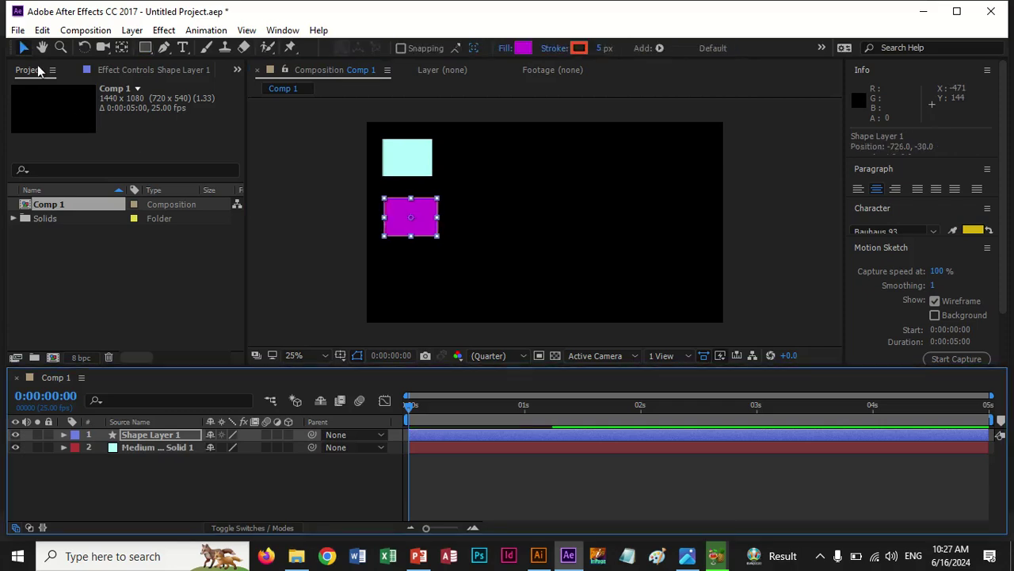
{"action": "key", "text": "Up"}
{"action": "key", "text": "Up"}
{"action": "key", "text": "Up"}
{"action": "key", "text": "Up"}
{"action": "key", "text": "Up"}
{"action": "key", "text": "Up"}
{"action": "key", "text": "Up"}
{"action": "key", "text": "Up"}
{"action": "key", "text": "Up"}
{"action": "key", "text": "Up"}
{"action": "key", "text": "Up"}
{"action": "key", "text": "Up"}
{"action": "key", "text": "Up"}
{"action": "key", "text": "Up"}
{"action": "key", "text": "Up"}
{"action": "key", "text": "Up"}
{"action": "key", "text": "Up"}
{"action": "key", "text": "Up"}
{"action": "key", "text": "Up"}
{"action": "key", "text": "Up"}
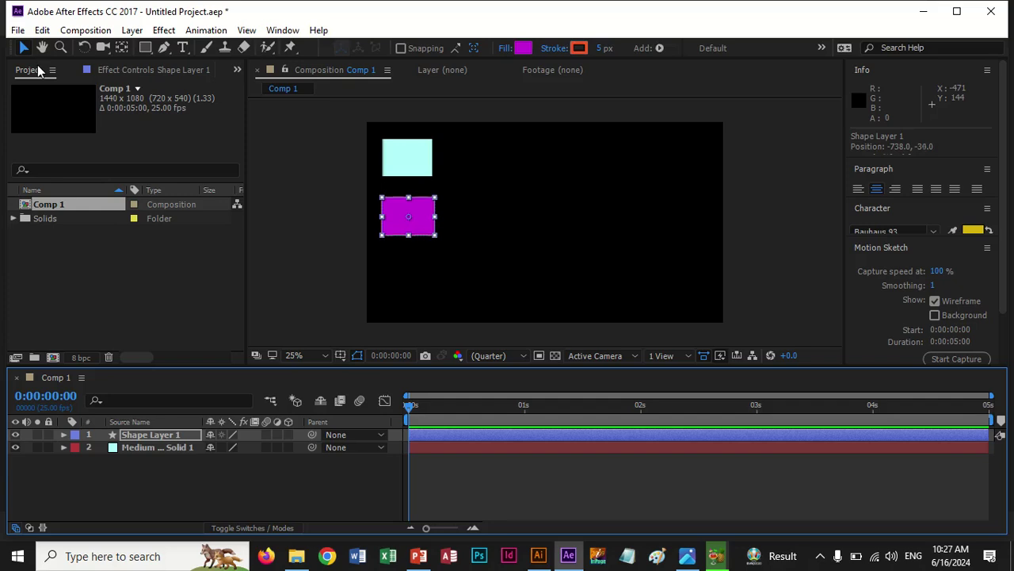
{"action": "key", "text": "Up"}
{"action": "key", "text": "Up"}
{"action": "key", "text": "Up"}
{"action": "key", "text": "Up"}
{"action": "key", "text": "Up"}
{"action": "key", "text": "Up"}
{"action": "key", "text": "Up"}
{"action": "key", "text": "Up"}
{"action": "key", "text": "Up"}
{"action": "key", "text": "Up"}
{"action": "key", "text": "Up"}
{"action": "key", "text": "Up"}
{"action": "key", "text": "Up"}
{"action": "key", "text": "Up"}
{"action": "key", "text": "Up"}
{"action": "key", "text": "Up"}
{"action": "key", "text": "Up"}
{"action": "key", "text": "Up"}
{"action": "key", "text": "Up"}
{"action": "key", "text": "Up"}
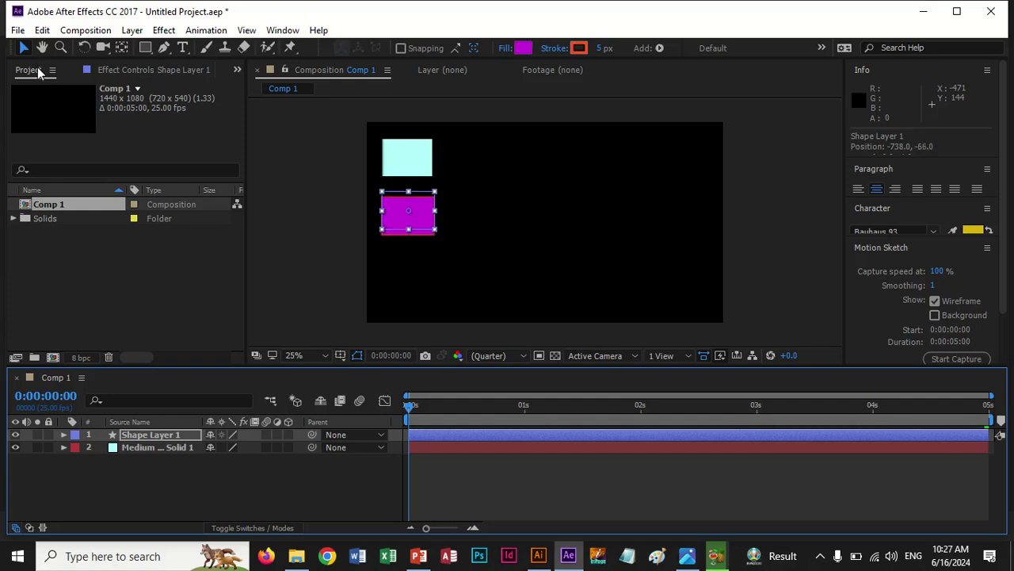
{"action": "key", "text": "Up"}
{"action": "key", "text": "Up"}
{"action": "key", "text": "Up"}
{"action": "key", "text": "Up"}
{"action": "key", "text": "Up"}
{"action": "key", "text": "Up"}
{"action": "key", "text": "Up"}
{"action": "key", "text": "Up"}
{"action": "key", "text": "Up"}
{"action": "key", "text": "Up"}
{"action": "key", "text": "Up"}
{"action": "key", "text": "Up"}
{"action": "key", "text": "Up"}
{"action": "key", "text": "Up"}
{"action": "key", "text": "Up"}
{"action": "key", "text": "Up"}
{"action": "key", "text": "Up"}
{"action": "key", "text": "Up"}
{"action": "key", "text": "Up"}
{"action": "key", "text": "Up"}
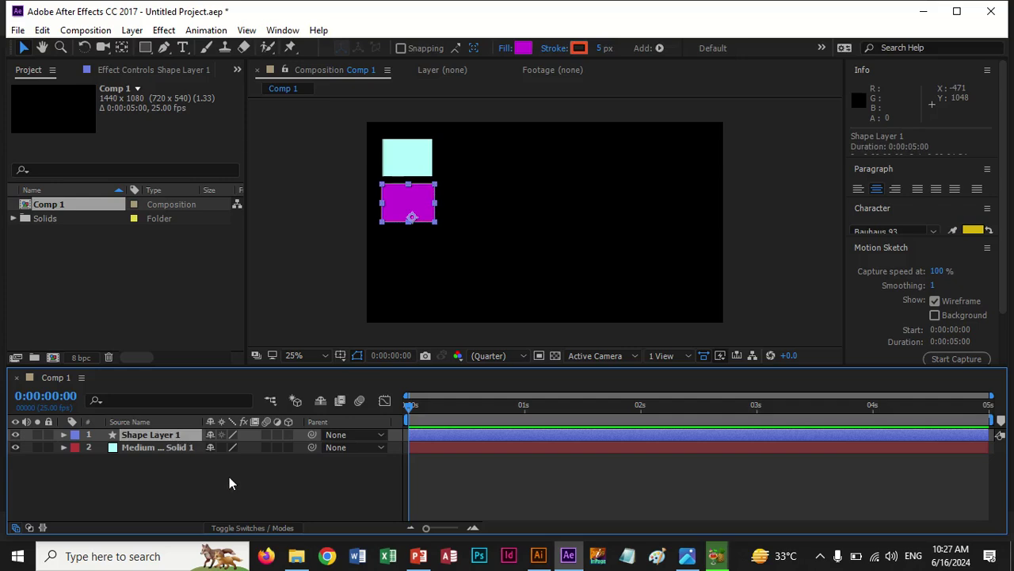
Step: Duplicate the purple rectangle's layer and place the copy directly beneath the original
{"action": "key", "text": "ctrl+d"}
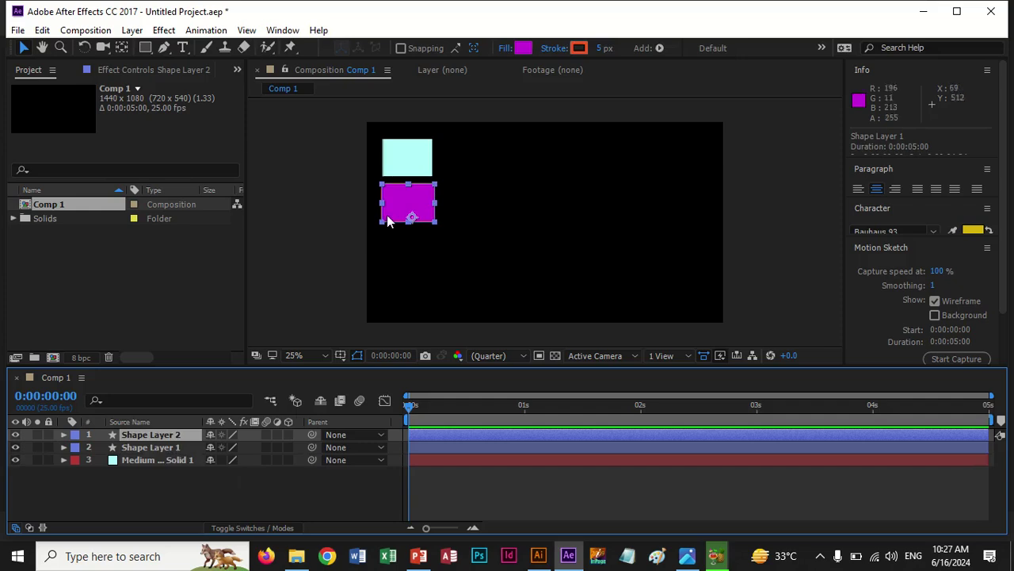
{"action": "left_click", "coordinate": [412, 201]}
{"action": "left_click_drag", "start_coordinate": [412, 201], "coordinate": [414, 244]}
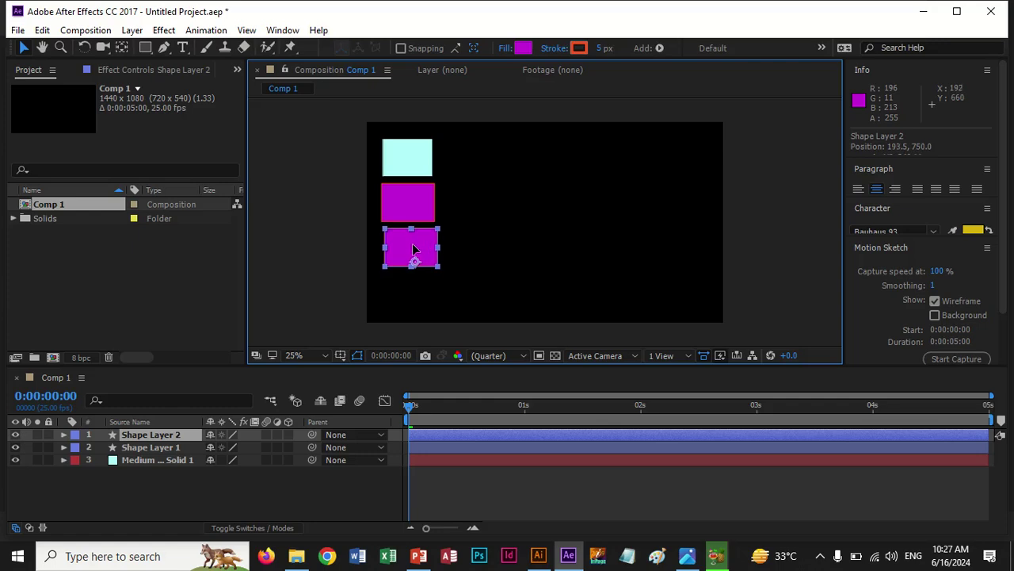
Step: Change the duplicated rectangle's fill colour to green 0BD50B
{"action": "left_click", "coordinate": [531, 48]}
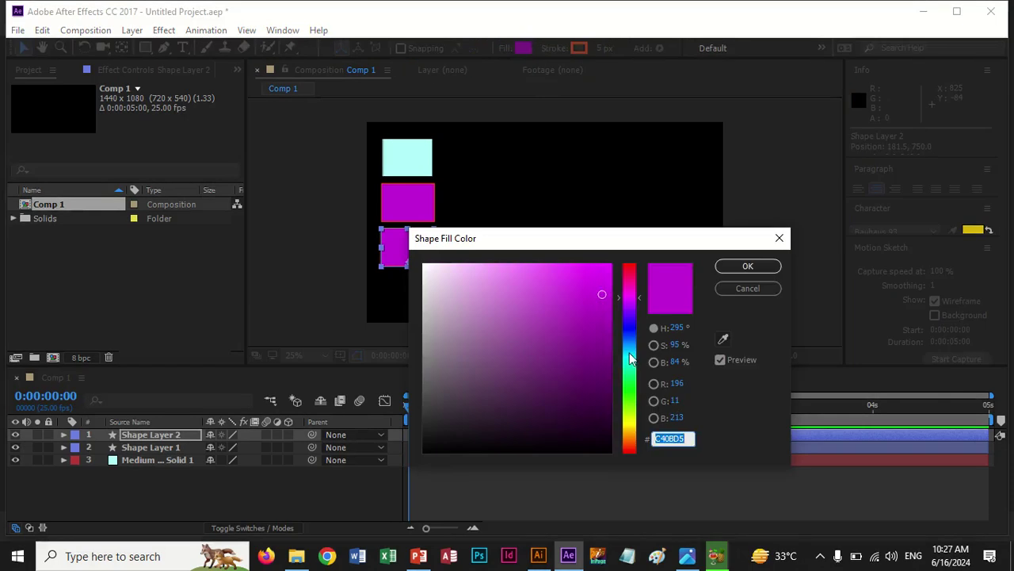
{"action": "left_click", "coordinate": [630, 353]}
{"action": "left_click", "coordinate": [630, 326]}
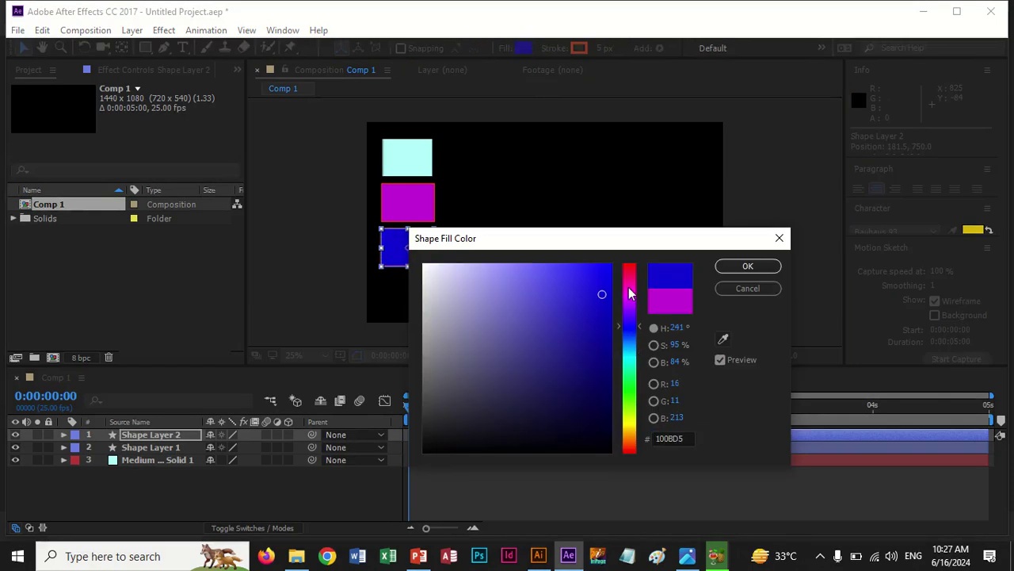
{"action": "left_click", "coordinate": [631, 390]}
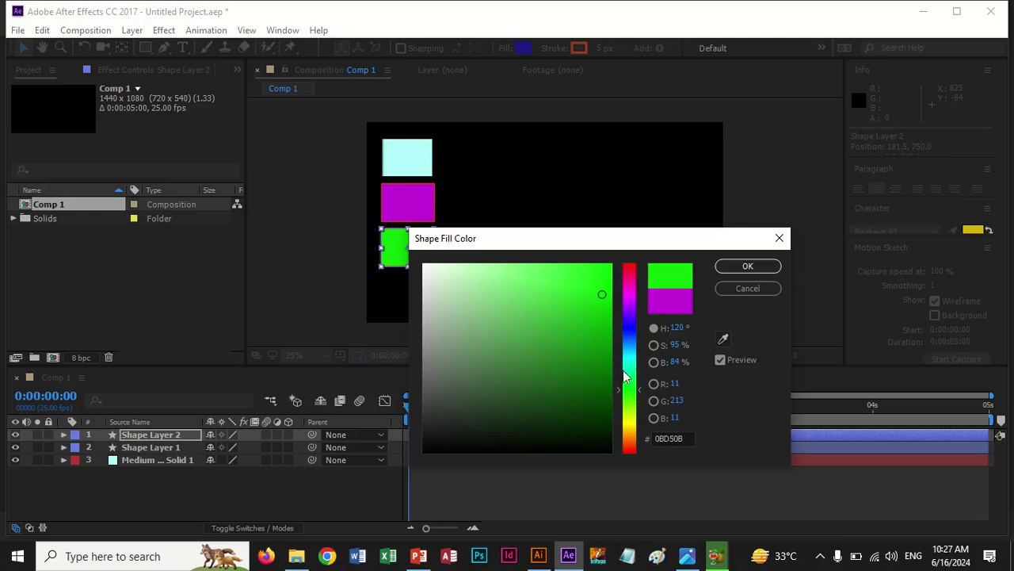
{"action": "left_click", "coordinate": [764, 272]}
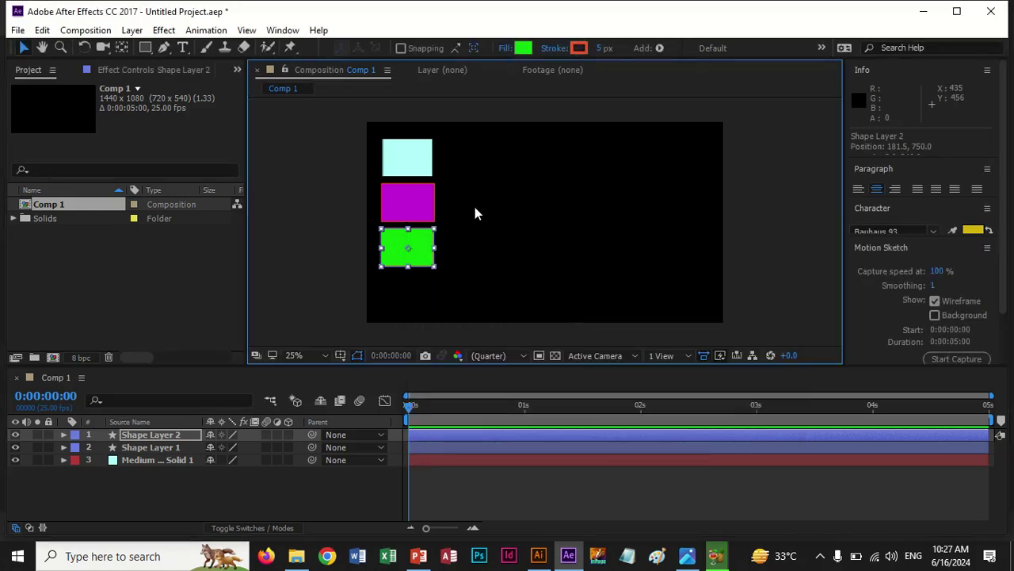
Step: Widen the cyan solid slightly to match the width of the rectangles below it
{"action": "left_click", "coordinate": [414, 149]}
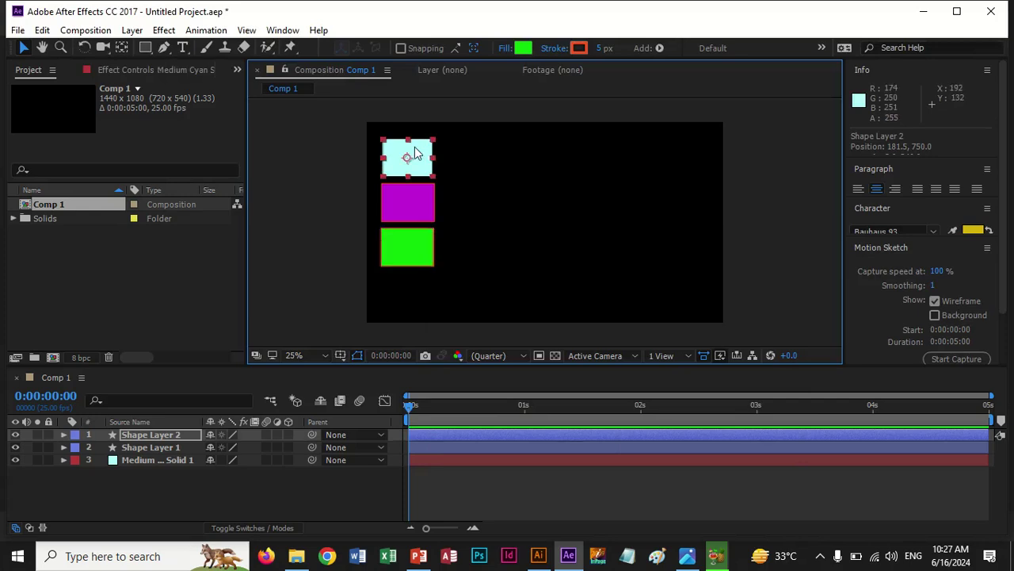
{"action": "left_click_drag", "start_coordinate": [434, 162], "coordinate": [437, 163]}
{"action": "left_click", "coordinate": [552, 254]}
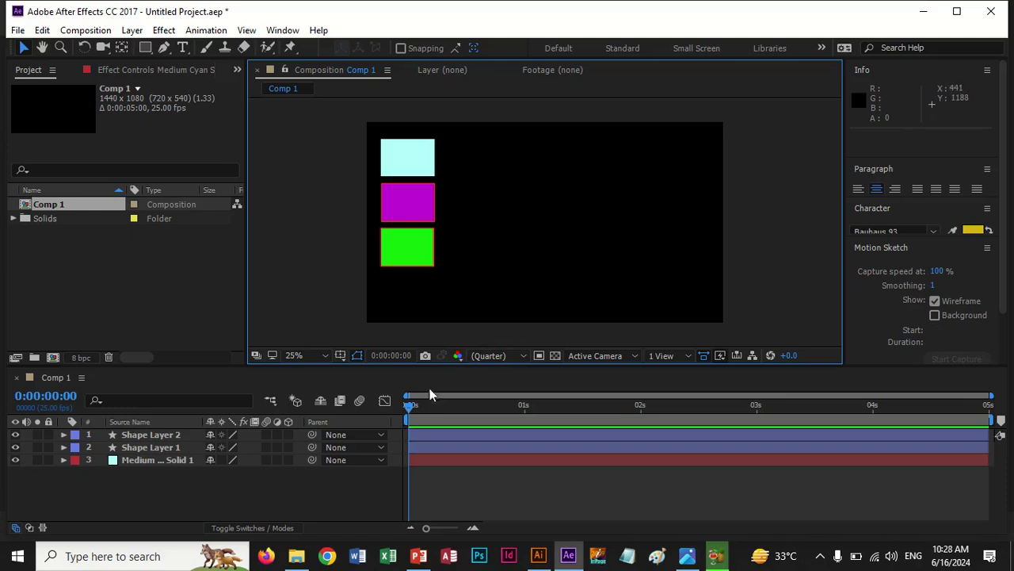
Step: Enable position keyframing on all three layers at 0:00:00:00
{"action": "left_click", "coordinate": [161, 436]}
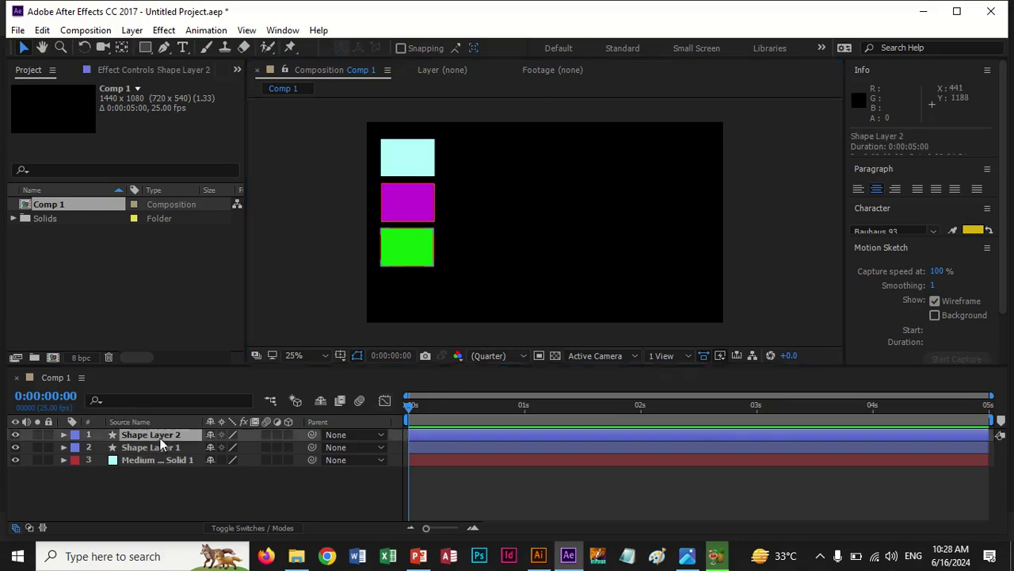
{"action": "left_click", "coordinate": [159, 448]}
{"action": "left_click", "coordinate": [159, 461]}
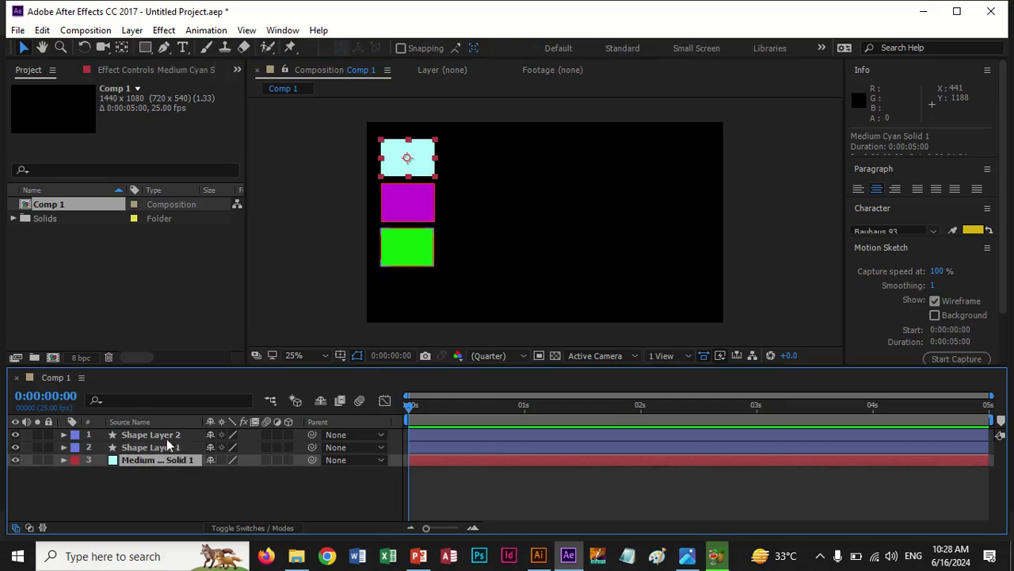
{"action": "left_click", "coordinate": [170, 436], "text": "shift"}
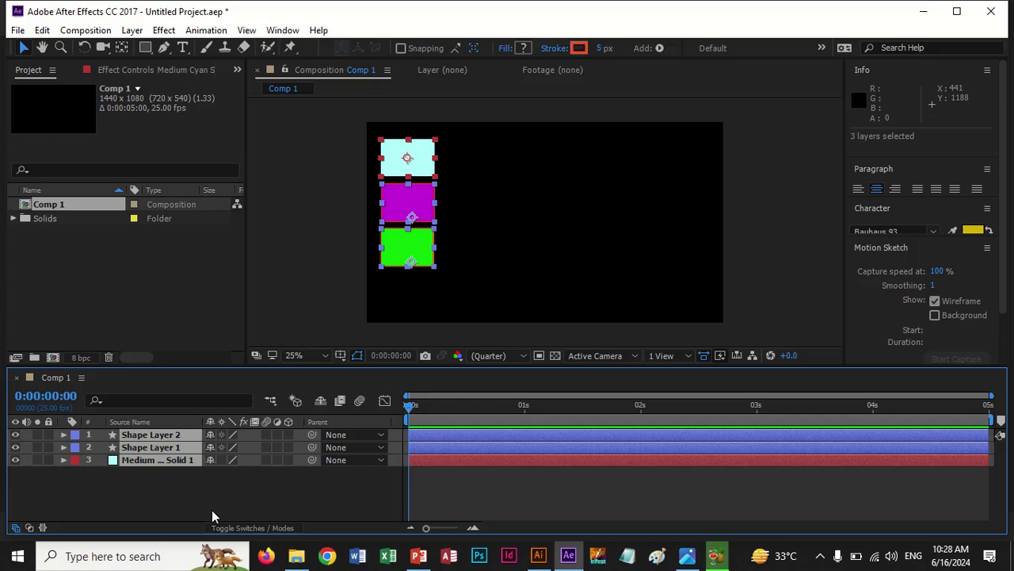
{"action": "key", "text": "p"}
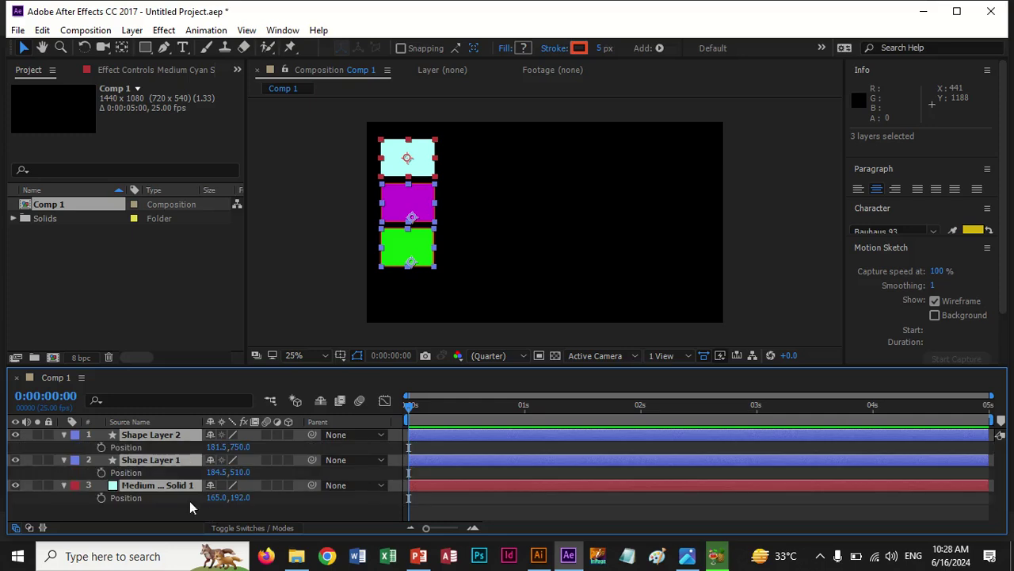
{"action": "left_click", "coordinate": [100, 447]}
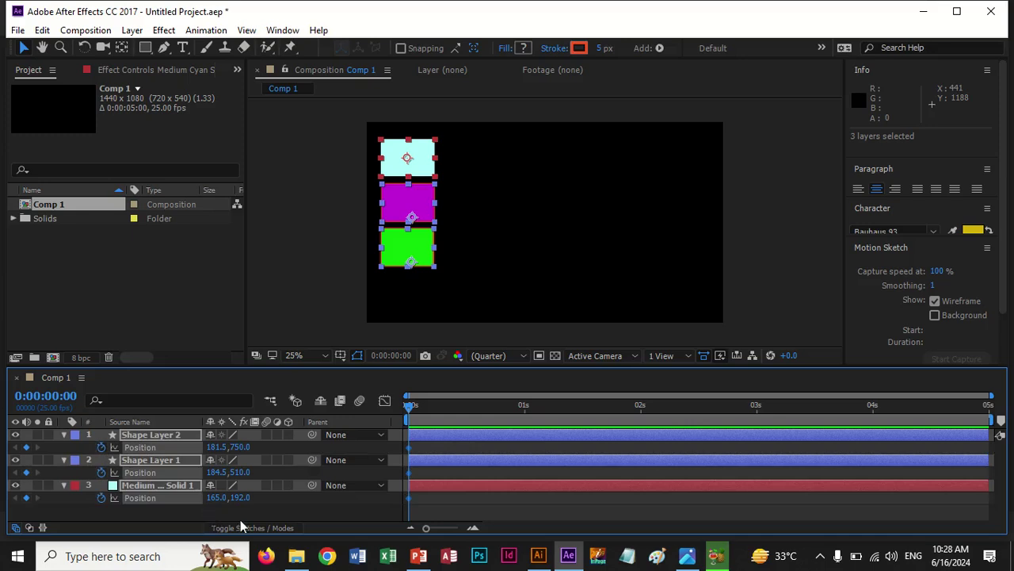
Step: Keyframe all three rectangles at the composition's right edge at 0:00:02:13 and end the work area at 0:00:02:15
{"action": "left_click_drag", "start_coordinate": [410, 403], "coordinate": [703, 424]}
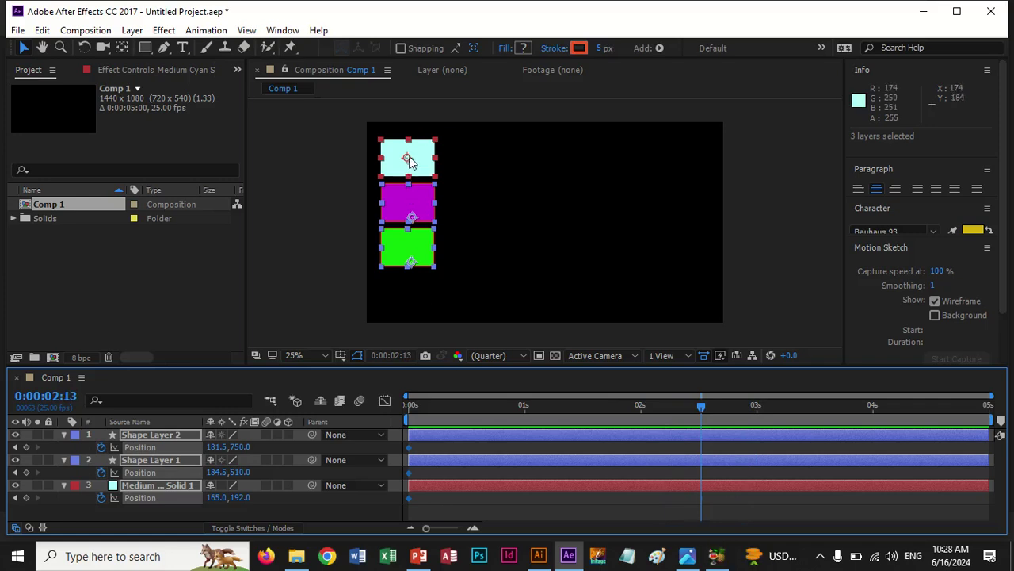
{"action": "left_click_drag", "start_coordinate": [408, 161], "coordinate": [693, 161]}
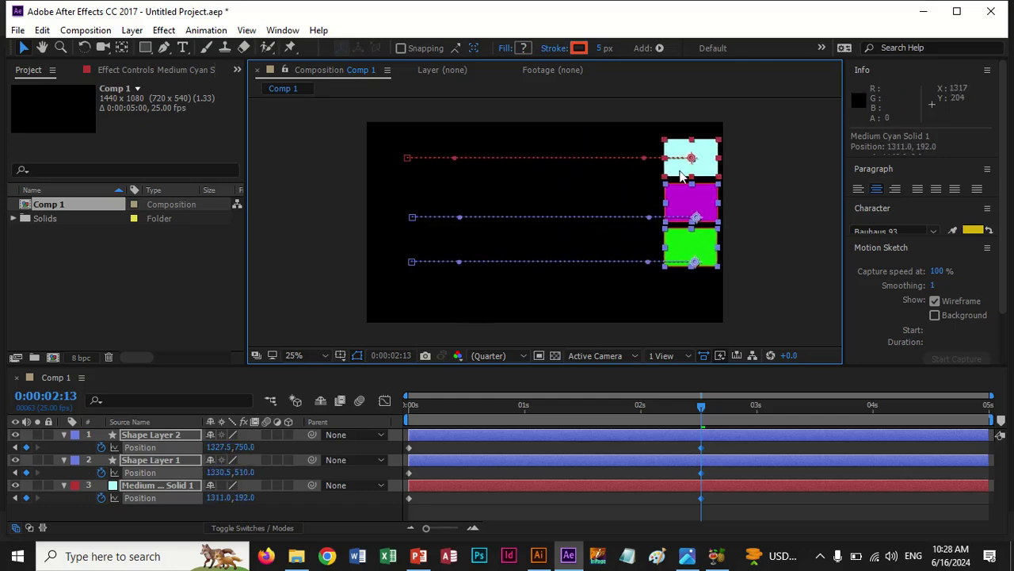
{"action": "left_click", "coordinate": [711, 409]}
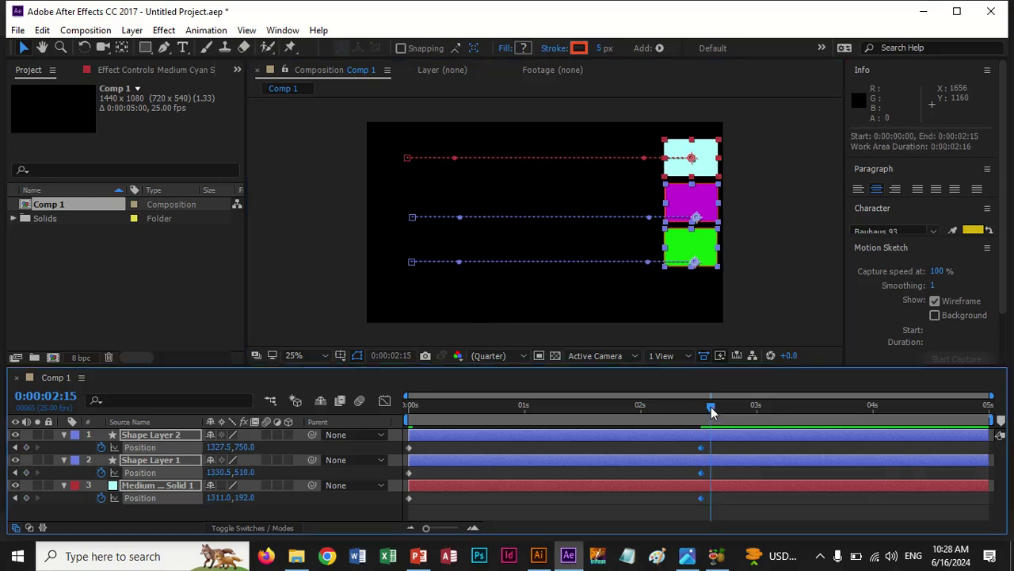
{"action": "key", "text": "n"}
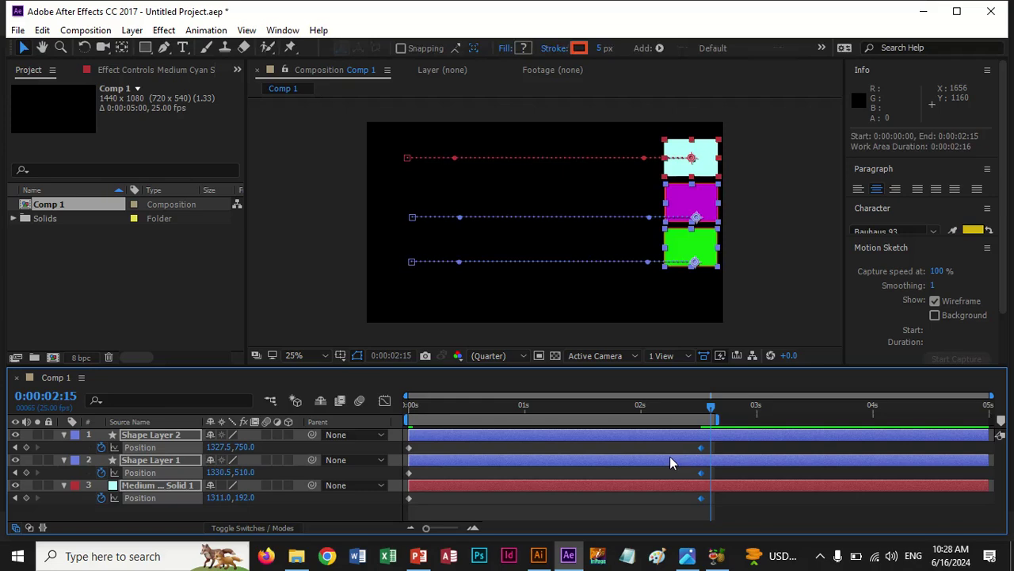
Step: Preview the movement of the three rectangles and collapse the layers' position properties
{"action": "key", "text": "space"}
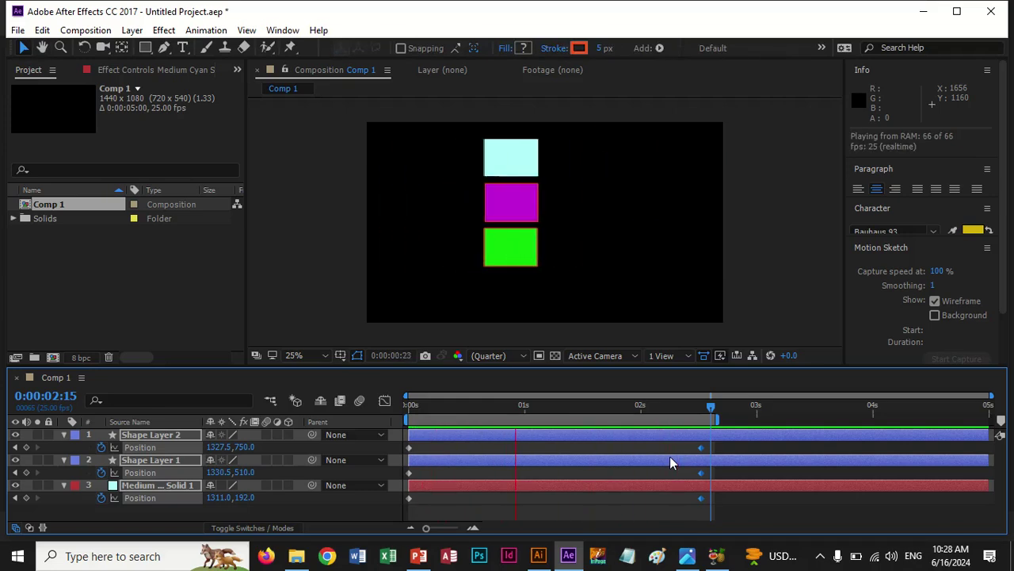
{"action": "key", "text": "space"}
{"action": "key", "text": "ctrl+a"}
{"action": "key", "text": "p"}
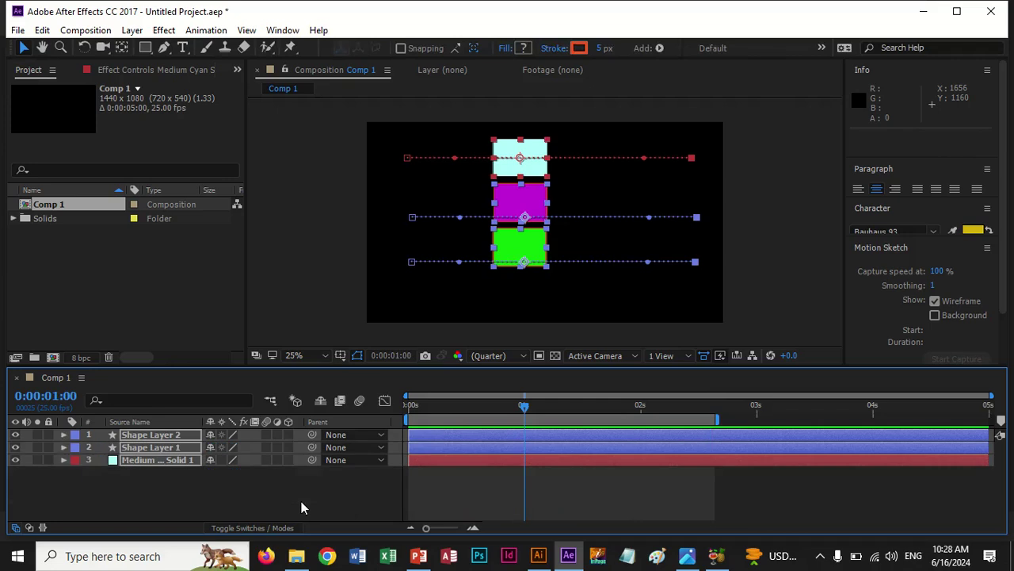
{"action": "left_click", "coordinate": [242, 504]}
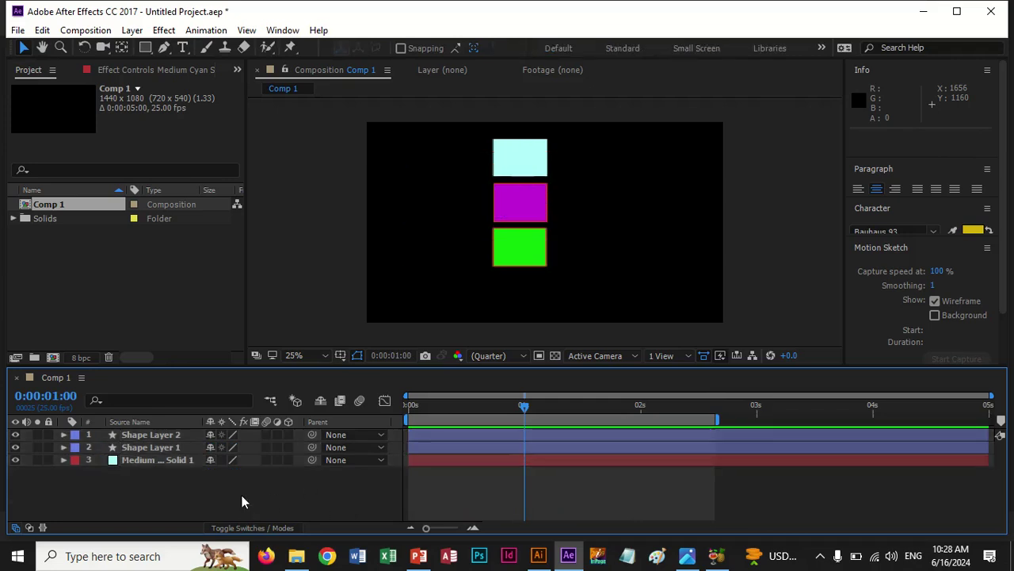
{"action": "key", "text": "space"}
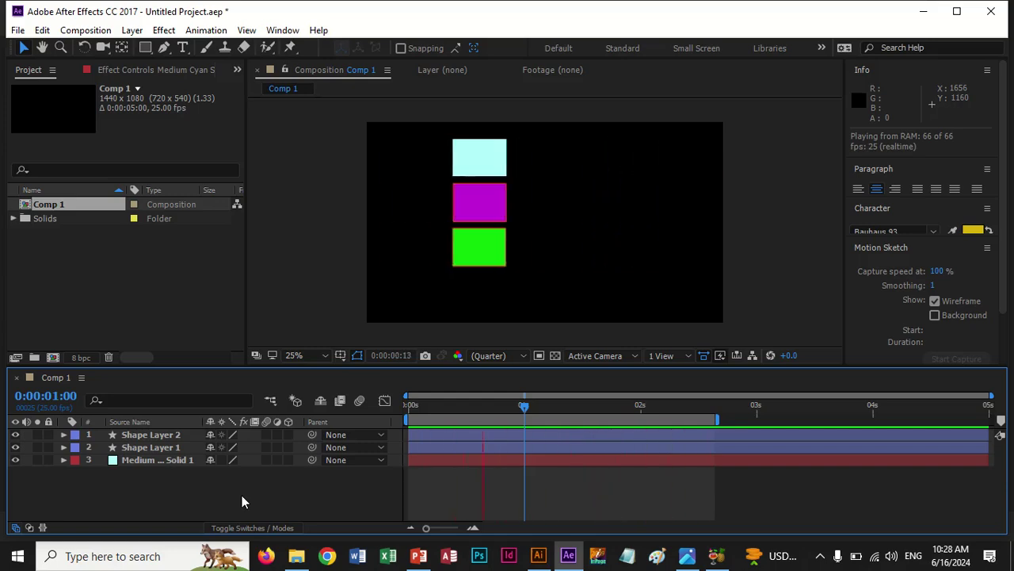
{"action": "key", "text": "space"}
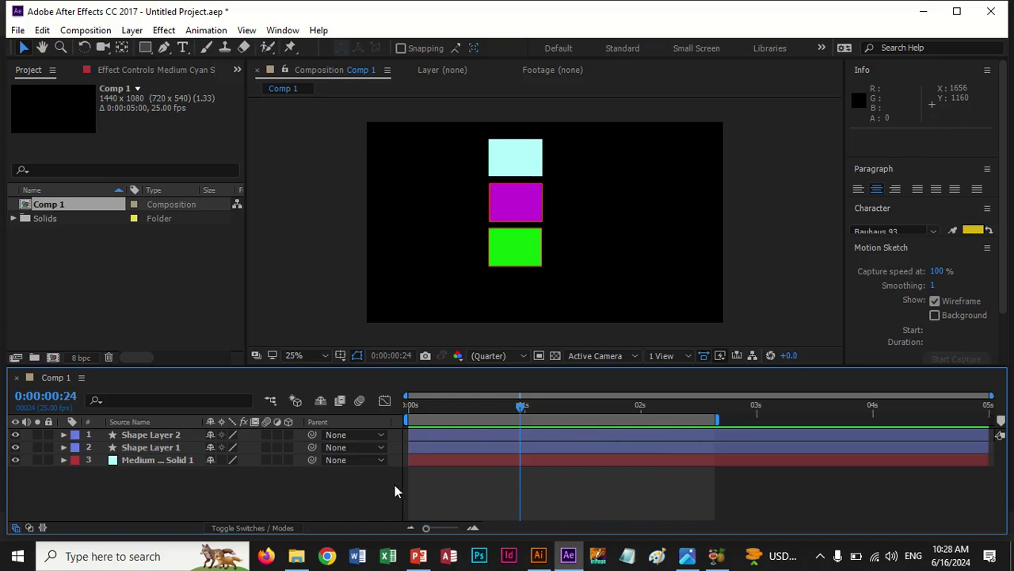
Step: Reveal the green rectangle's position keyframes and return the current time to 0:00:00:00
{"action": "left_click", "coordinate": [180, 437]}
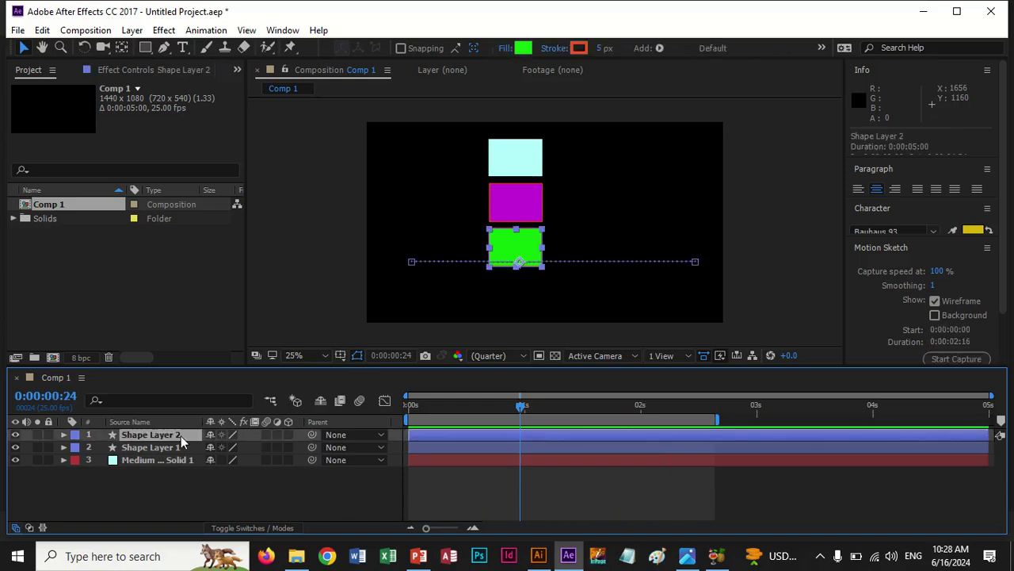
{"action": "key", "text": "p"}
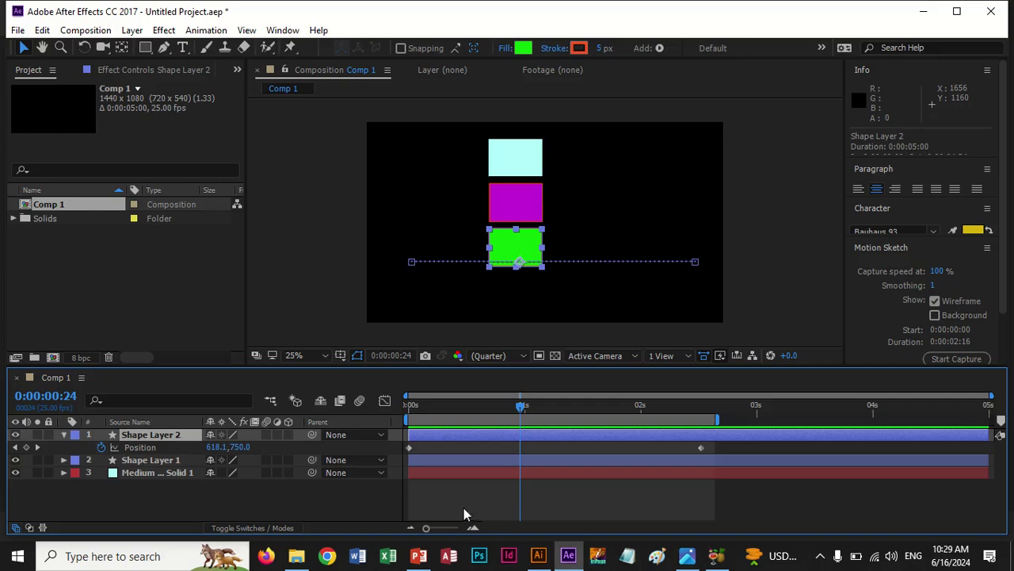
{"action": "left_click_drag", "start_coordinate": [519, 420], "coordinate": [386, 419]}
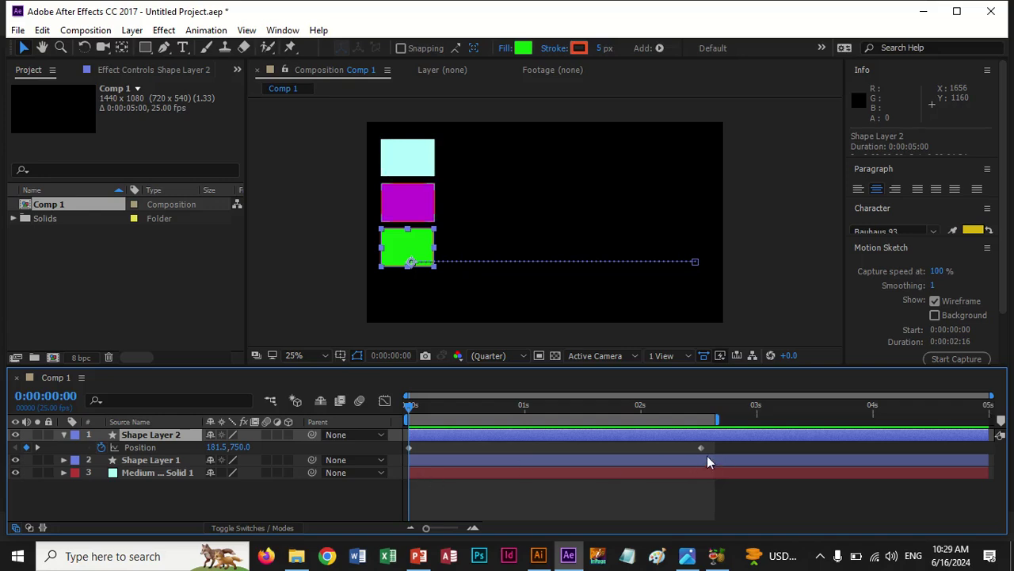
Step: Apply Easy Ease to both position keyframes of the green rectangle
{"action": "left_click_drag", "start_coordinate": [727, 444], "coordinate": [407, 470]}
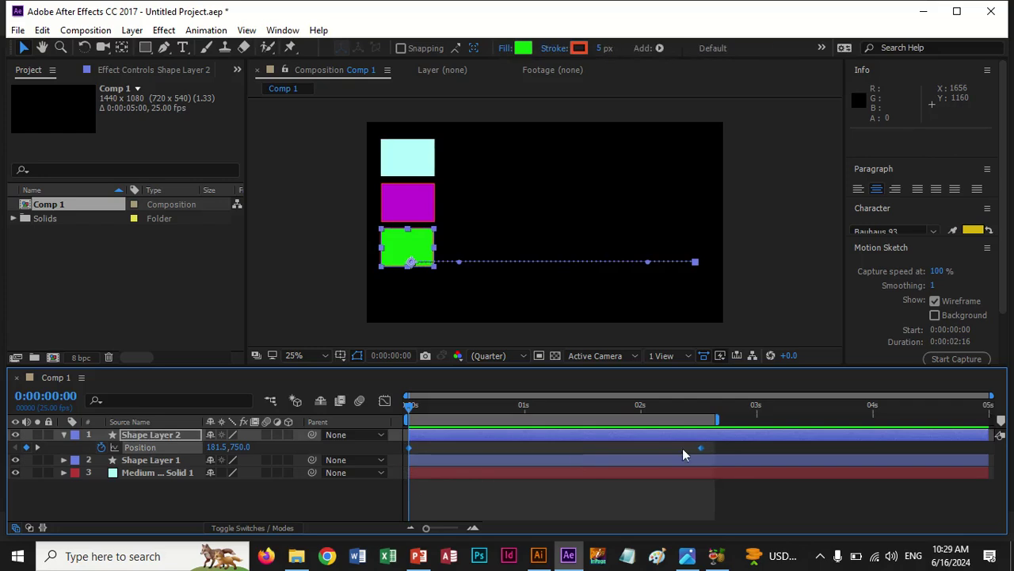
{"action": "right_click", "coordinate": [703, 448]}
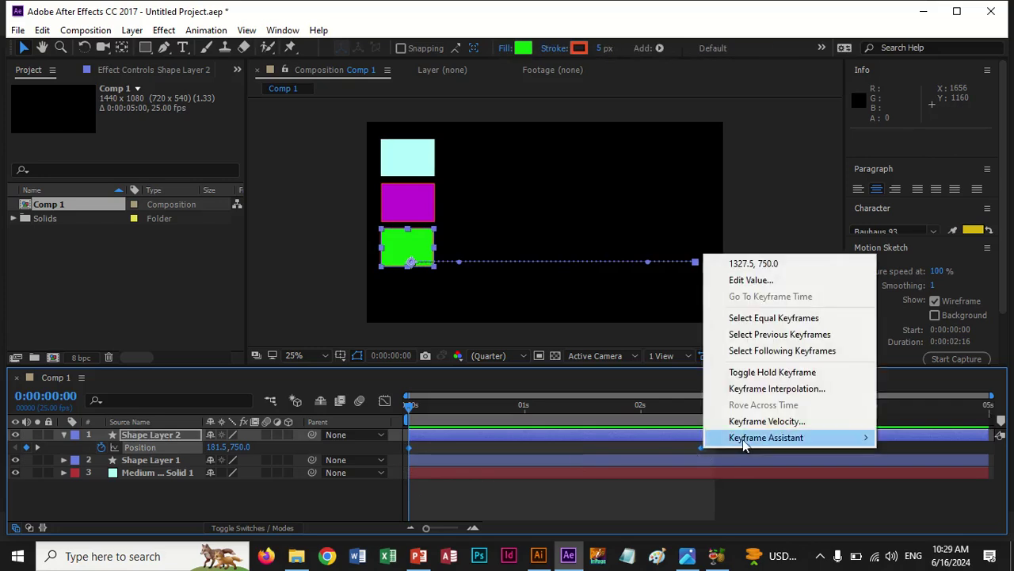
{"action": "mouse_move", "coordinate": [745, 438]}
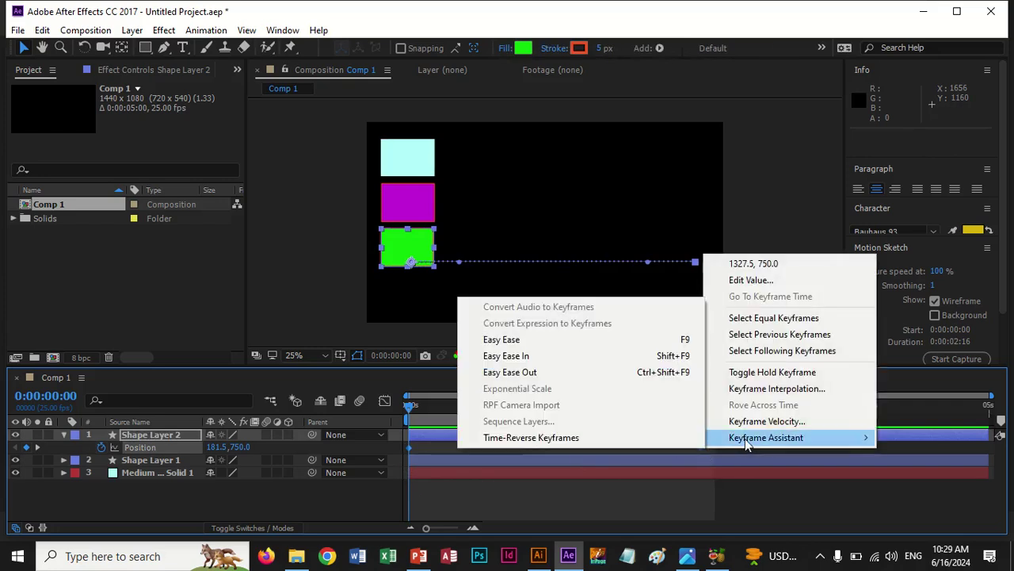
{"action": "left_click", "coordinate": [502, 339]}
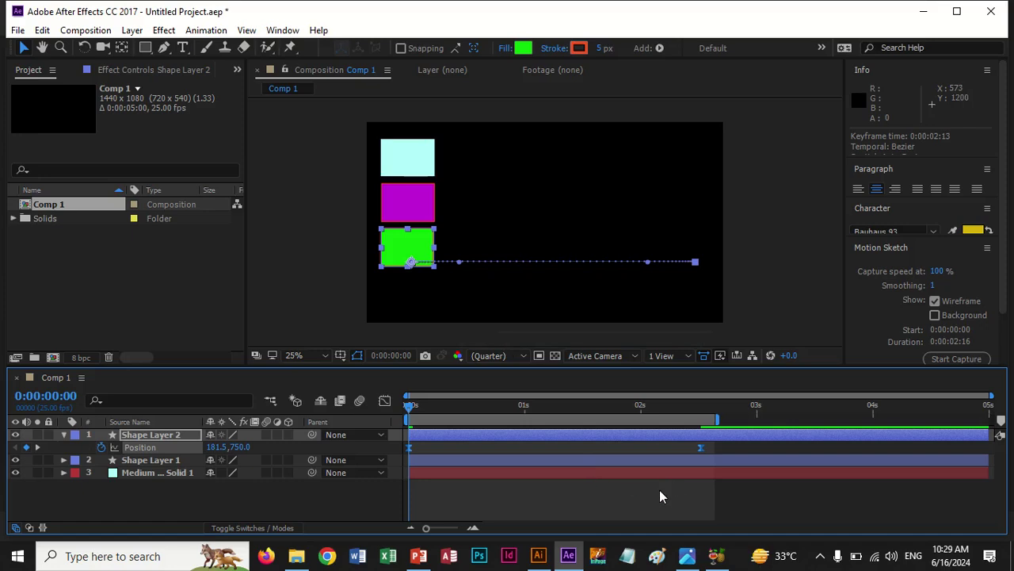
Step: Preview the green rectangle's eased motion against the other rectangles and collapse its position property
{"action": "key", "text": "space"}
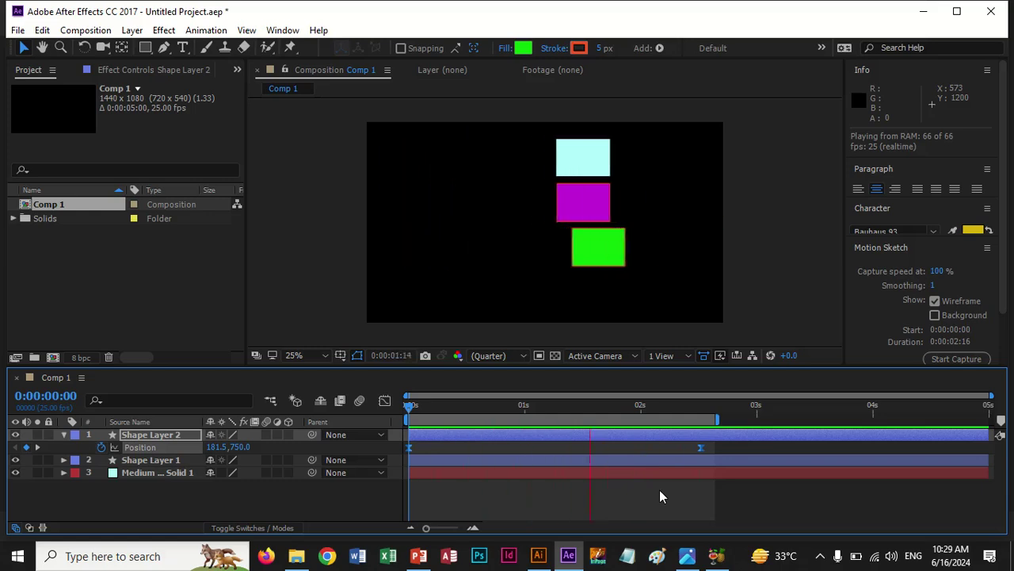
{"action": "key", "text": "space"}
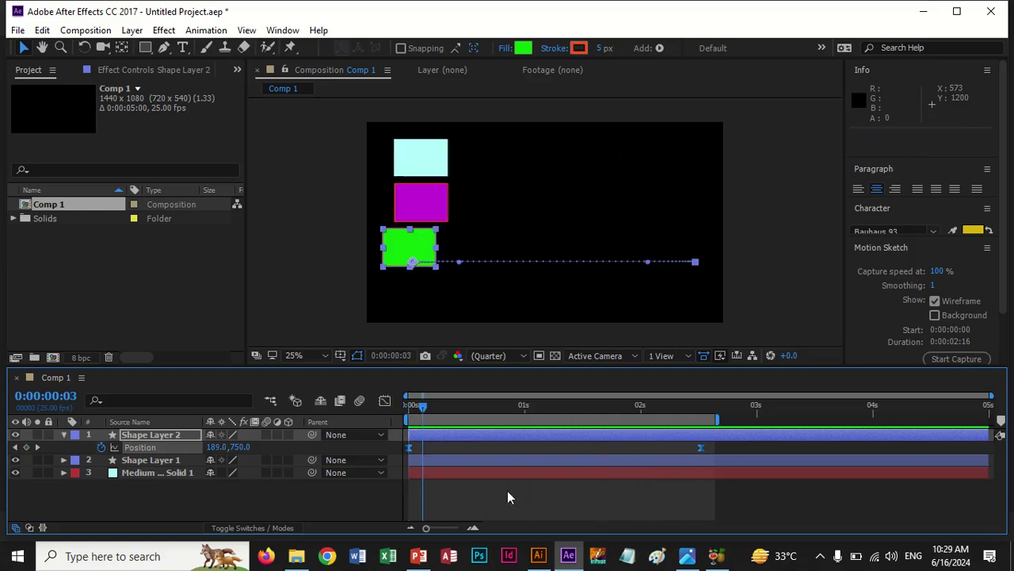
{"action": "key", "text": "p"}
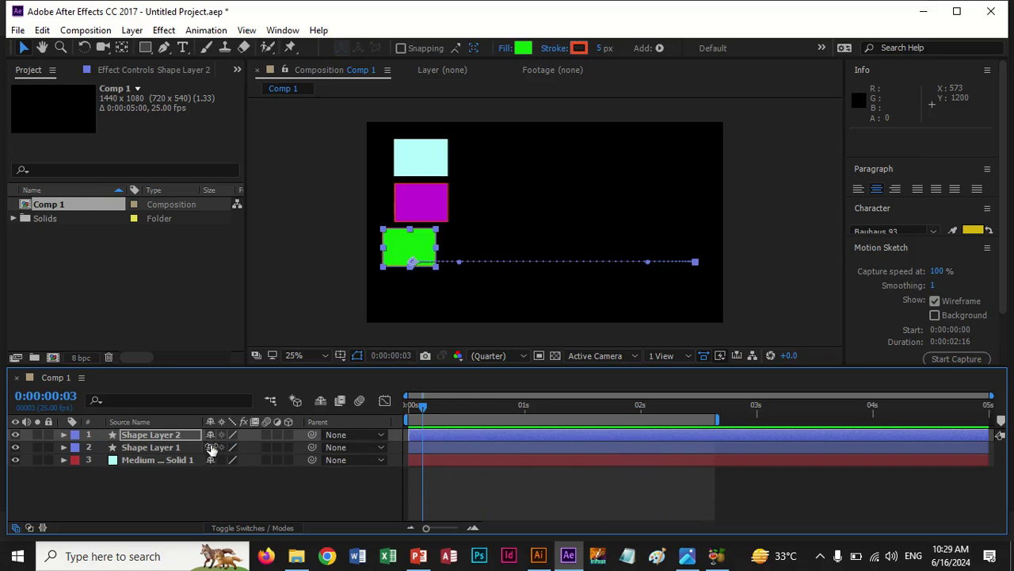
Step: Apply Easy Ease In to the purple rectangle's first position keyframe at 0:00:00:00
{"action": "left_click", "coordinate": [135, 448]}
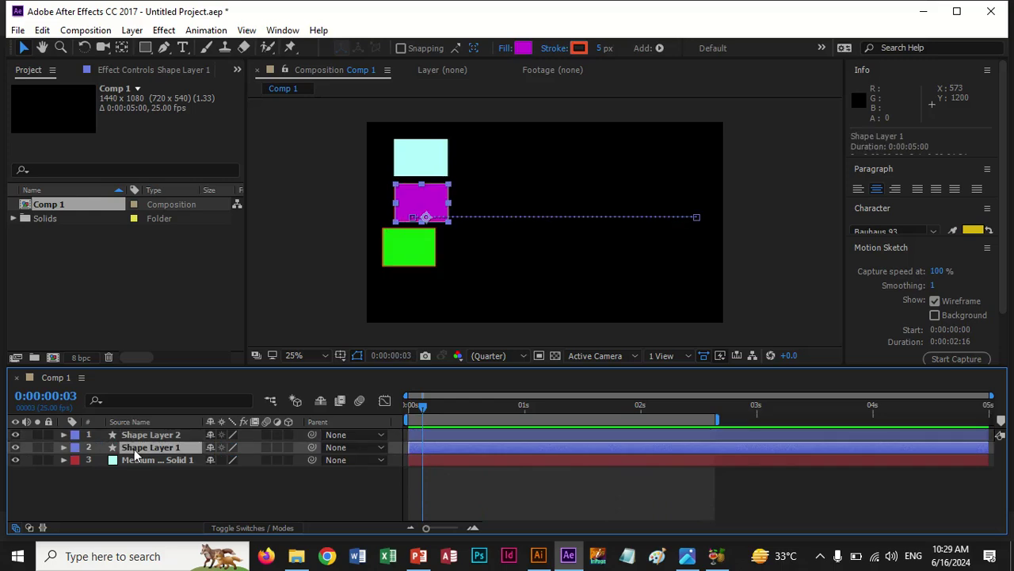
{"action": "key", "text": "p"}
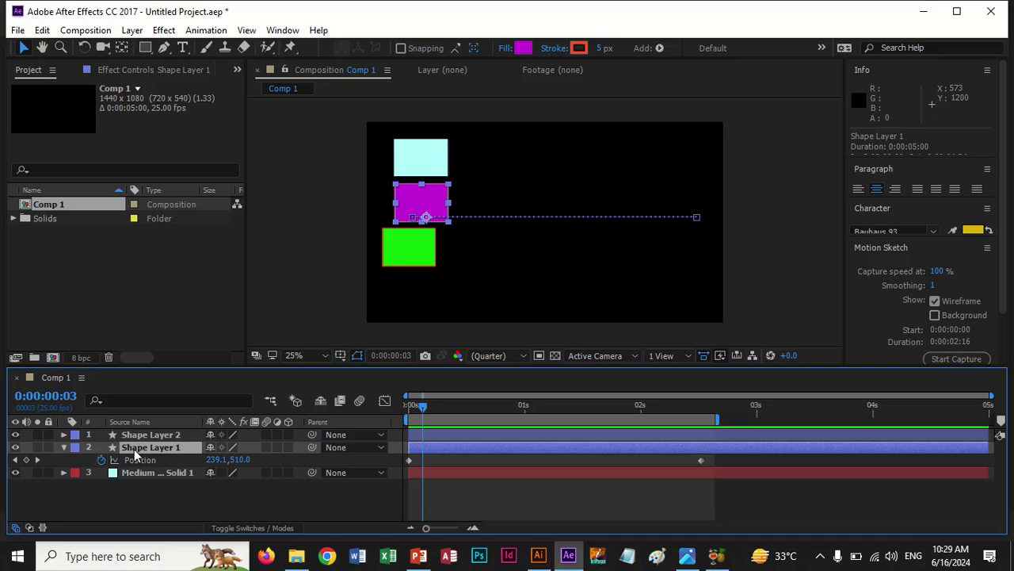
{"action": "left_click_drag", "start_coordinate": [422, 405], "coordinate": [394, 409]}
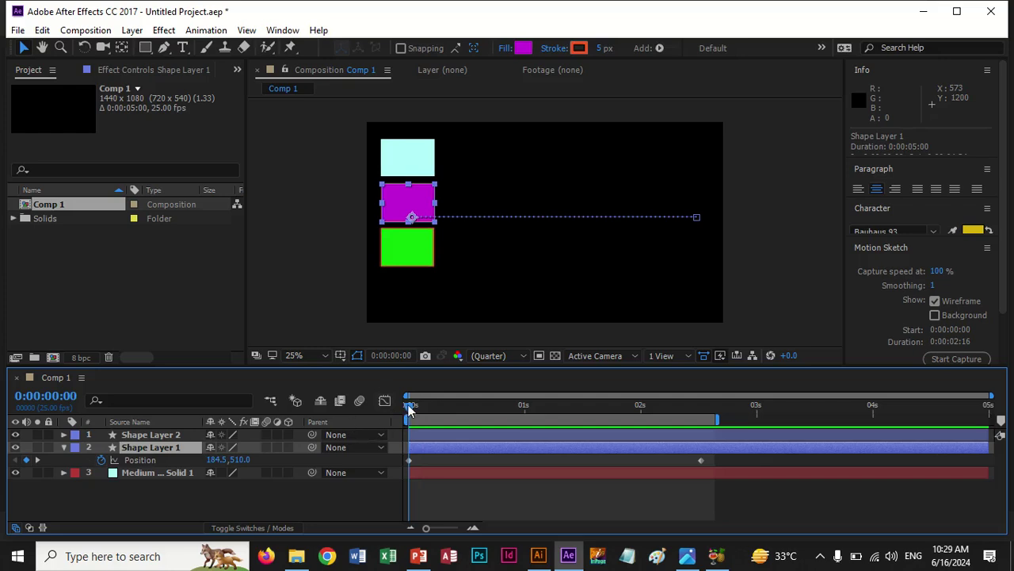
{"action": "left_click_drag", "start_coordinate": [409, 406], "coordinate": [705, 436]}
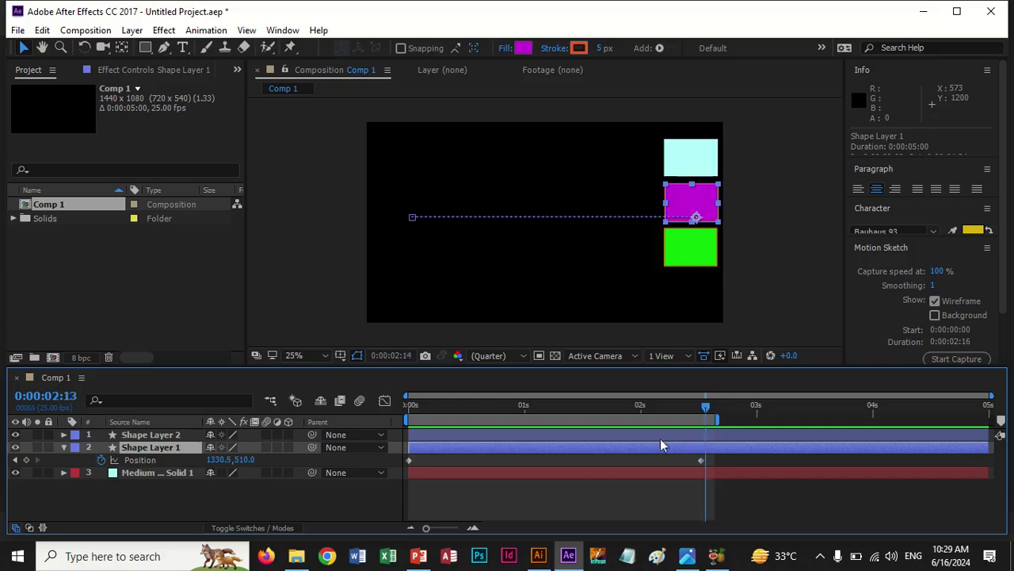
{"action": "key", "text": "Home"}
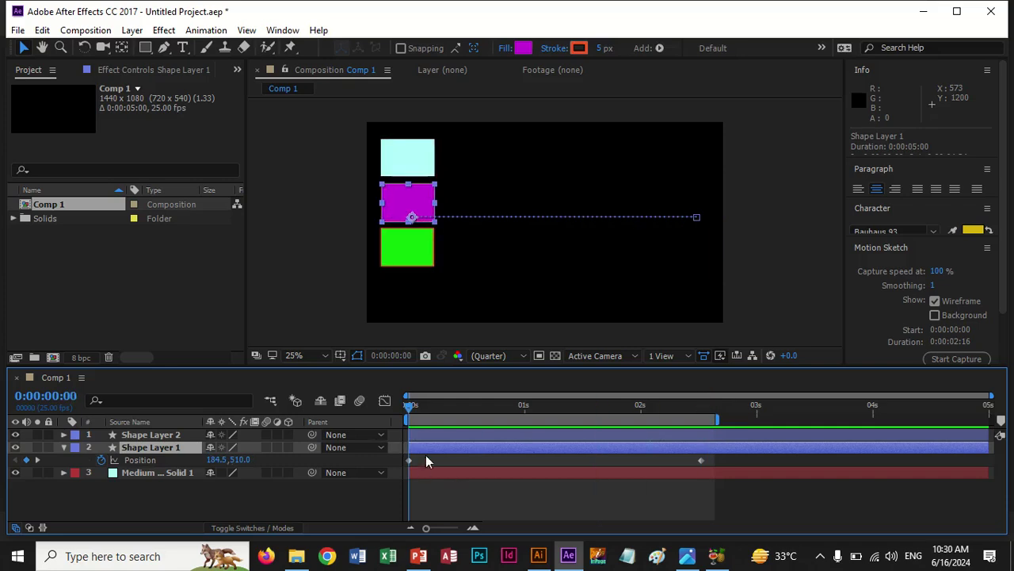
{"action": "left_click", "coordinate": [408, 458]}
{"action": "right_click", "coordinate": [408, 458]}
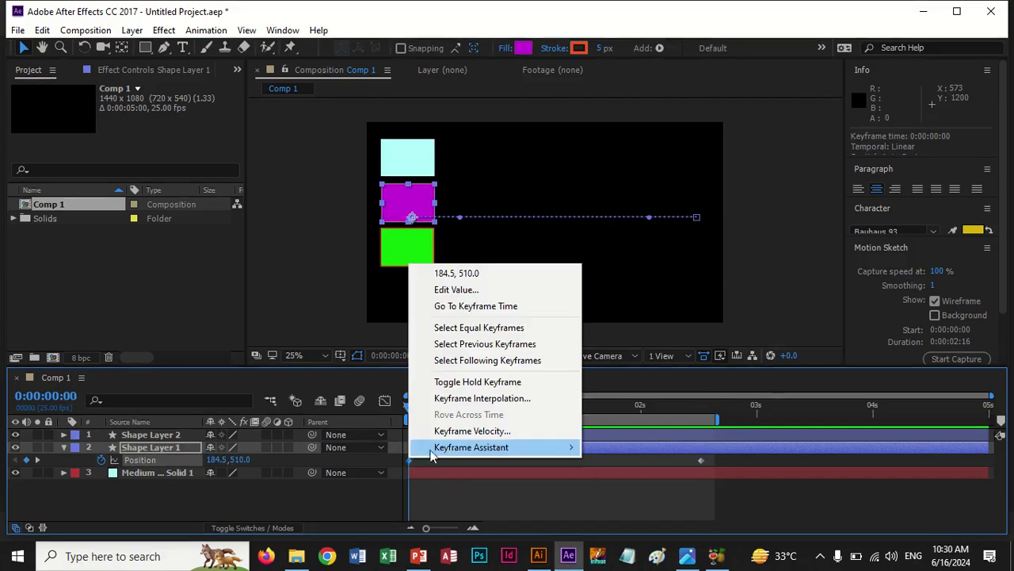
{"action": "mouse_move", "coordinate": [449, 449]}
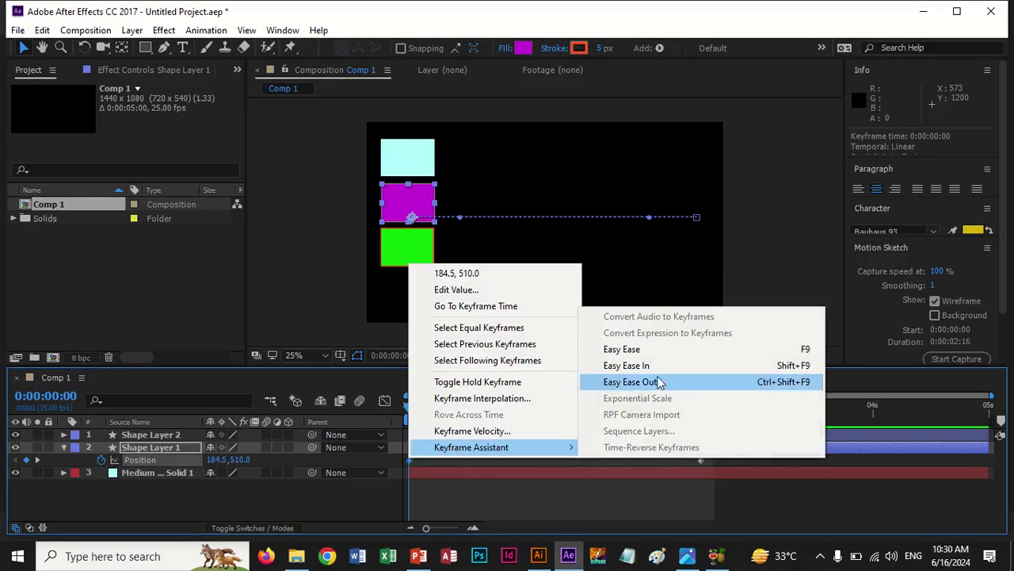
{"action": "left_click", "coordinate": [626, 365]}
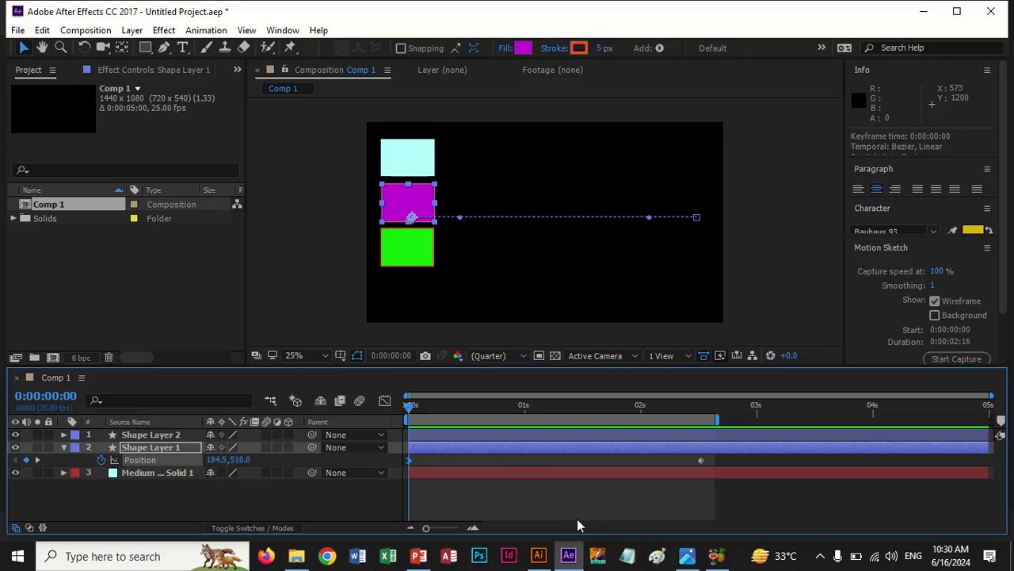
Step: Preview the purple rectangle's motion, collapse its position property and check the green rectangle's position keyframes
{"action": "key", "text": "space"}
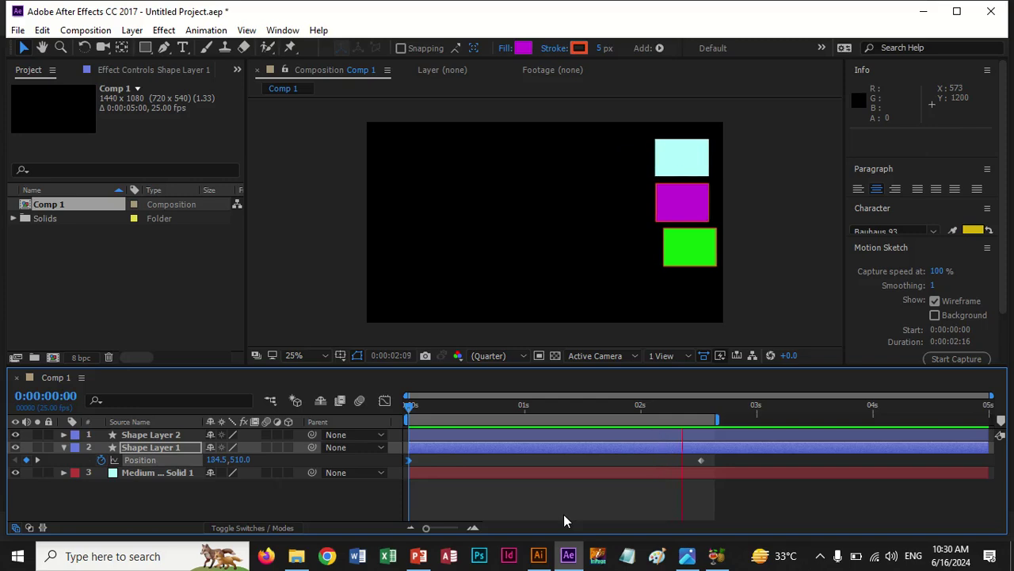
{"action": "key", "text": "space"}
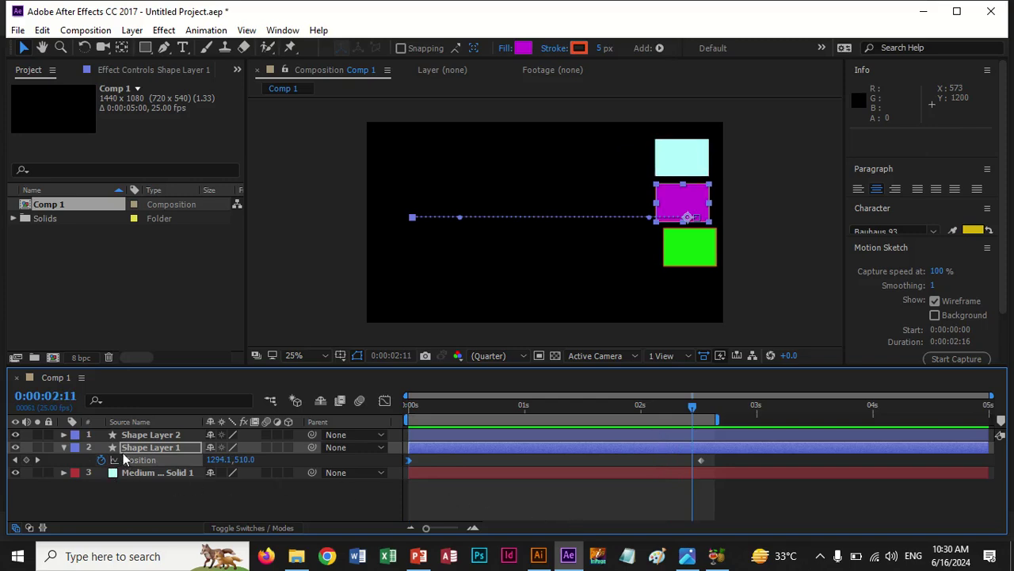
{"action": "key", "text": "p"}
{"action": "left_click", "coordinate": [149, 436]}
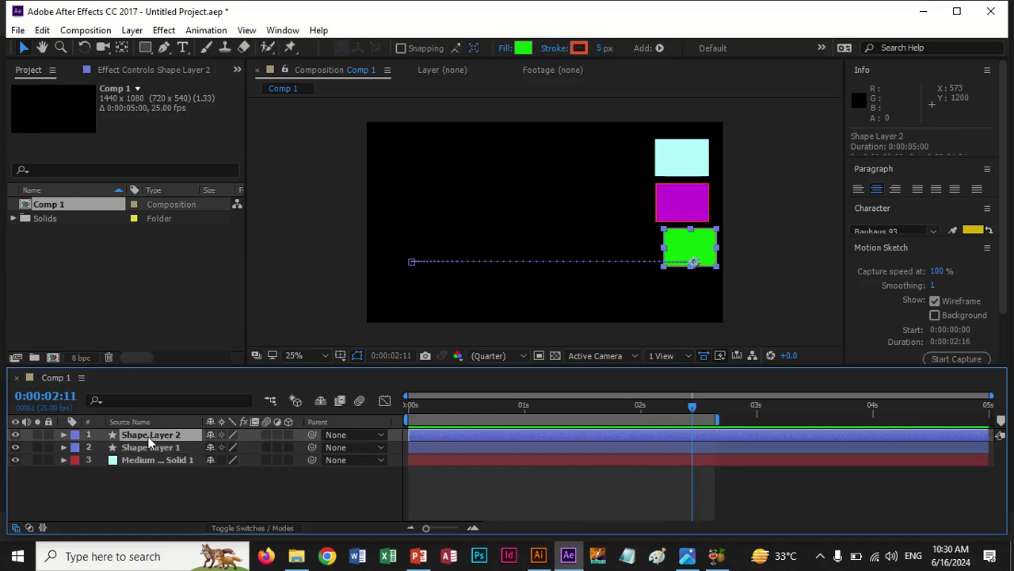
{"action": "key", "text": "p"}
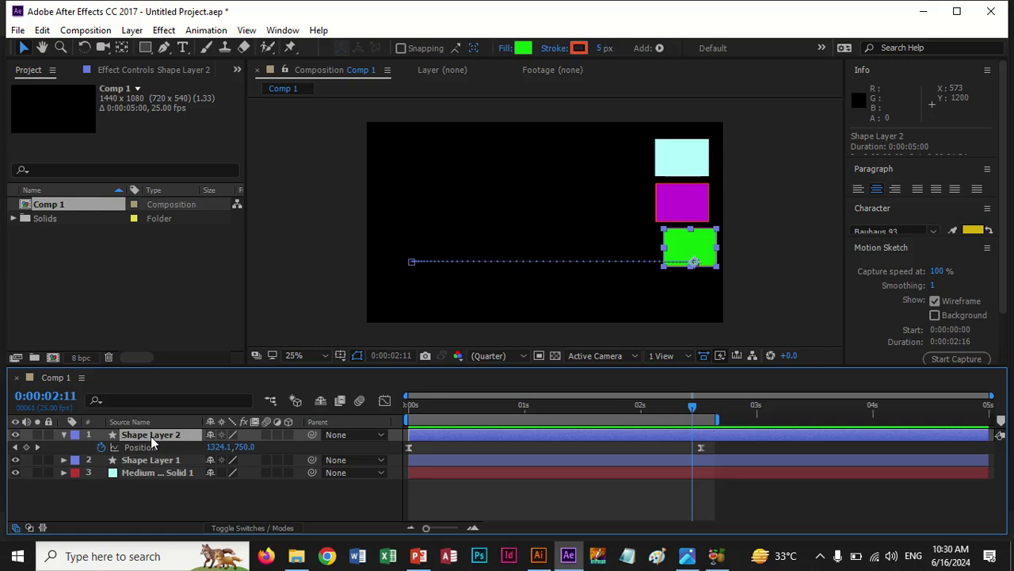
{"action": "key", "text": "p"}
Step: Apply Easy Ease Out to the cyan rectangle's last position keyframe at 0:00:02:13
{"action": "left_click", "coordinate": [143, 460]}
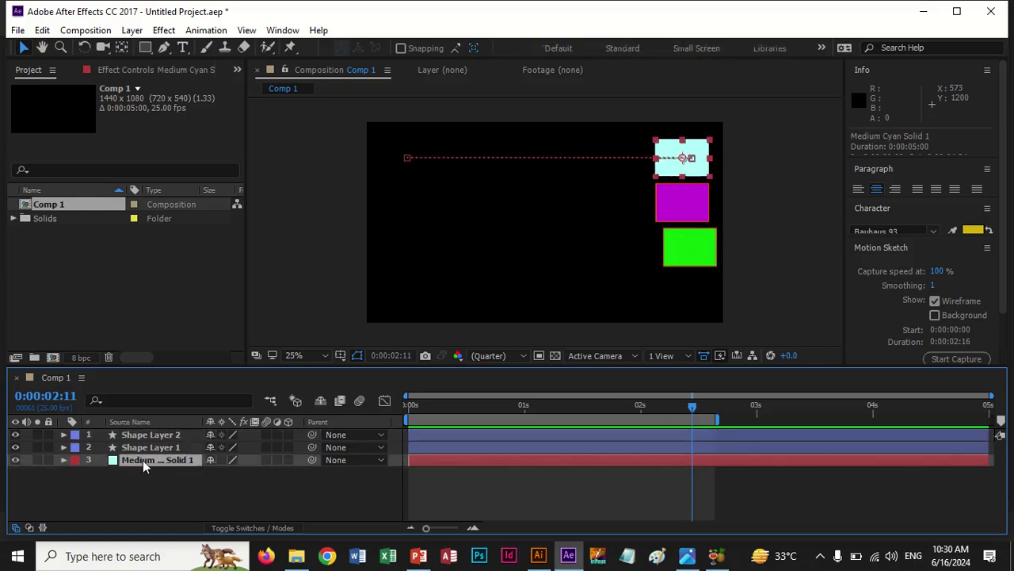
{"action": "key", "text": "p"}
{"action": "left_click", "coordinate": [700, 472]}
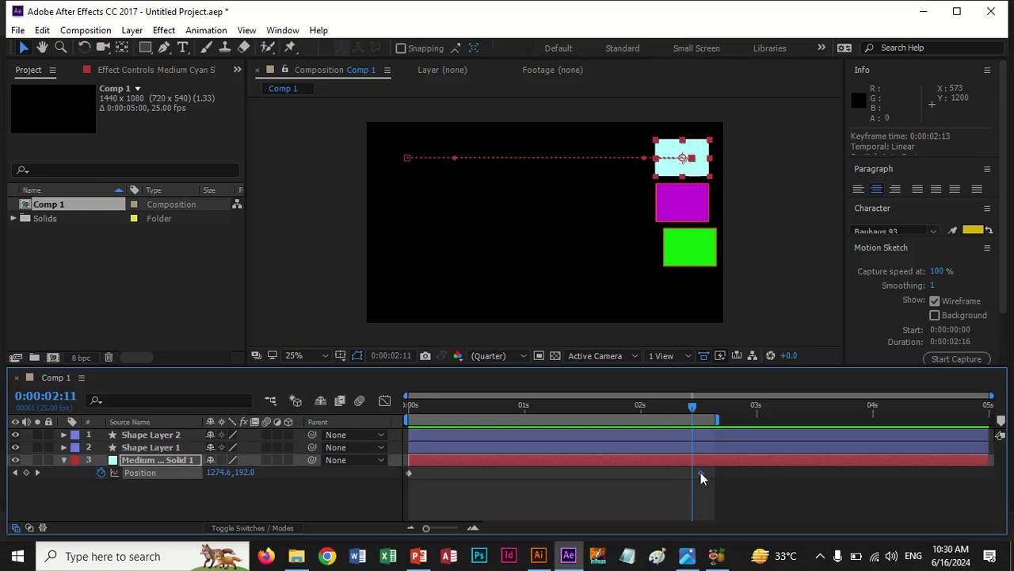
{"action": "right_click", "coordinate": [700, 473]}
{"action": "mouse_move", "coordinate": [743, 464]}
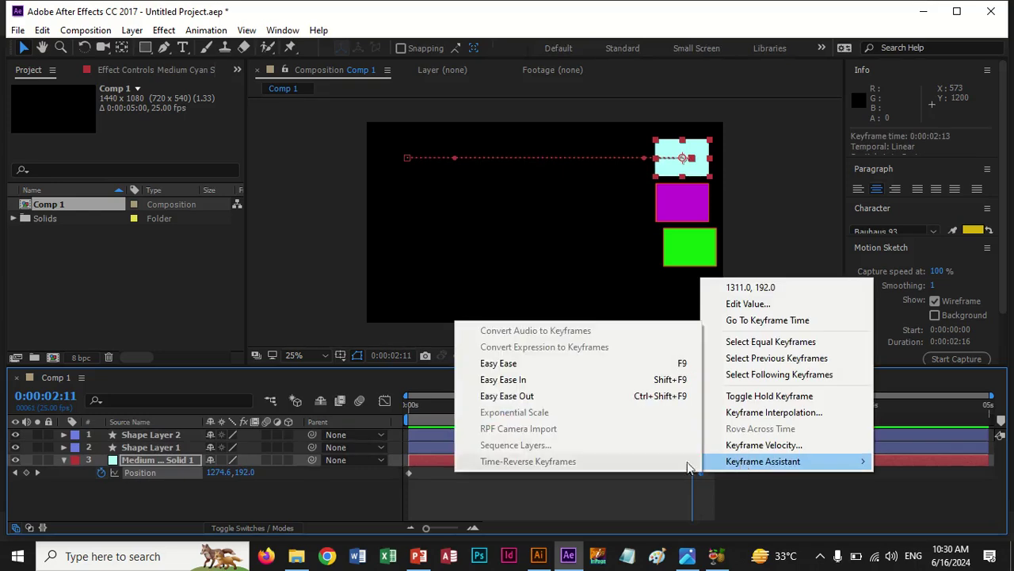
{"action": "left_click", "coordinate": [539, 395]}
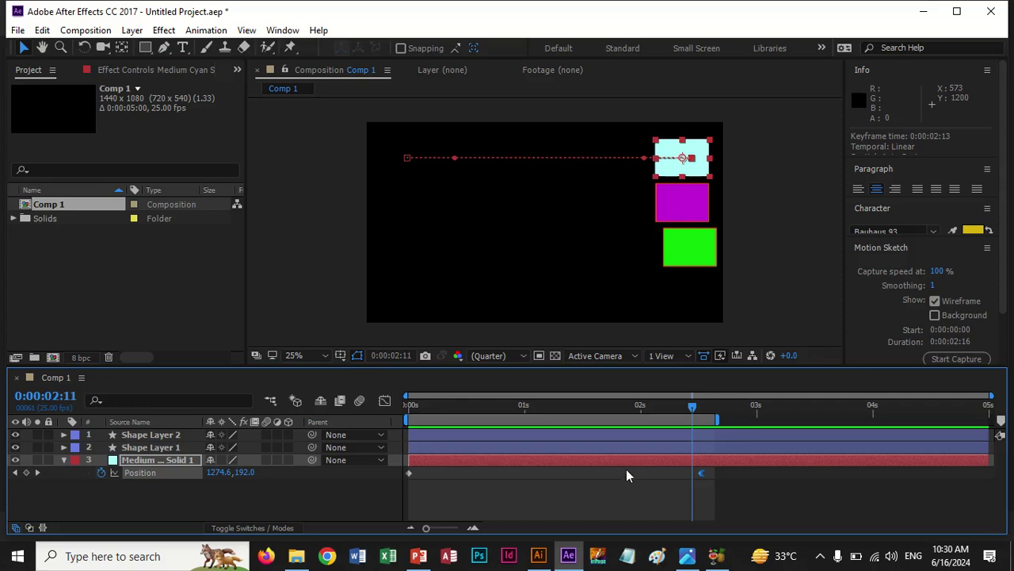
Step: Preview the motion and reset the cyan rectangle's last position keyframe to linear interpolation
{"action": "key", "text": "space"}
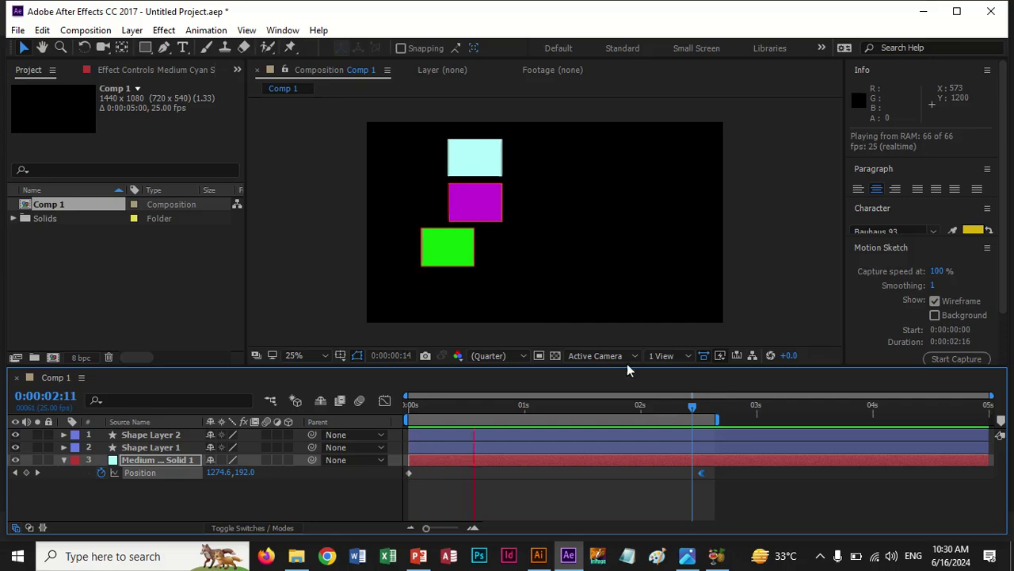
{"action": "left_click", "coordinate": [703, 471]}
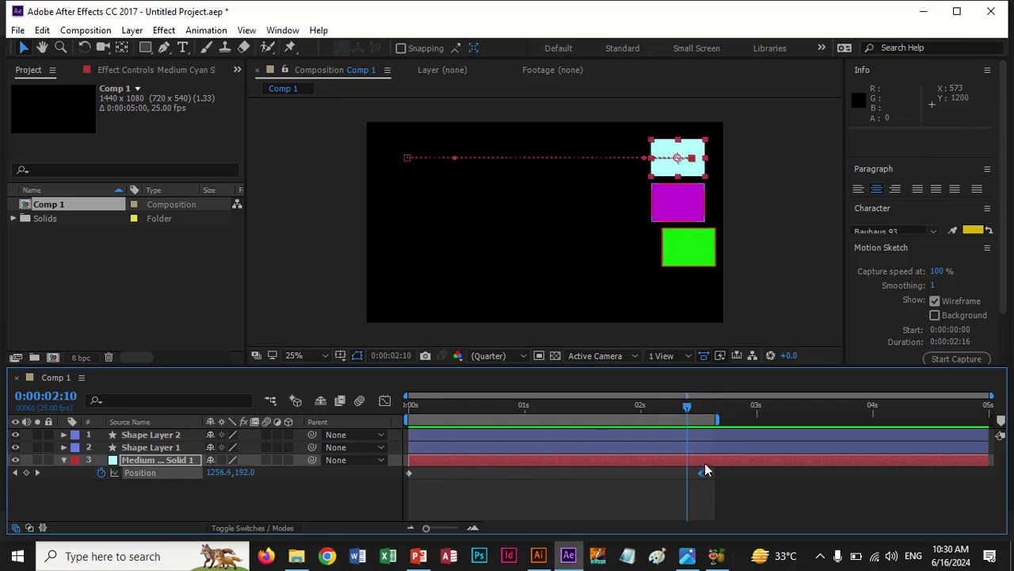
{"action": "mouse_move", "coordinate": [701, 471]}
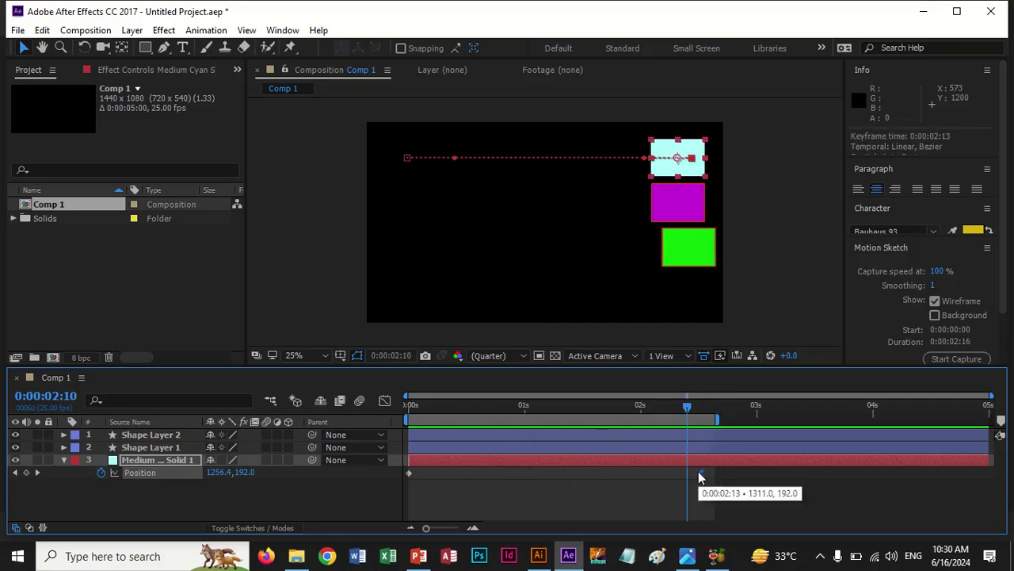
{"action": "right_click", "coordinate": [700, 475]}
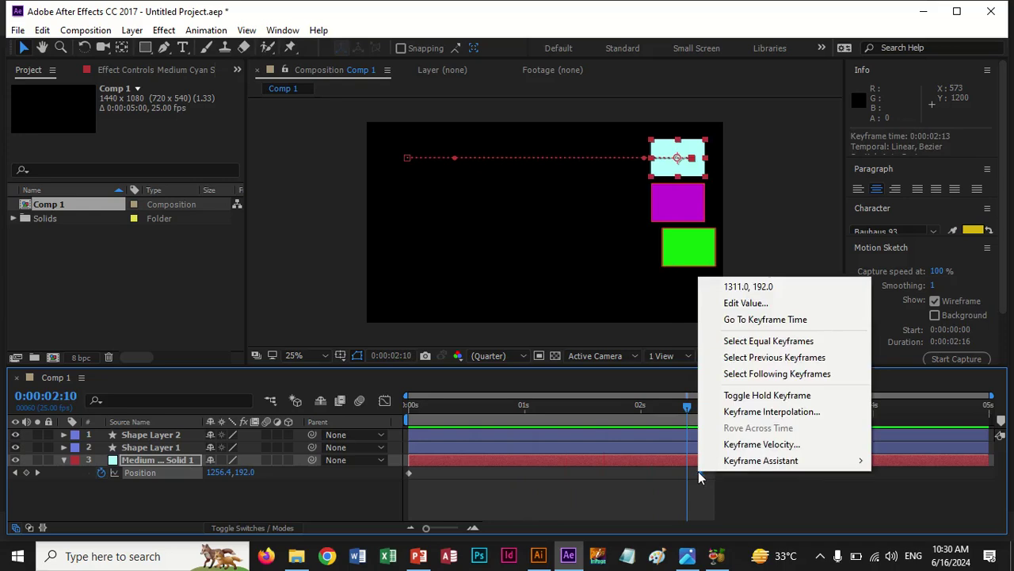
{"action": "key", "text": "Escape"}
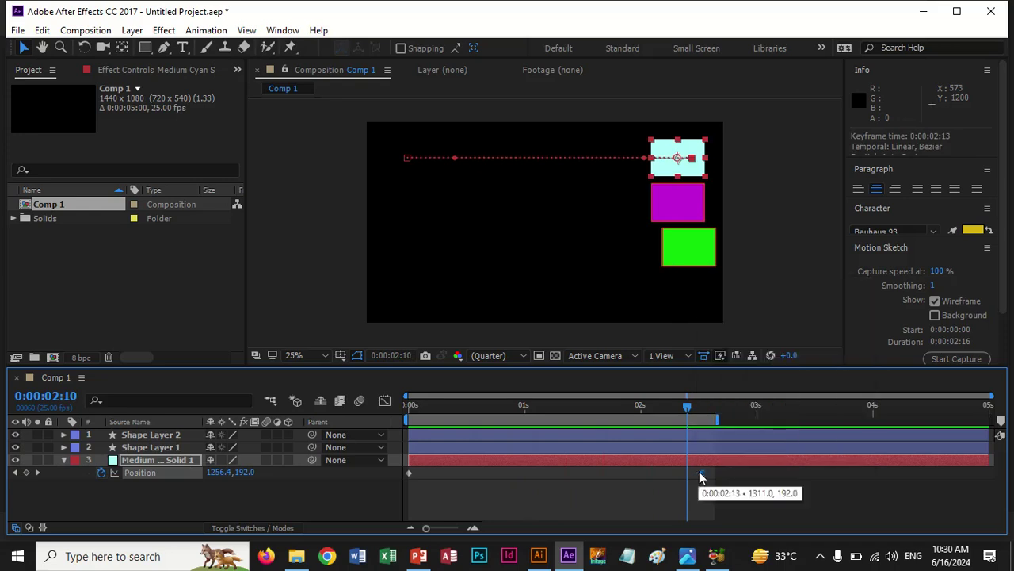
{"action": "left_click", "coordinate": [701, 473], "text": "ctrl"}
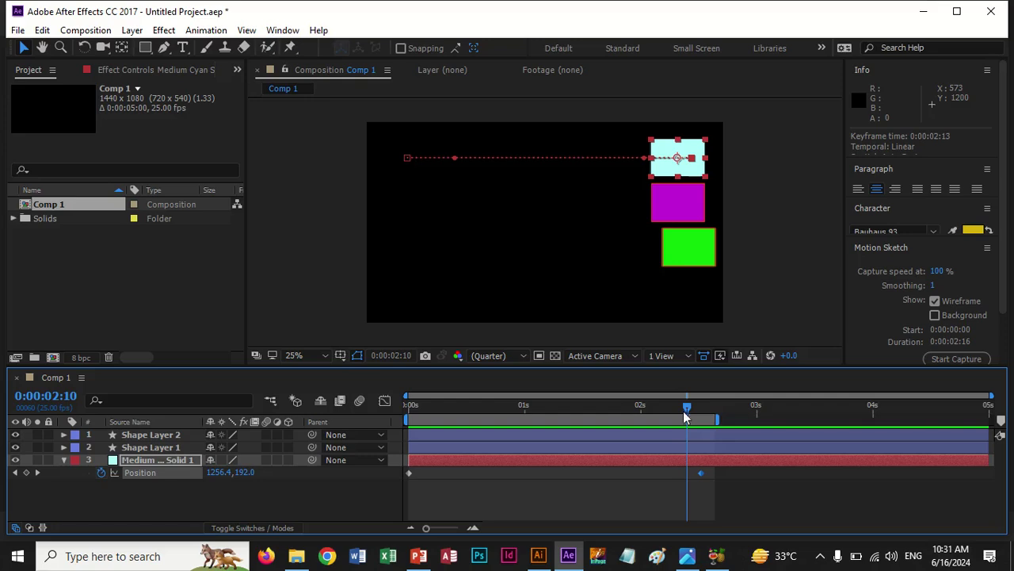
Step: Apply Easy Ease Out to the cyan rectangle's first position keyframe at 0:00:00:00
{"action": "left_click_drag", "start_coordinate": [687, 406], "coordinate": [442, 405]}
{"action": "key", "text": "Home"}
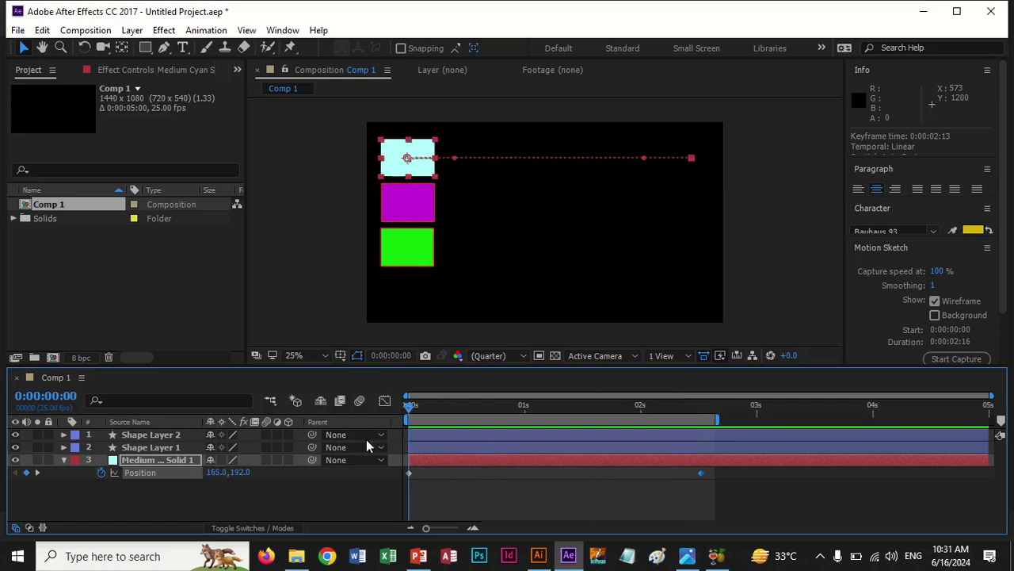
{"action": "left_click", "coordinate": [410, 472]}
{"action": "right_click", "coordinate": [410, 472]}
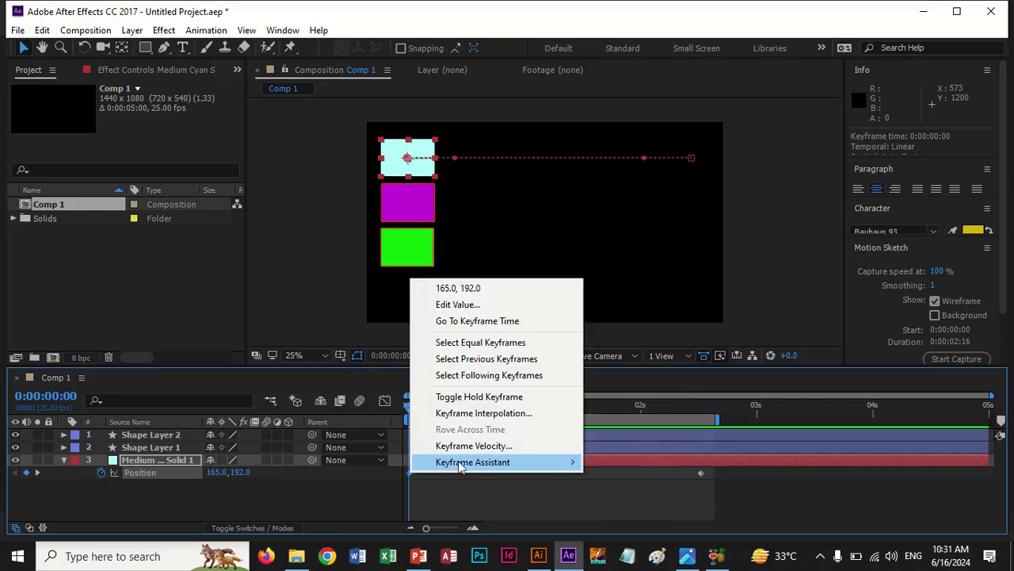
{"action": "mouse_move", "coordinate": [475, 462]}
{"action": "left_click", "coordinate": [717, 396]}
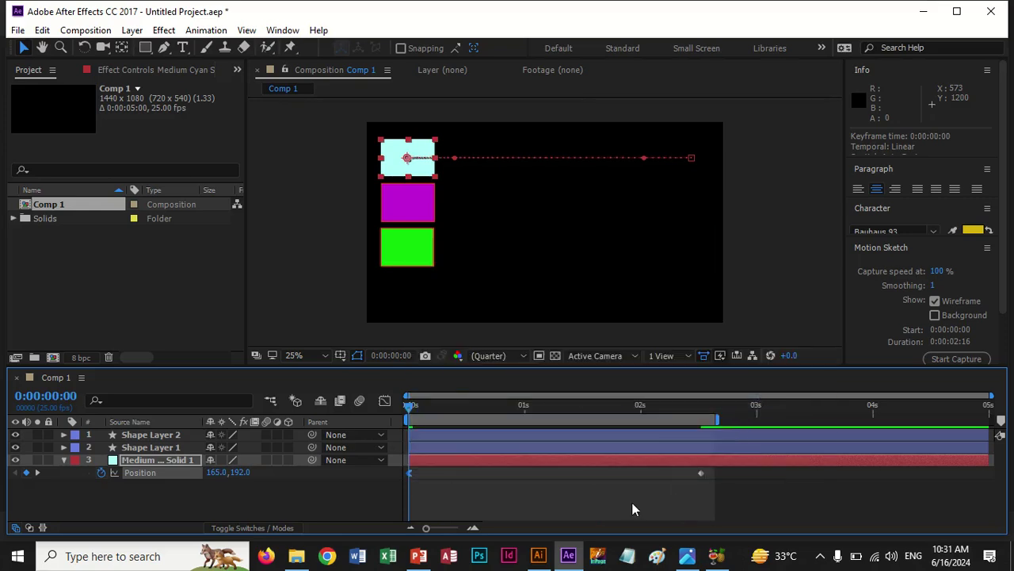
Step: Preview the three rectangles' differing motion and collapse the cyan rectangle's position property
{"action": "key", "text": "space"}
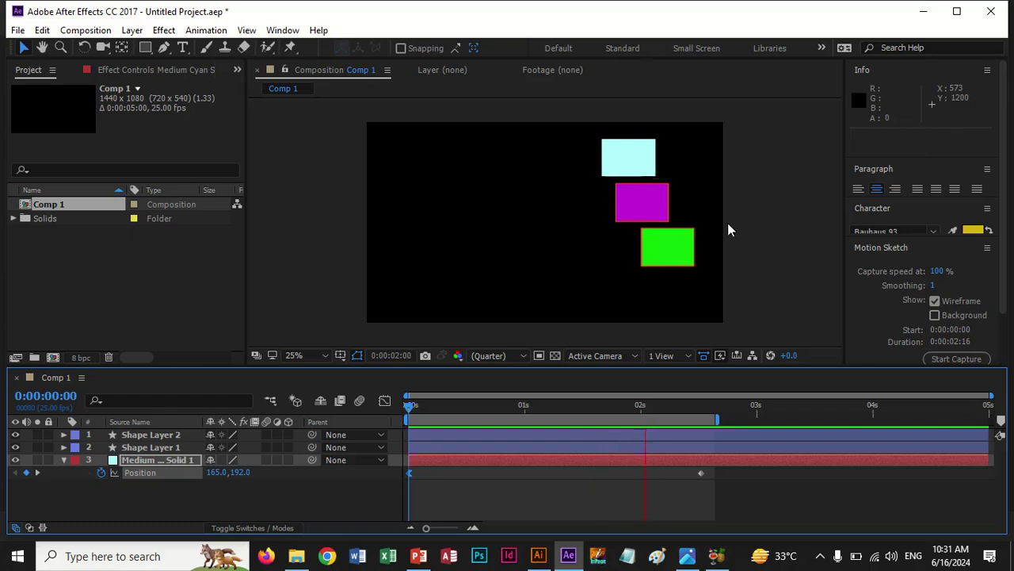
{"action": "key", "text": "space"}
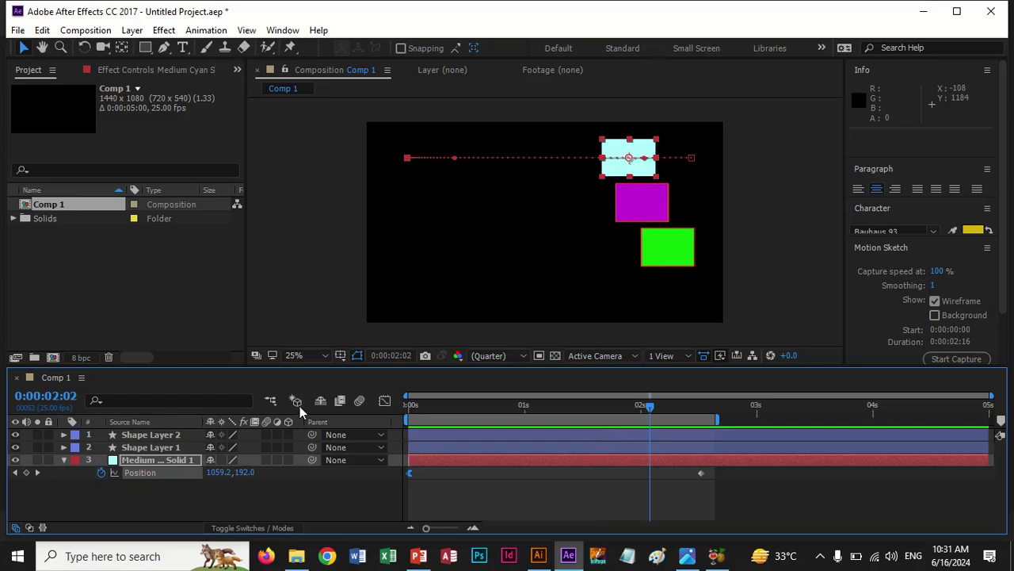
{"action": "key", "text": "u"}
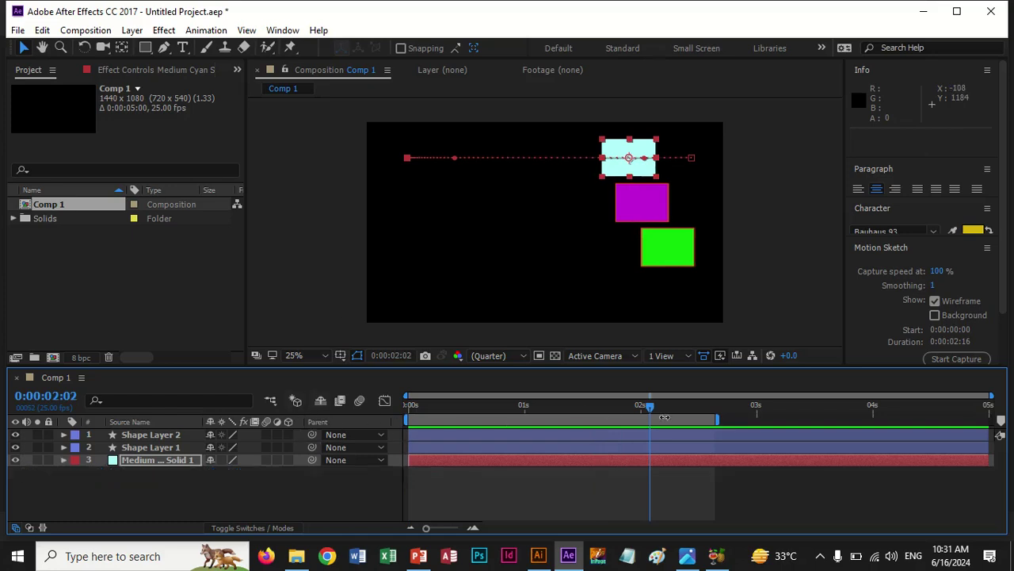
Step: Return the playhead to 0:00:00:00 and delete the three rectangle layers from the composition
{"action": "left_click_drag", "start_coordinate": [649, 407], "coordinate": [384, 422]}
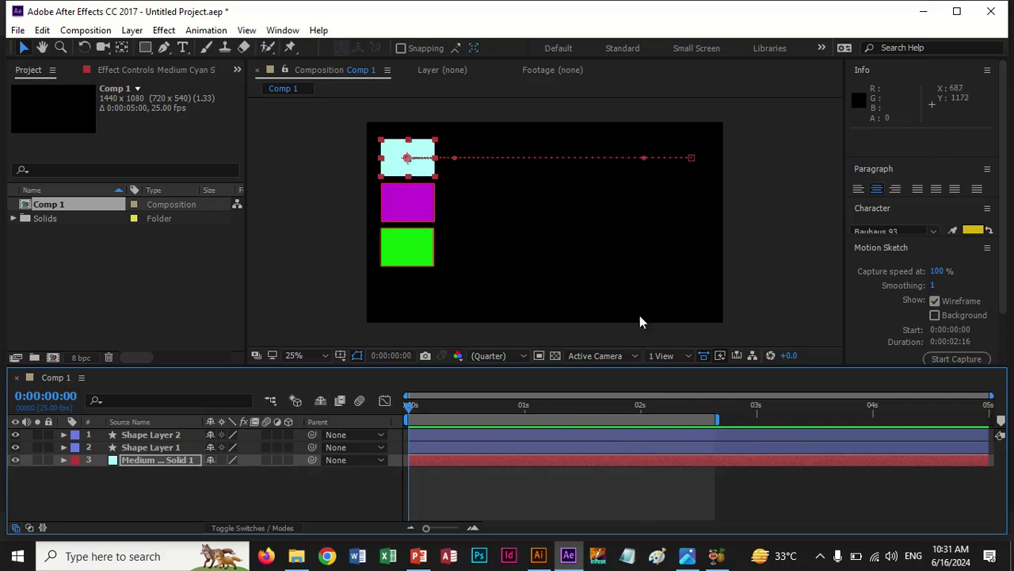
{"action": "left_click", "coordinate": [782, 244]}
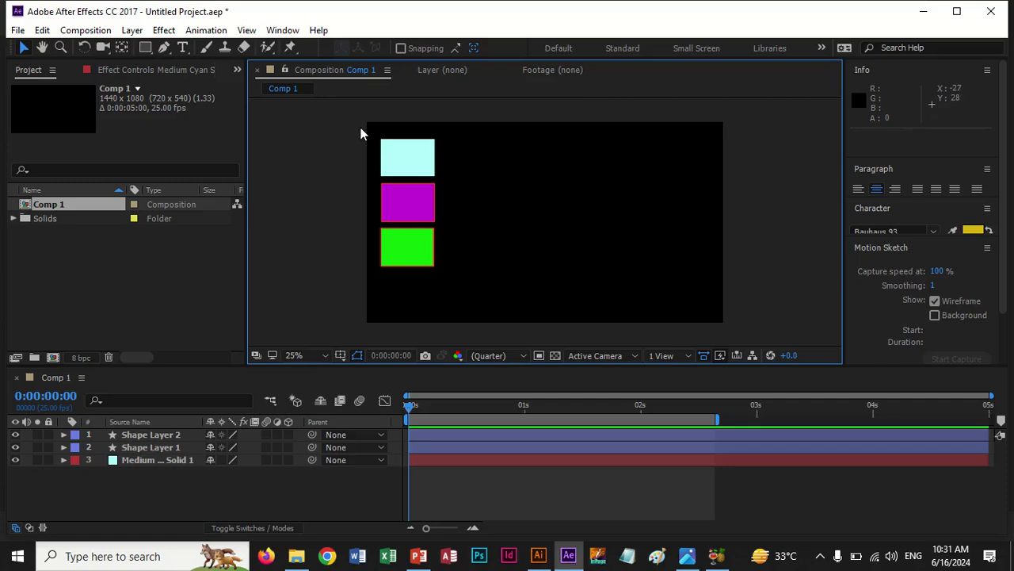
{"action": "left_click", "coordinate": [177, 459]}
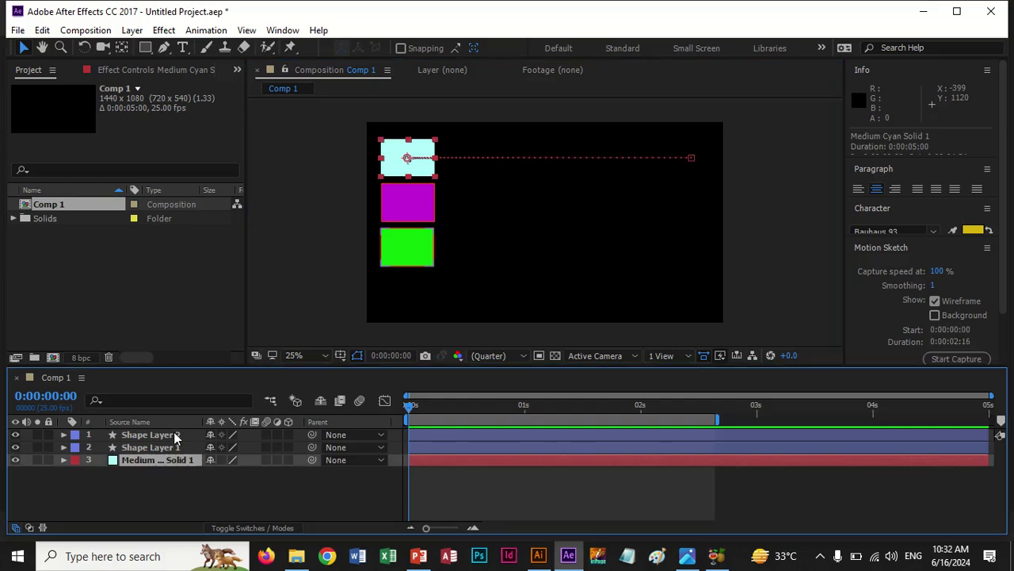
{"action": "left_click", "coordinate": [172, 435], "text": "shift"}
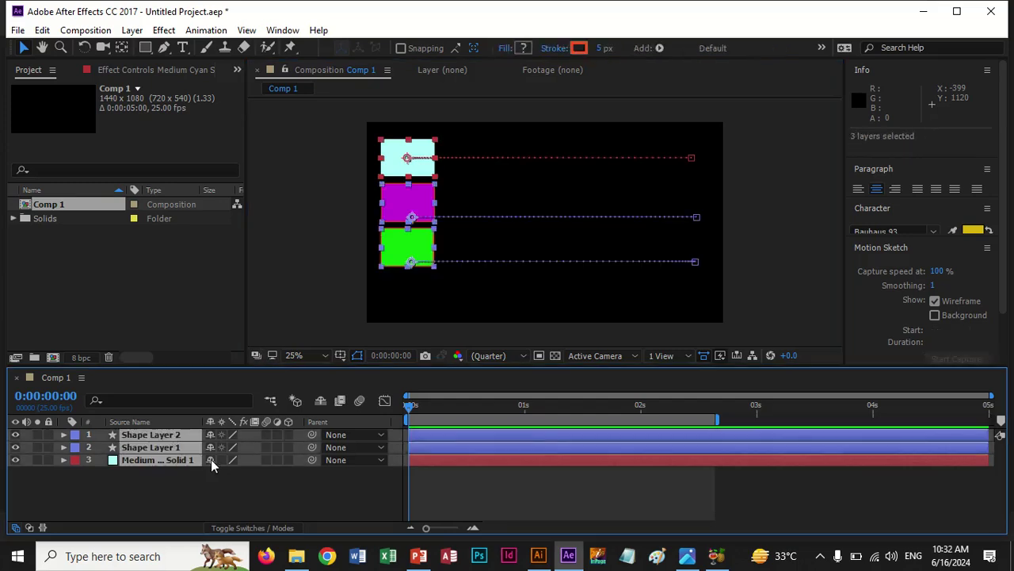
{"action": "key", "text": "Delete"}
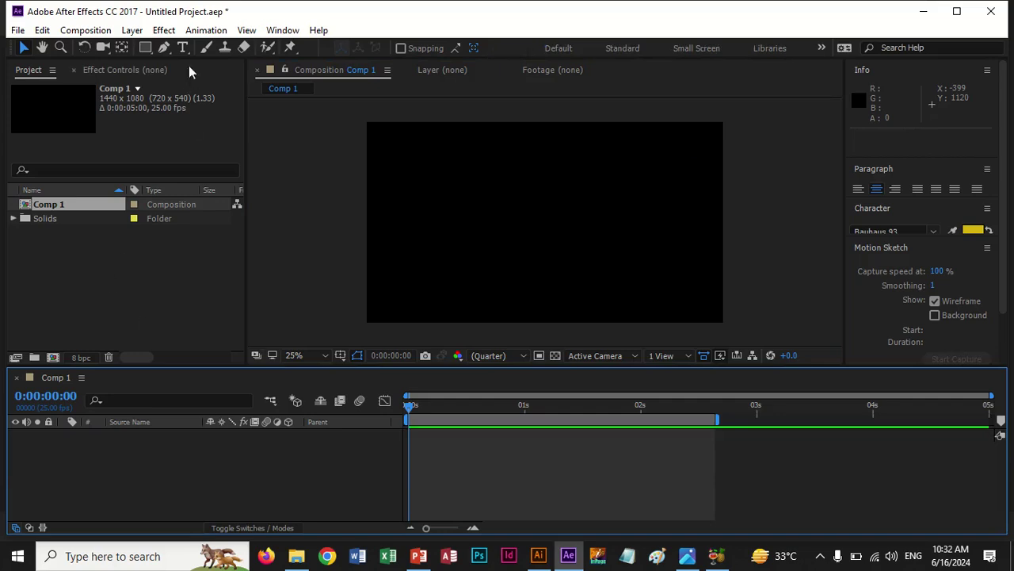
Step: Create a text layer reading "easy out" and place it in the composition's upper-left area at about 321, 200
{"action": "left_click", "coordinate": [184, 50]}
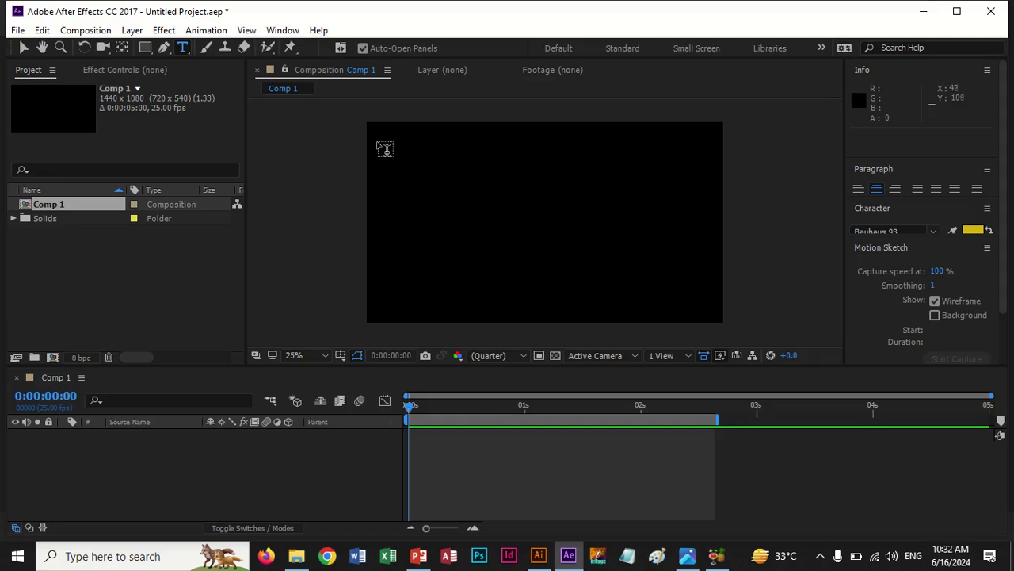
{"action": "left_click", "coordinate": [384, 148]}
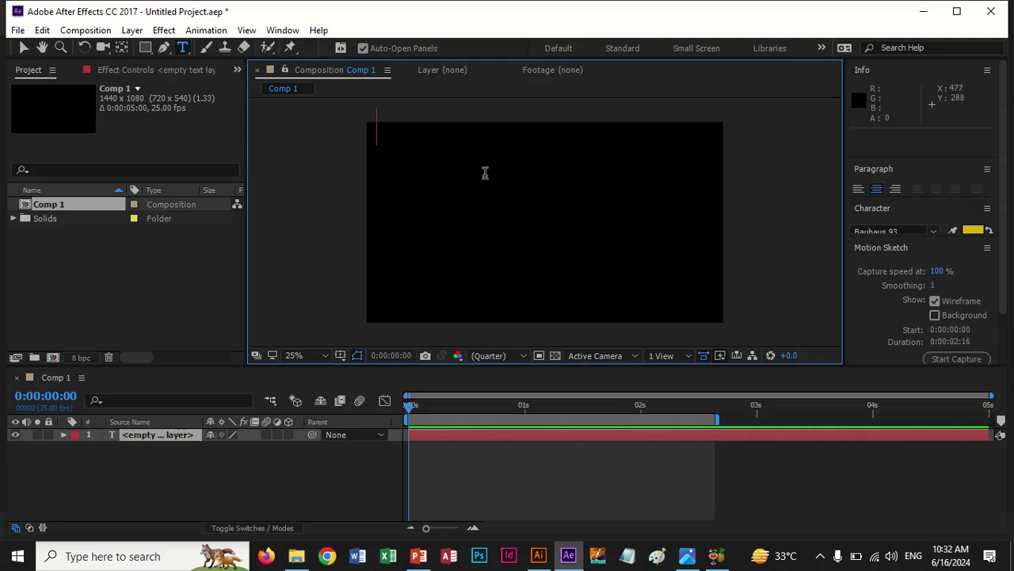
{"action": "type", "text": "easy"}
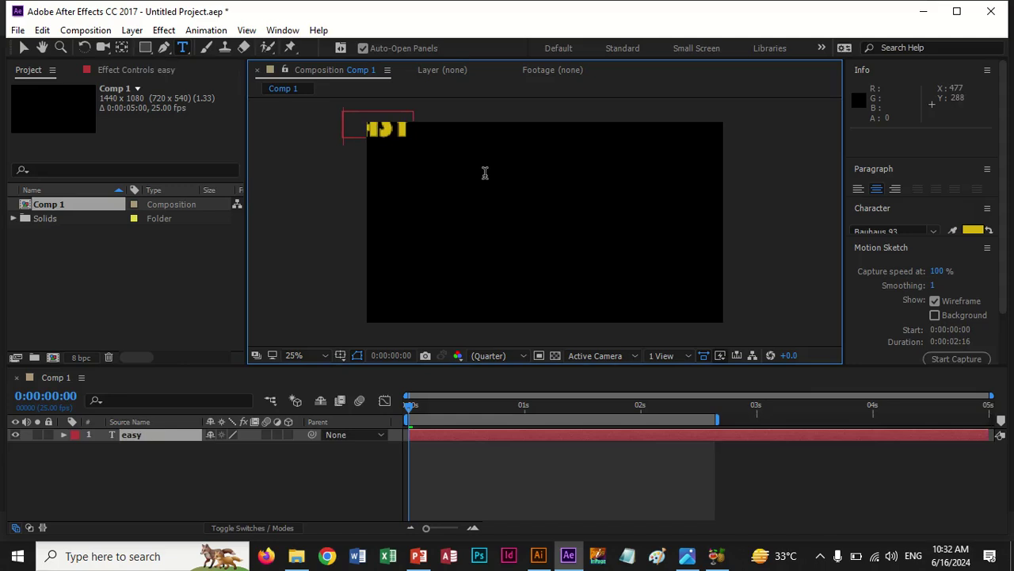
{"action": "type", "text": "out"}
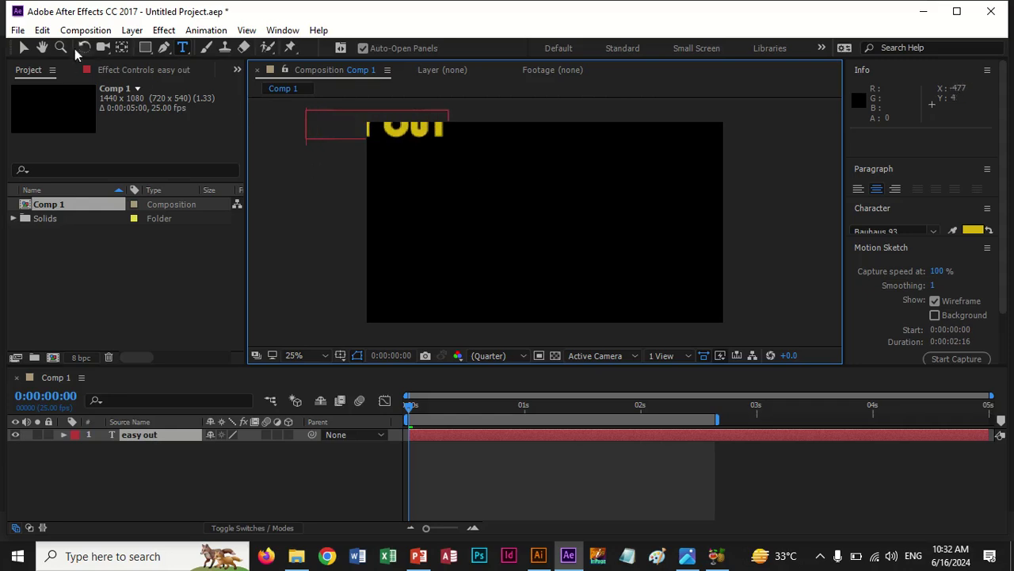
{"action": "left_click", "coordinate": [25, 48]}
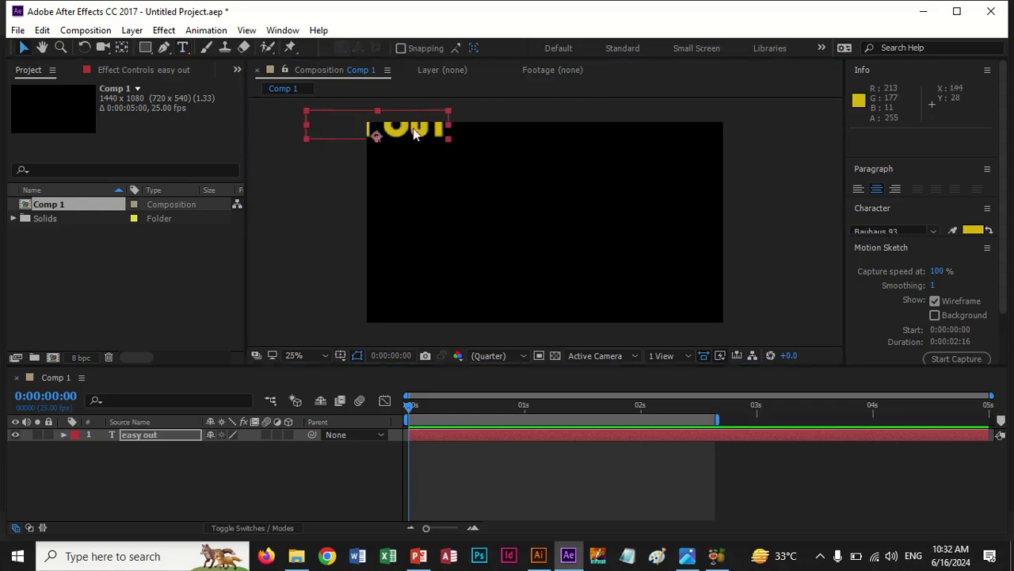
{"action": "left_click_drag", "start_coordinate": [413, 128], "coordinate": [483, 156]}
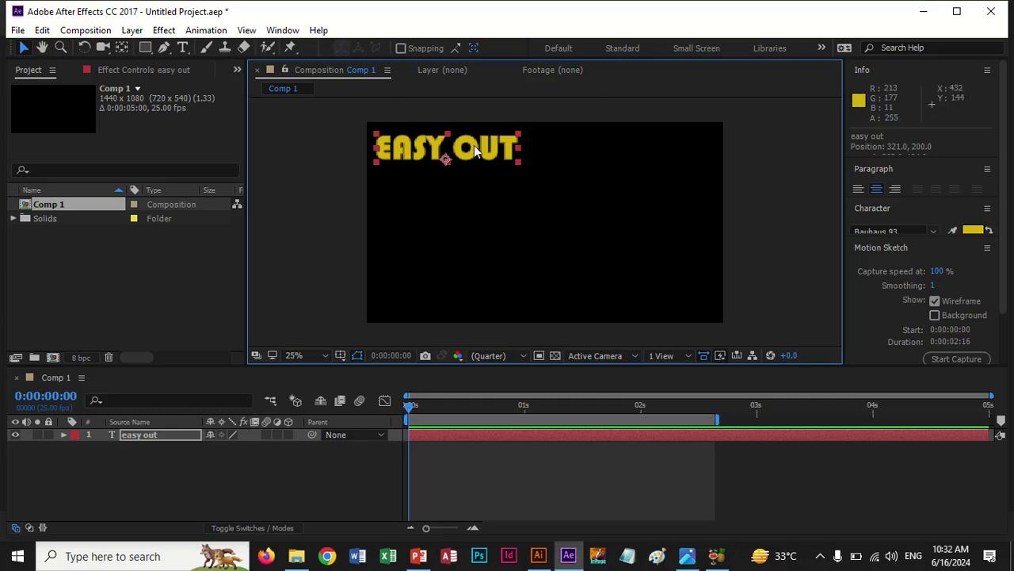
Step: Set the "easy out" text's font to Cooper Black
{"action": "left_click", "coordinate": [933, 231]}
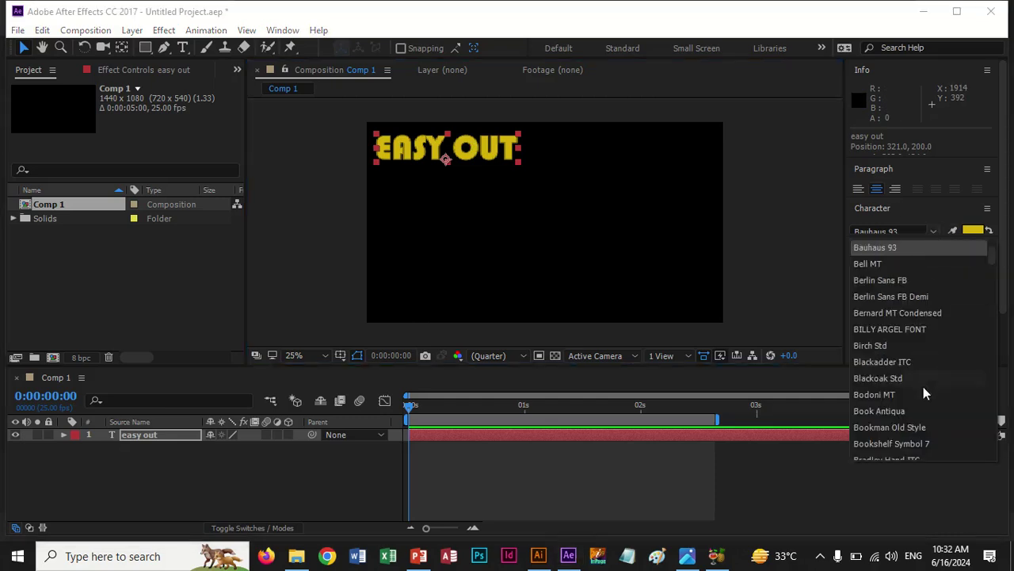
{"action": "scroll", "coordinate": [923, 389], "scroll_direction": "down", "scroll_amount": 6}
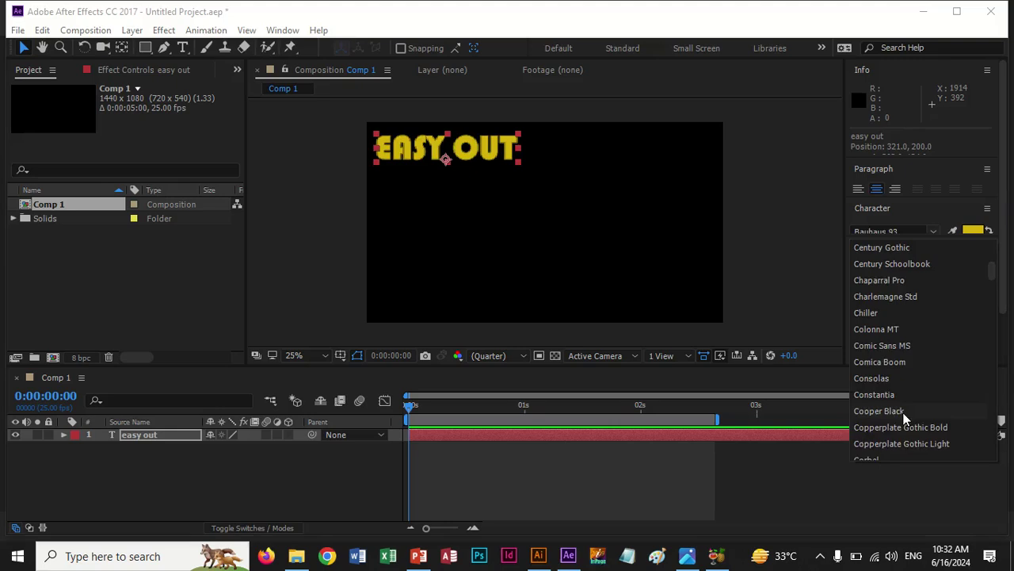
{"action": "left_click", "coordinate": [904, 412]}
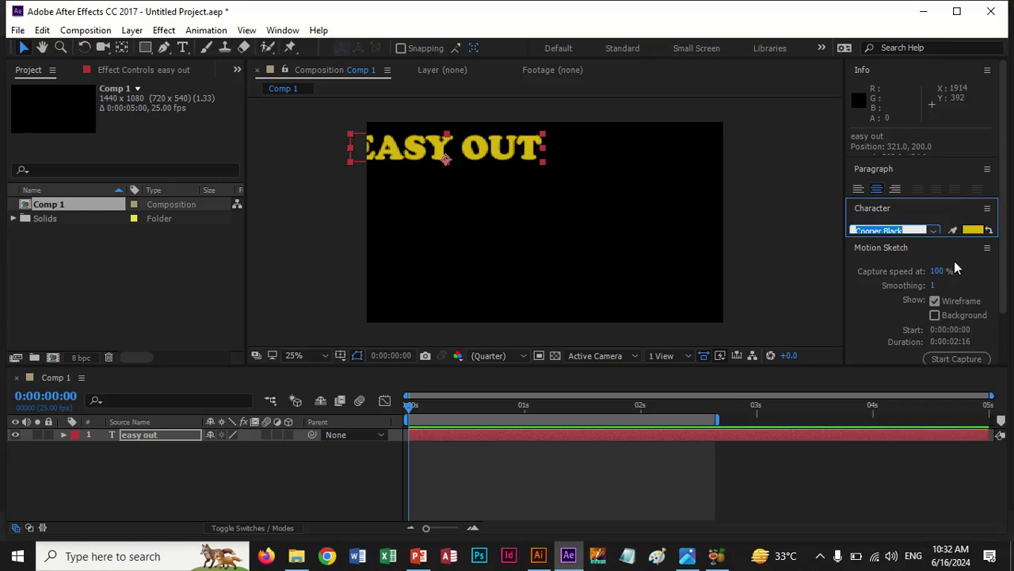
{"action": "double_click", "coordinate": [143, 434]}
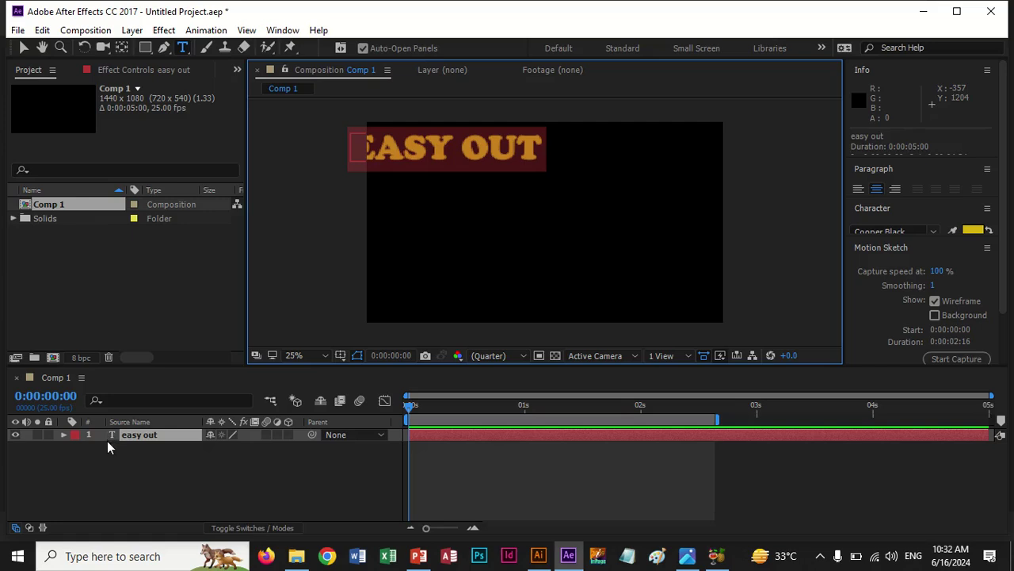
{"action": "left_click", "coordinate": [225, 438]}
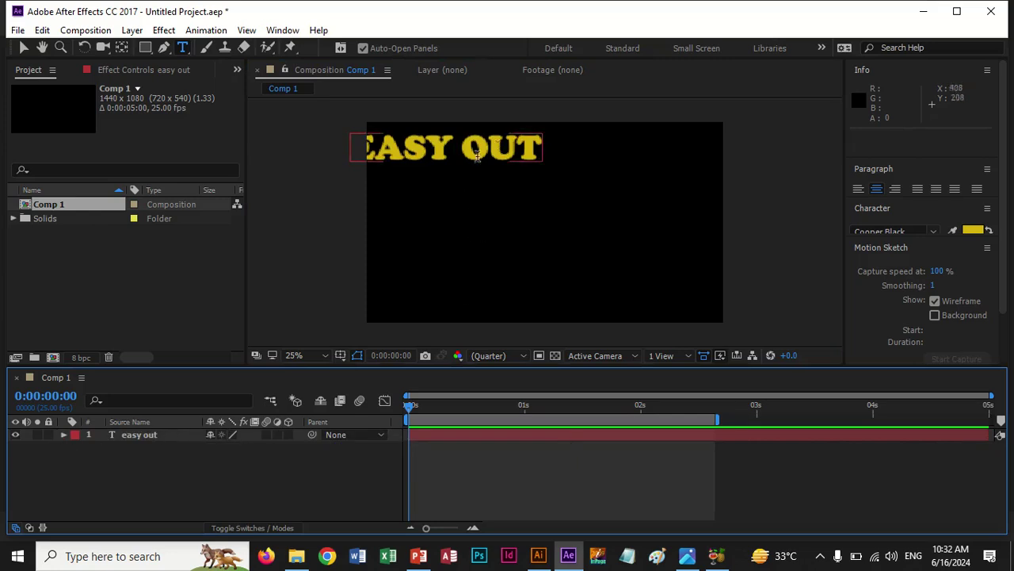
Step: Scale the "easy out" text to 65% and nudge it to about 306, 196
{"action": "left_click", "coordinate": [23, 47]}
{"action": "left_click", "coordinate": [486, 148]}
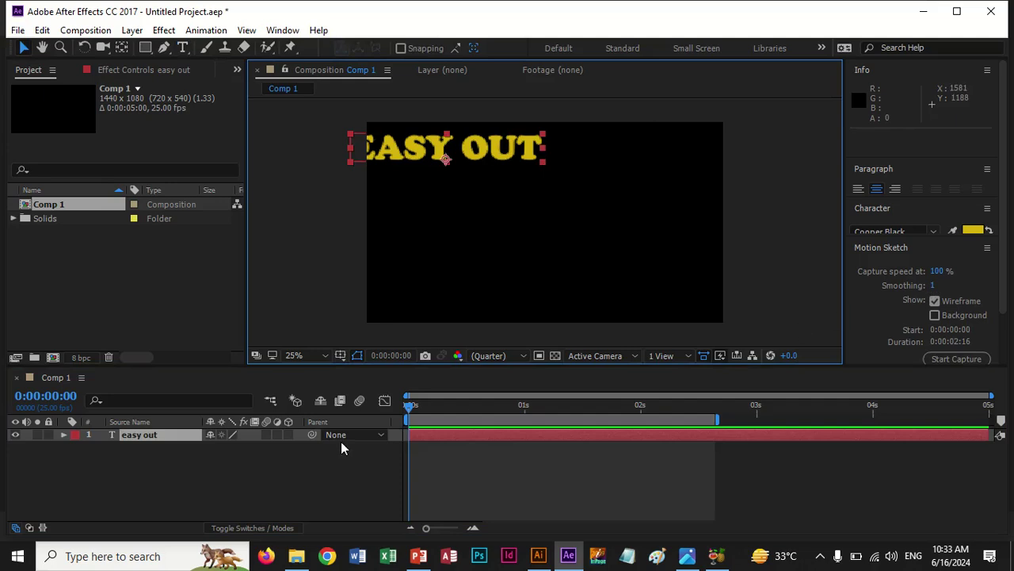
{"action": "key", "text": "s"}
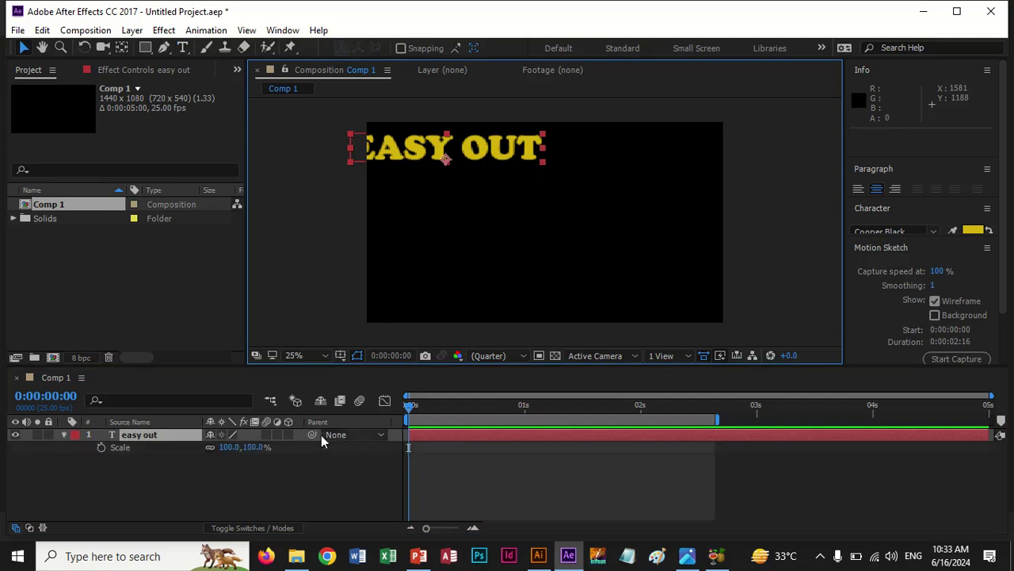
{"action": "left_click_drag", "start_coordinate": [225, 447], "coordinate": [208, 447]}
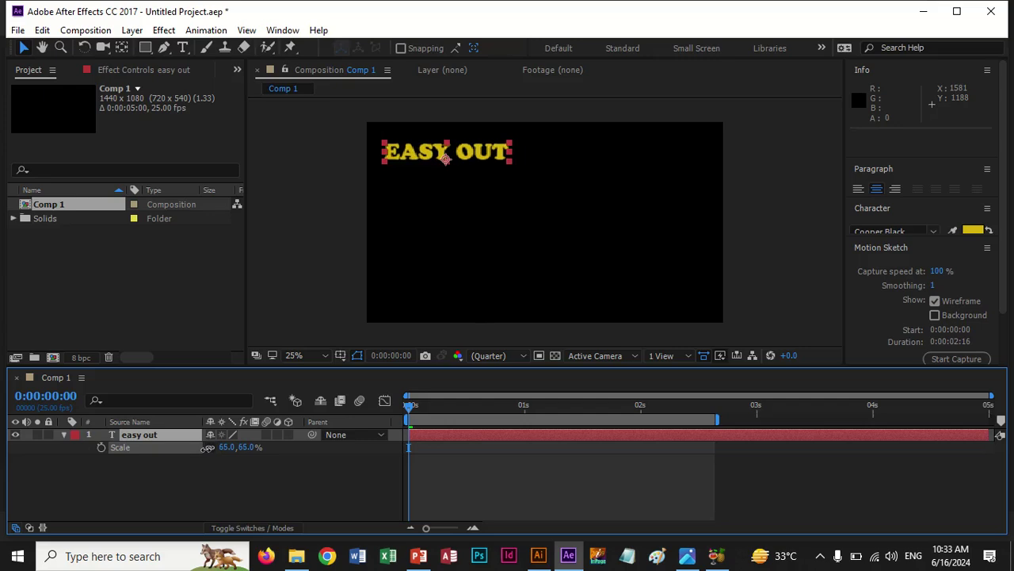
{"action": "left_click", "coordinate": [307, 271]}
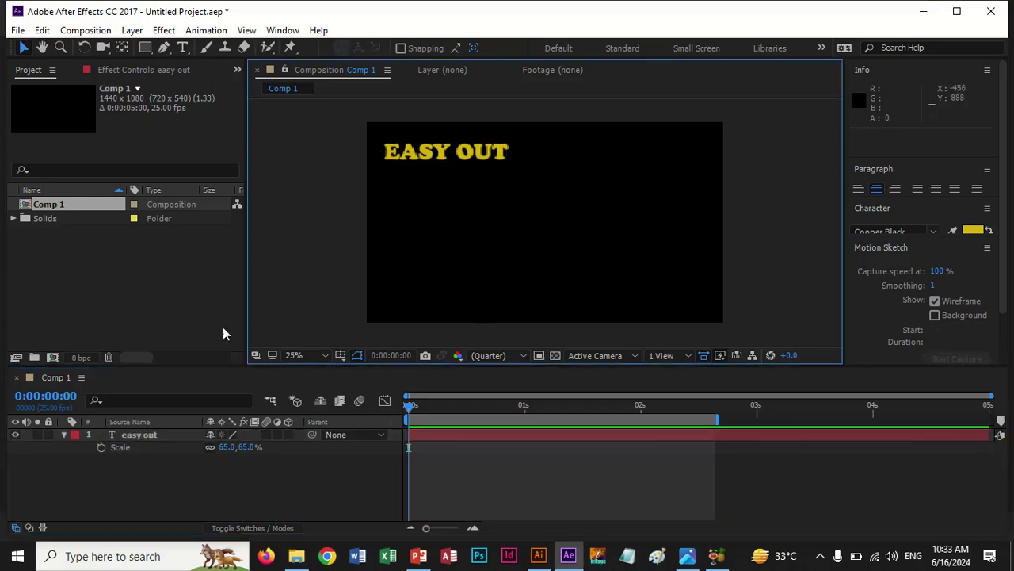
{"action": "key", "text": "s"}
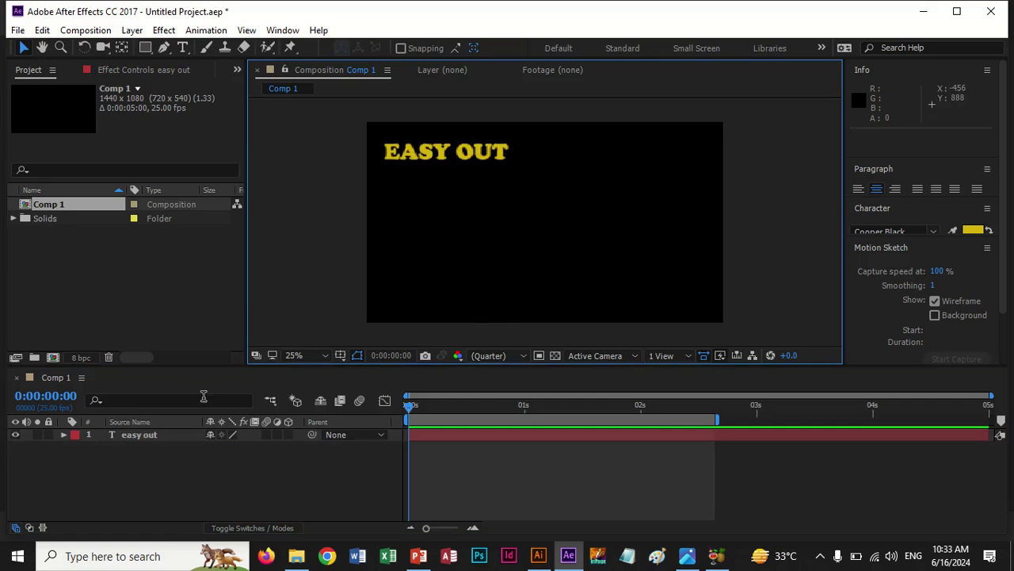
{"action": "left_click", "coordinate": [406, 161]}
{"action": "left_click_drag", "start_coordinate": [407, 153], "coordinate": [408, 157]}
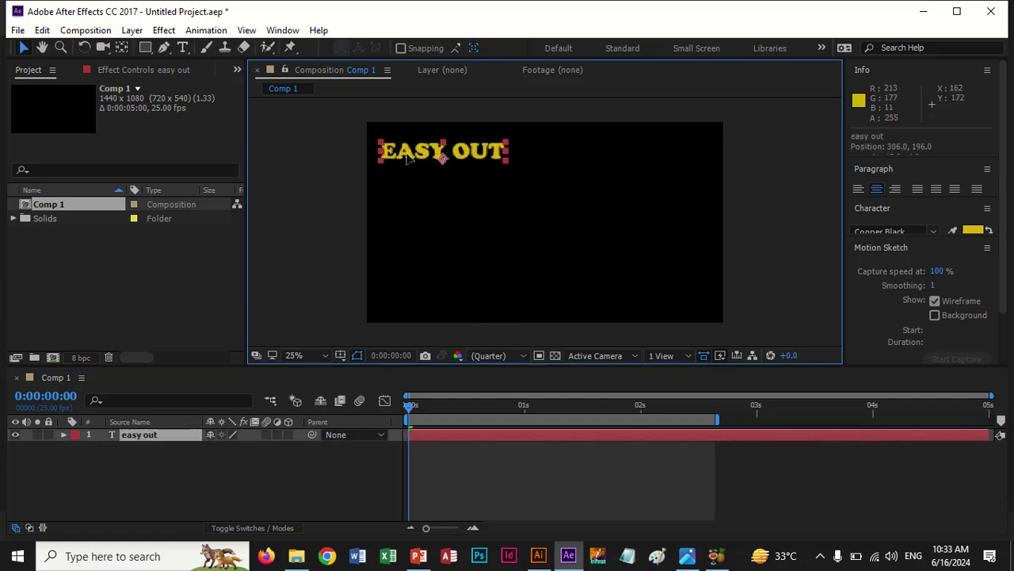
Step: Duplicate the "easy out" text layer and move the copy below the original, to about 309, 400
{"action": "left_click", "coordinate": [159, 441]}
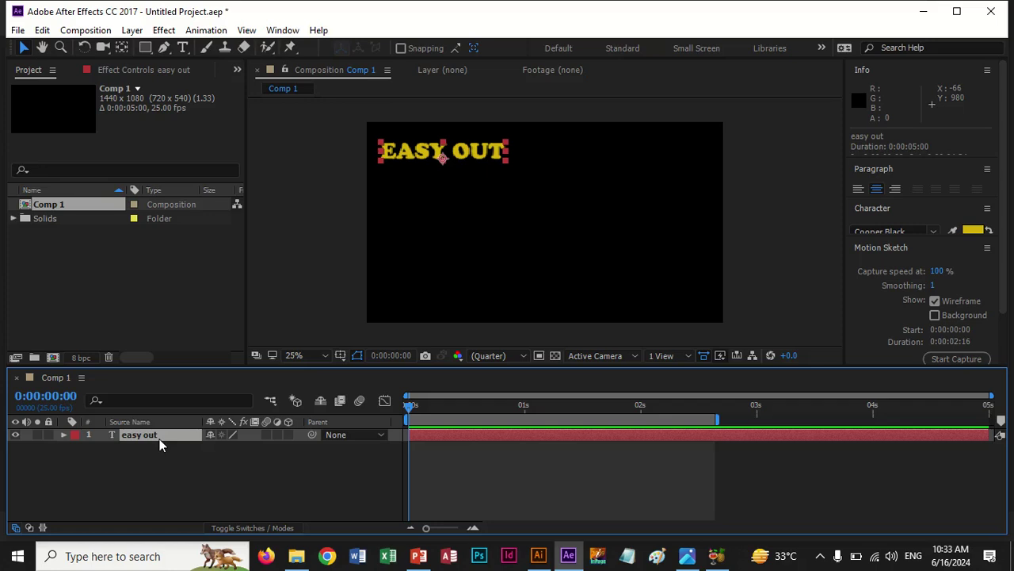
{"action": "key", "text": "ctrl+d"}
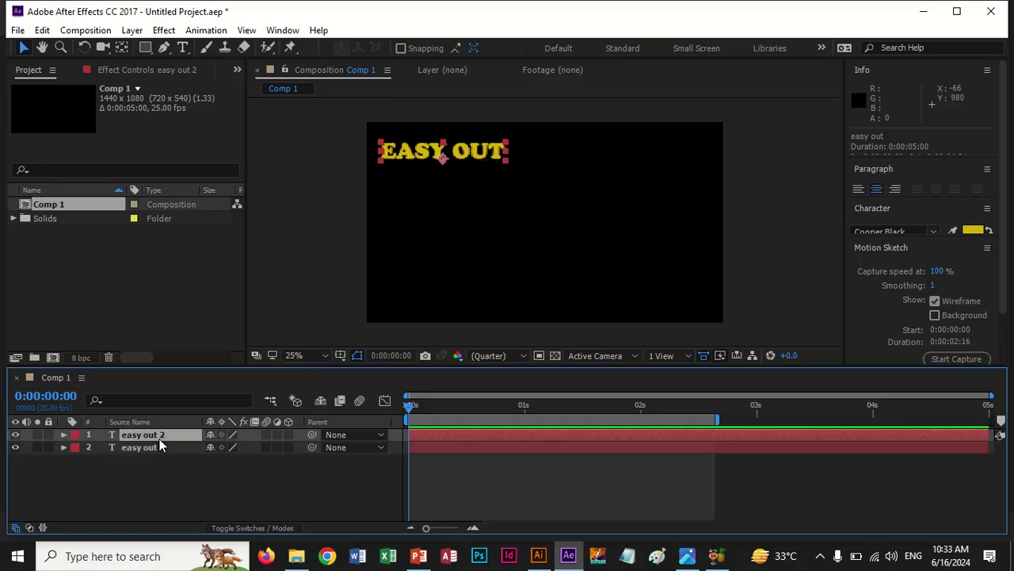
{"action": "left_click", "coordinate": [420, 157]}
{"action": "left_click_drag", "start_coordinate": [424, 158], "coordinate": [424, 196]}
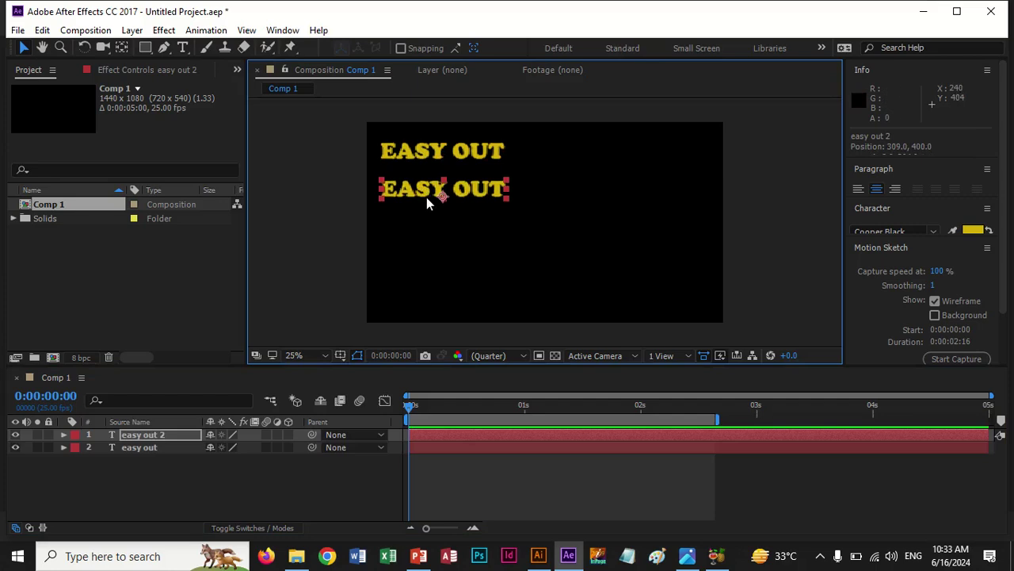
Step: Change the lower text copy's fill colour to green 0BD536
{"action": "left_click", "coordinate": [973, 230]}
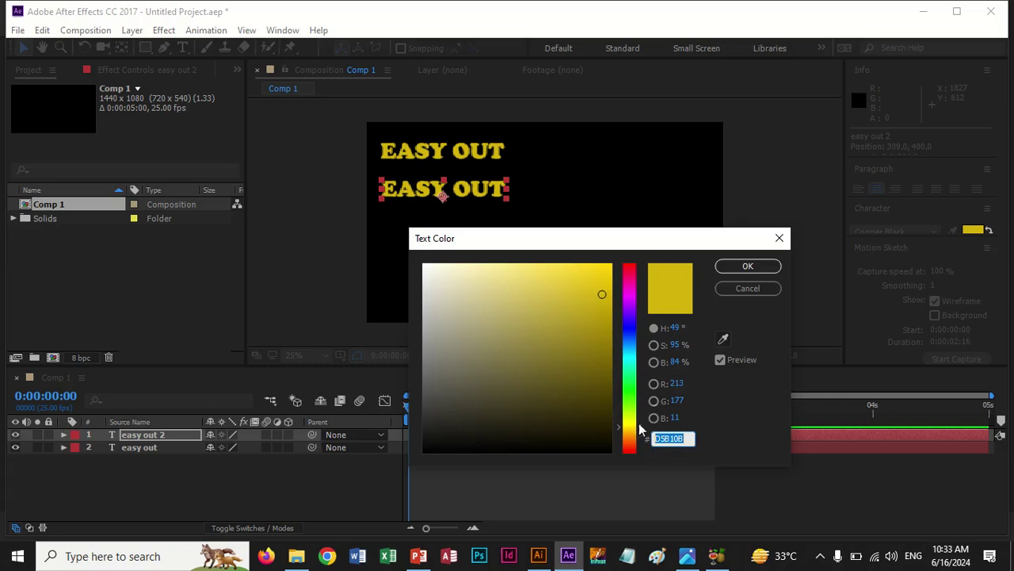
{"action": "left_click", "coordinate": [630, 385]}
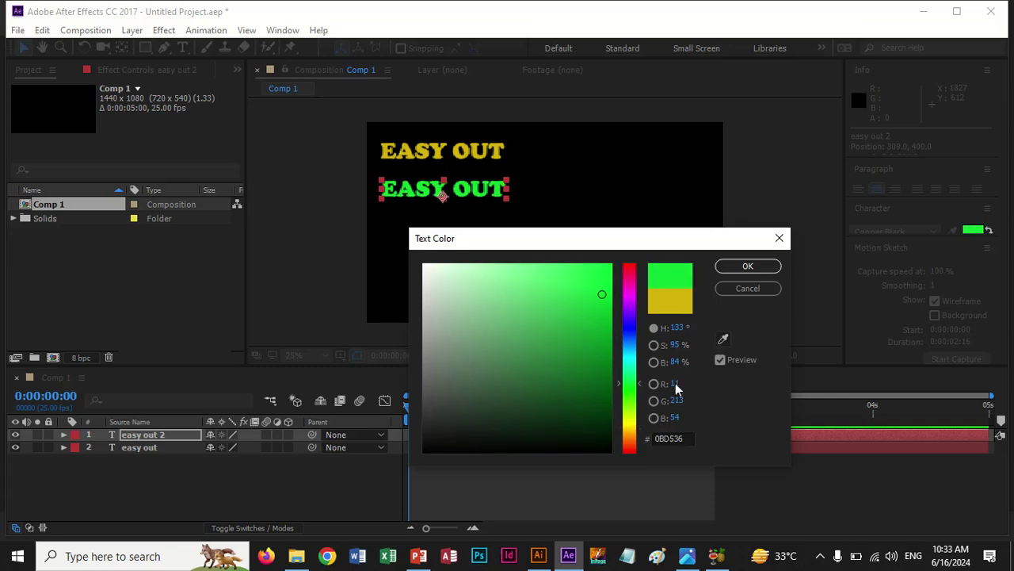
{"action": "left_click", "coordinate": [748, 267]}
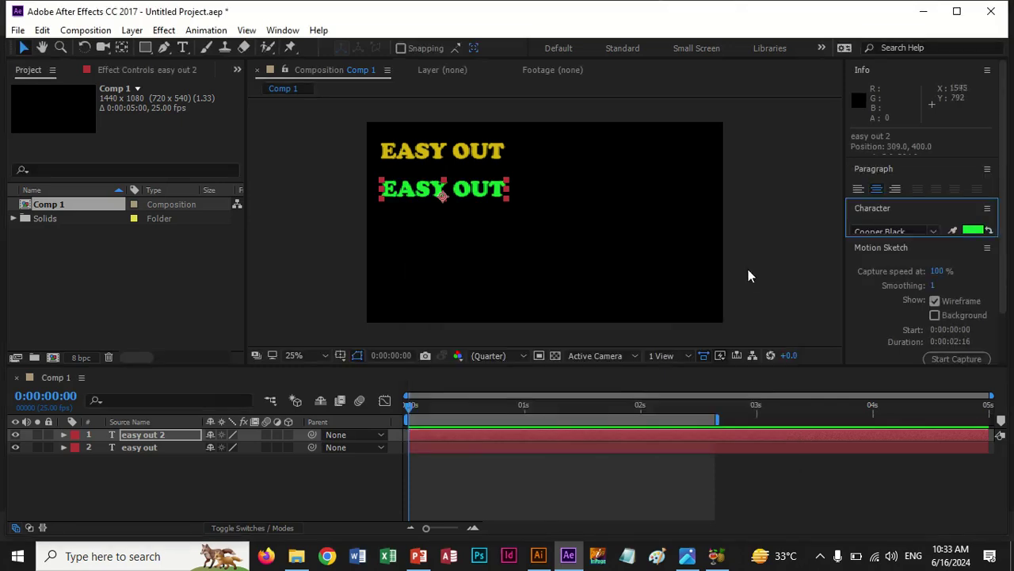
Step: Change the green text to "easy in" and shift it to about 264, 400 so its start lines up with the yellow text
{"action": "double_click", "coordinate": [477, 191]}
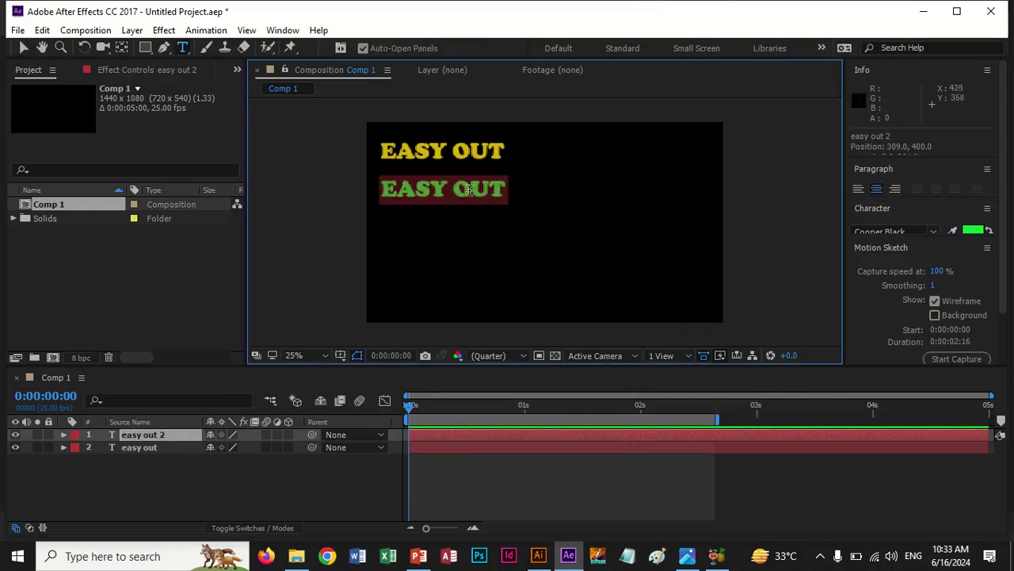
{"action": "left_click", "coordinate": [456, 188]}
{"action": "left_click_drag", "start_coordinate": [446, 189], "coordinate": [516, 190]}
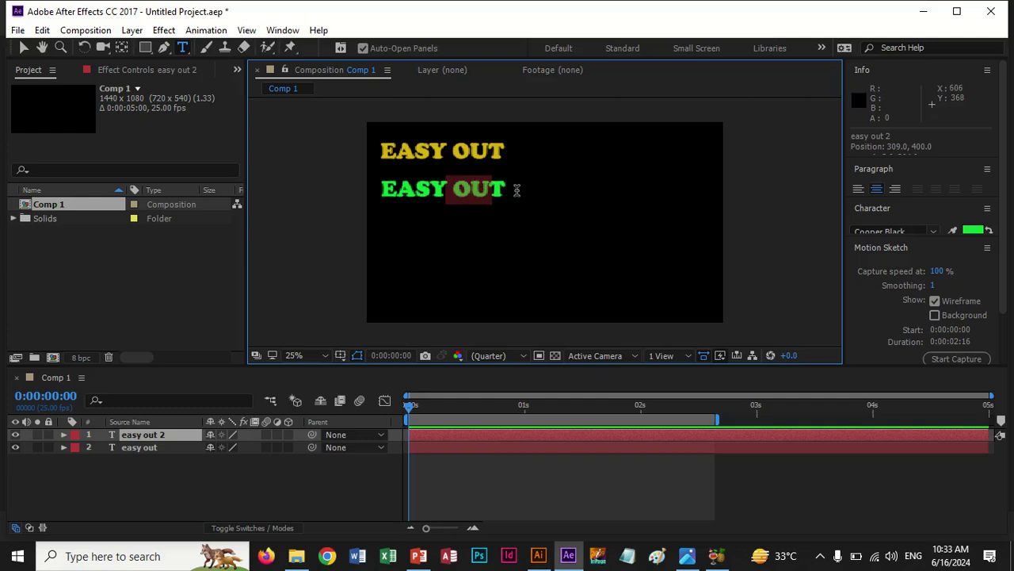
{"action": "type", "text": "IN"}
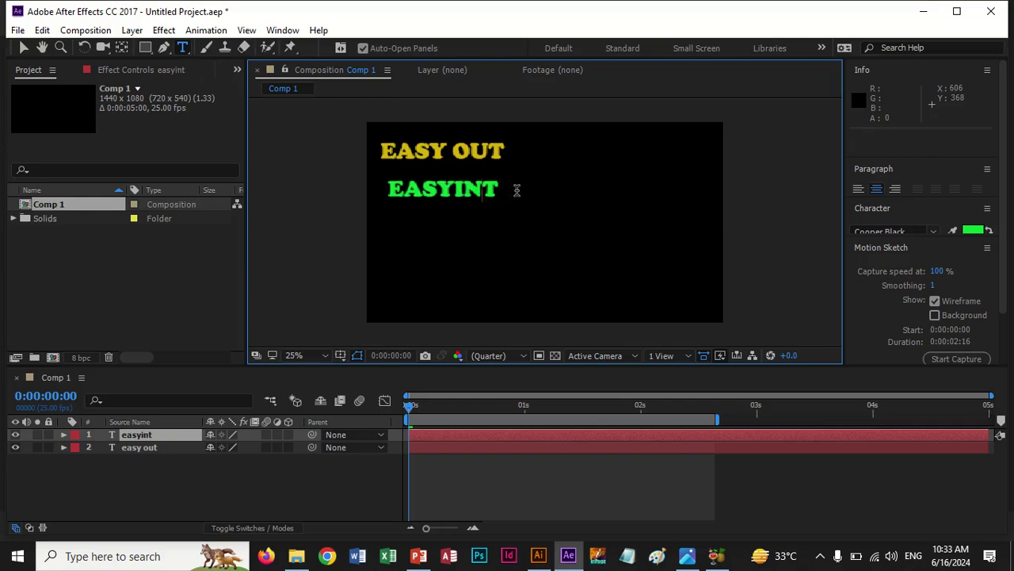
{"action": "key", "text": "BackSpace"}
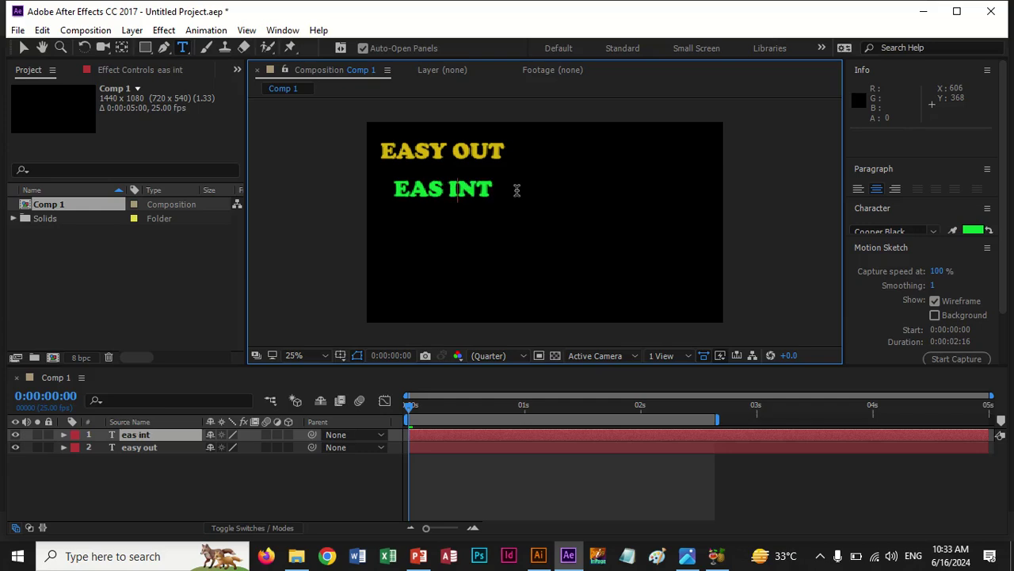
{"action": "key", "text": "BackSpace"}
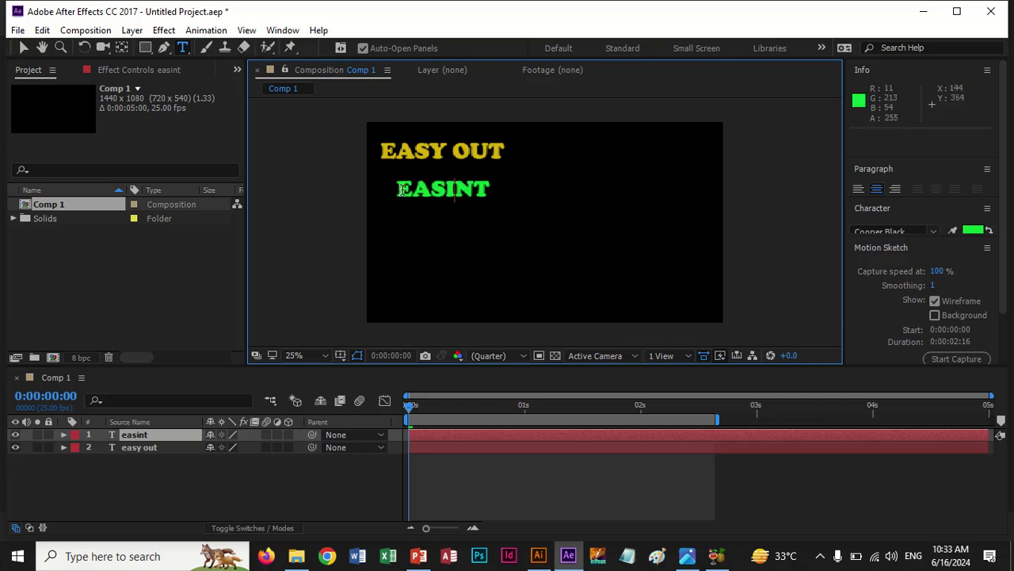
{"action": "mouse_move", "coordinate": [438, 188]}
{"action": "left_mouse_down"}
{"action": "mouse_move", "coordinate": [502, 192]}
{"action": "mouse_move", "coordinate": [425, 189]}
{"action": "left_mouse_up"}
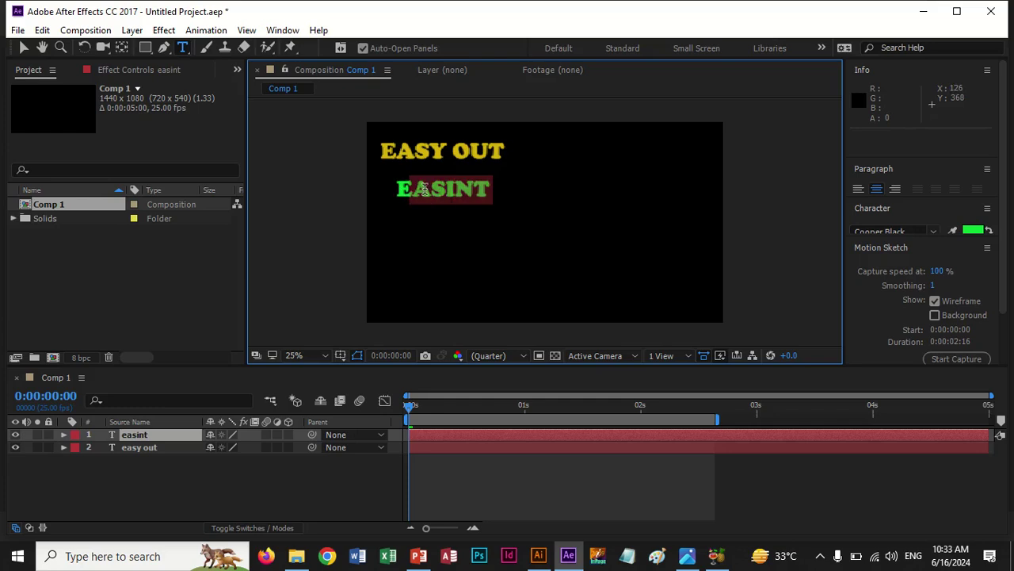
{"action": "double_click", "coordinate": [425, 189]}
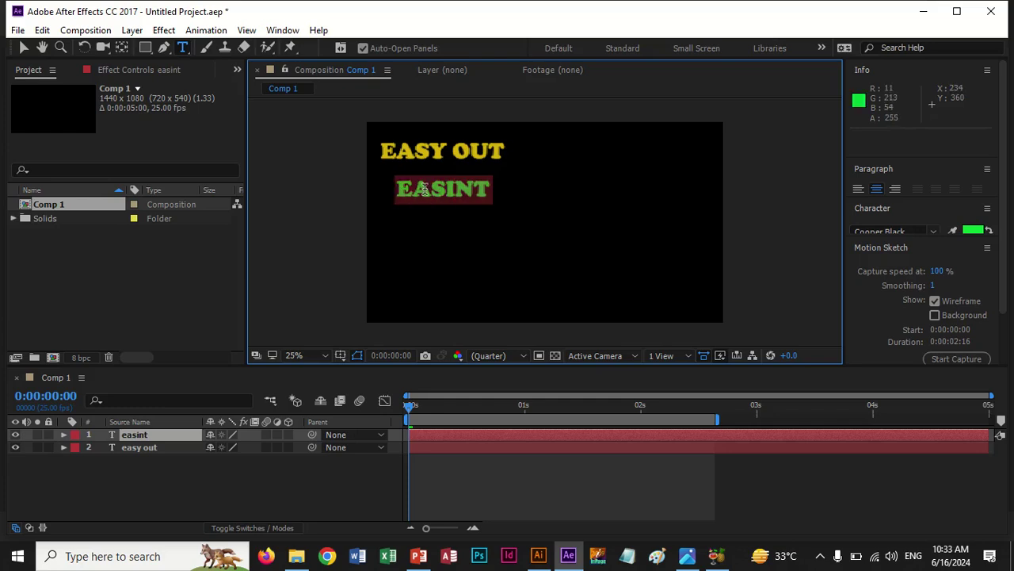
{"action": "type", "text": "EAS"}
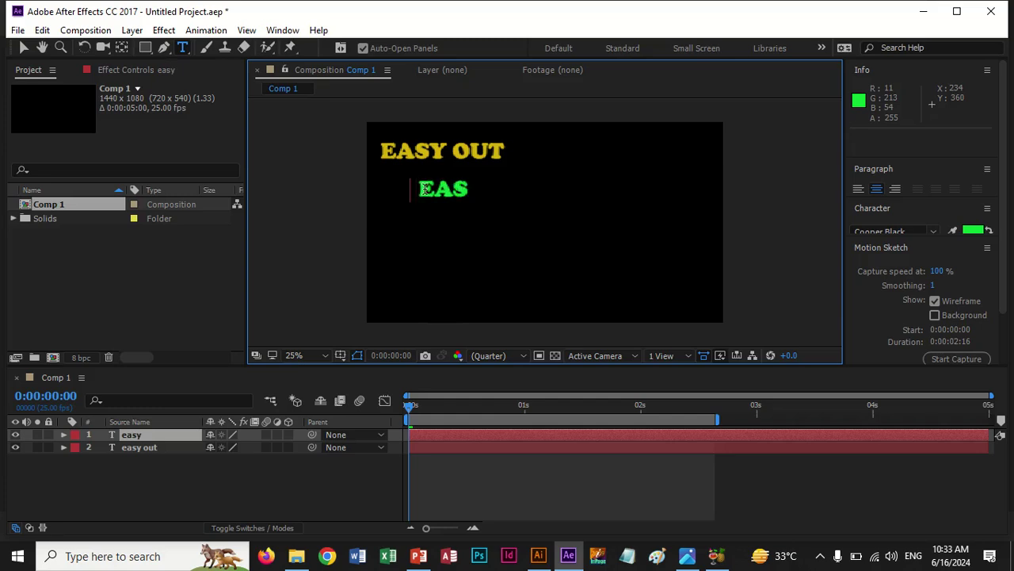
{"action": "type", "text": "Y IN"}
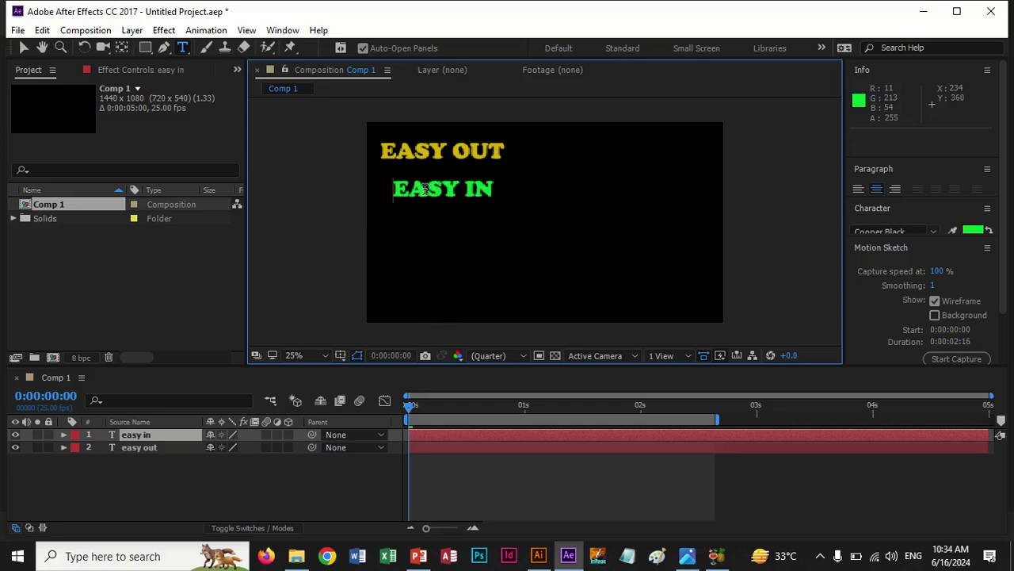
{"action": "left_click", "coordinate": [22, 47]}
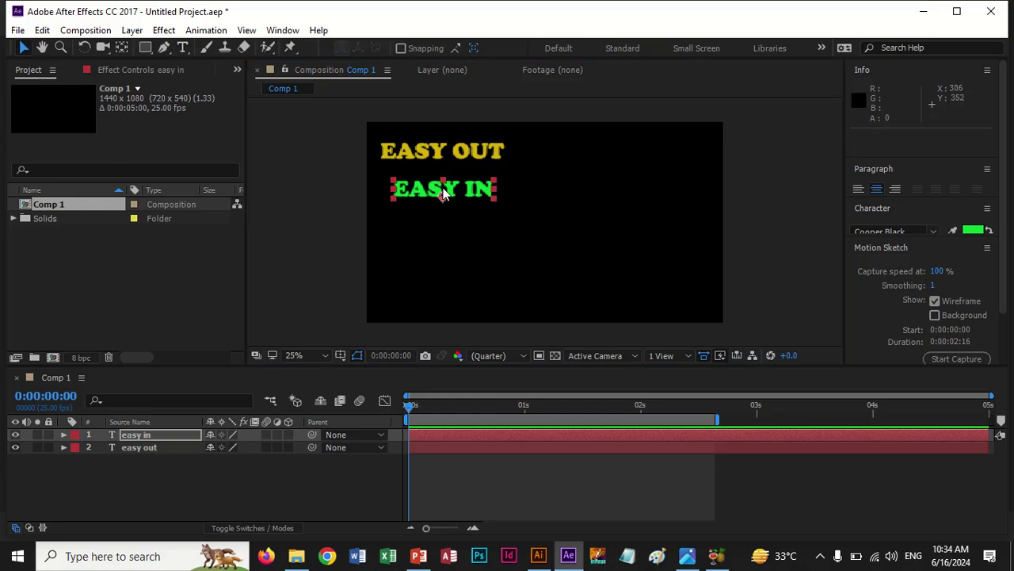
{"action": "left_click_drag", "start_coordinate": [444, 194], "coordinate": [429, 191]}
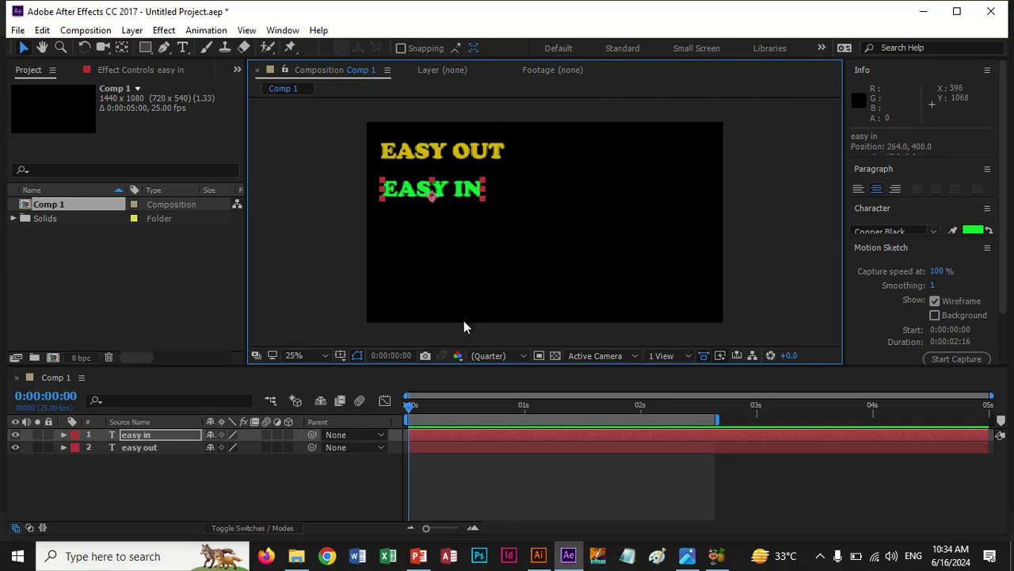
Step: Duplicate the "easy in" text layer and move the copy straight down below the original to 264, 600
{"action": "left_click", "coordinate": [155, 434]}
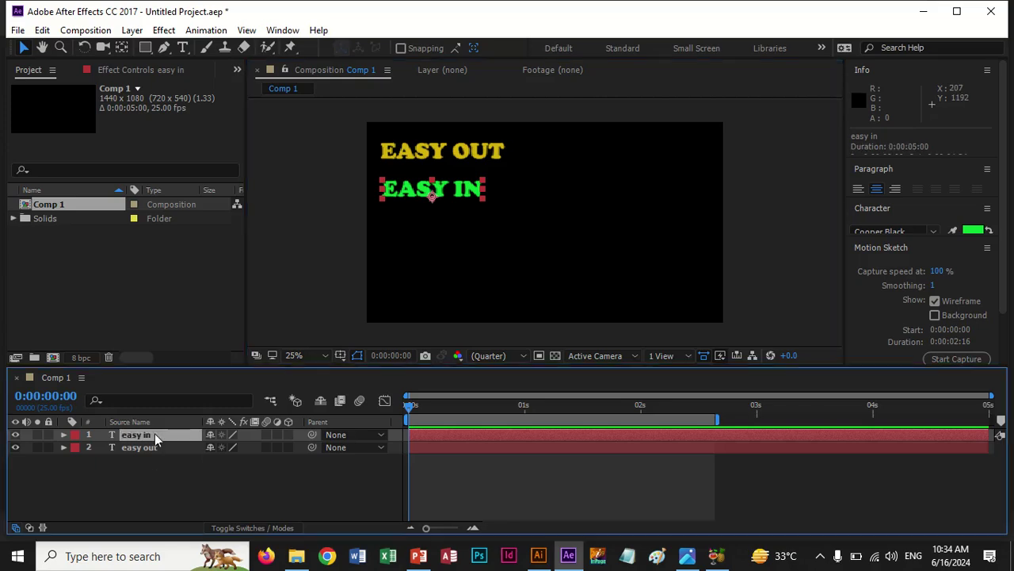
{"action": "key", "text": "ctrl+d"}
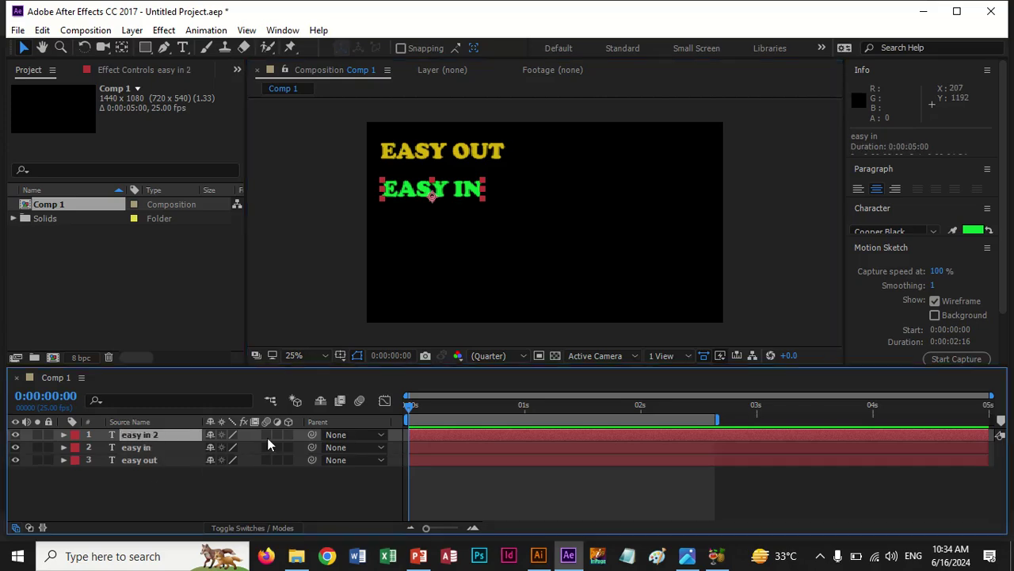
{"action": "key", "text": "shift+Down"}
{"action": "key", "text": "shift+Down"}
{"action": "key", "text": "shift+Down"}
{"action": "key", "text": "shift+Down"}
{"action": "key", "text": "shift+Down"}
{"action": "key", "text": "shift+Down"}
{"action": "key", "text": "shift+Down"}
{"action": "key", "text": "shift+Down"}
{"action": "key", "text": "shift+Down"}
{"action": "key", "text": "shift+Down"}
{"action": "key", "text": "shift+Down"}
{"action": "key", "text": "shift+Down"}
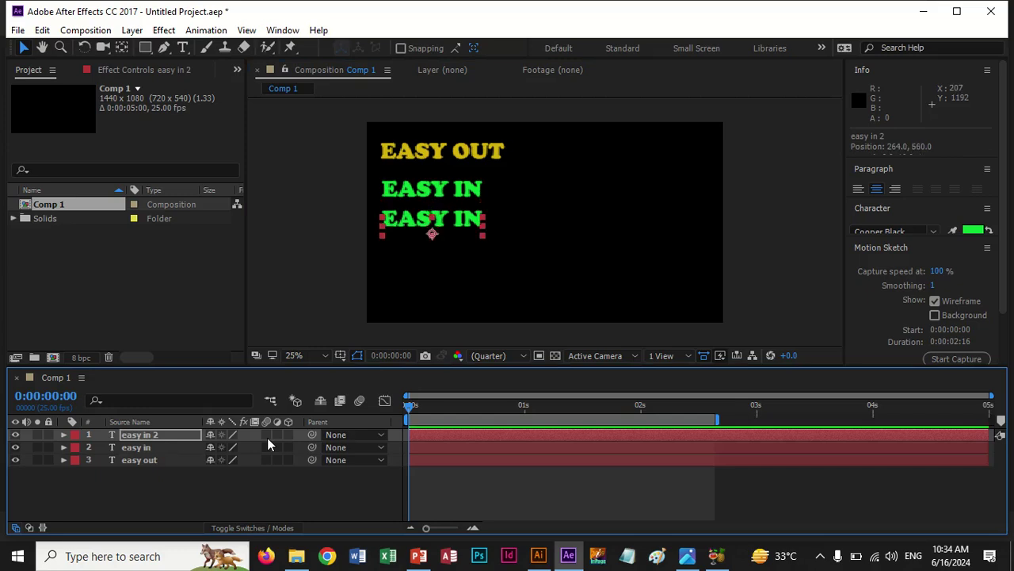
{"action": "key", "text": "shift+Down"}
{"action": "key", "text": "shift+Down"}
{"action": "key", "text": "shift+Down"}
{"action": "key", "text": "shift+Down"}
{"action": "key", "text": "shift+Down"}
{"action": "key", "text": "shift+Down"}
{"action": "key", "text": "shift+Down"}
{"action": "key", "text": "shift+Down"}
{"action": "key", "text": "shift+Up"}
{"action": "key", "text": "shift+Up"}
{"action": "key", "text": "shift+Up"}
{"action": "key", "text": "shift+Up"}
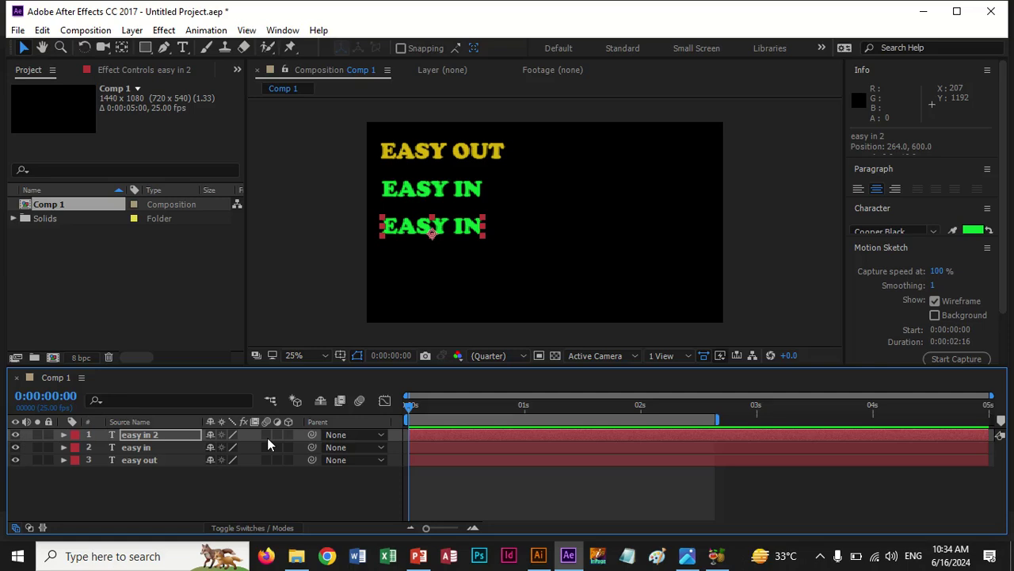
Step: Change the lowest text copy's fill colour to red, about RGB 213, 11, 16
{"action": "left_click", "coordinate": [975, 229]}
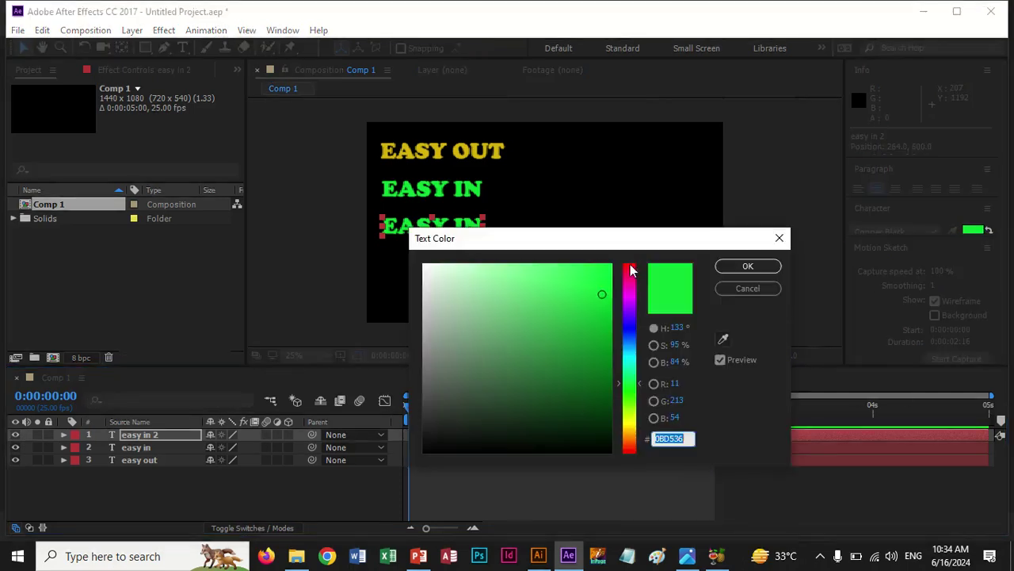
{"action": "left_click", "coordinate": [629, 265]}
{"action": "left_click", "coordinate": [753, 269]}
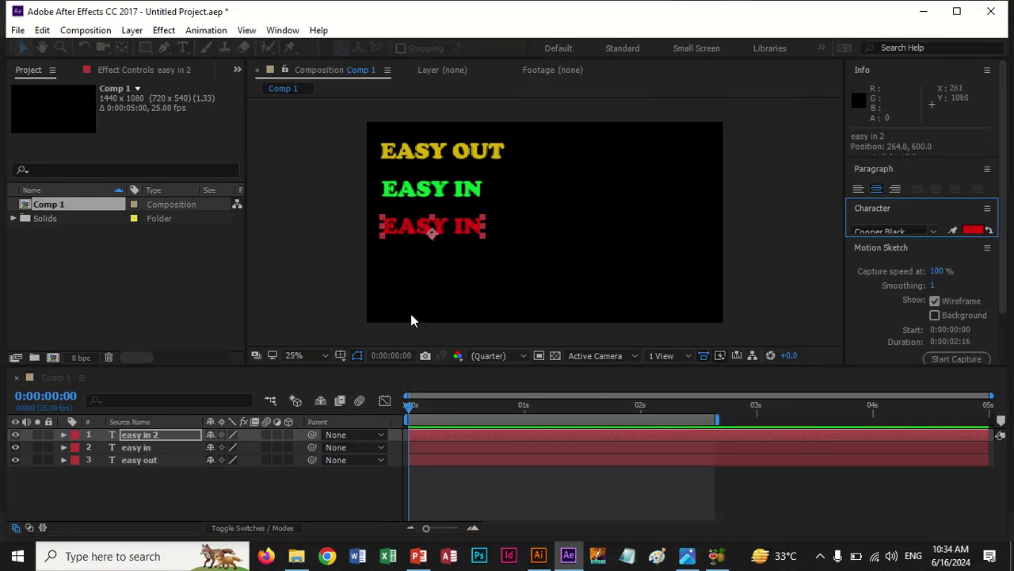
Step: Change the red text to "easy ease" and move it to about 339, 600, lining its start up with the texts above
{"action": "double_click", "coordinate": [442, 229]}
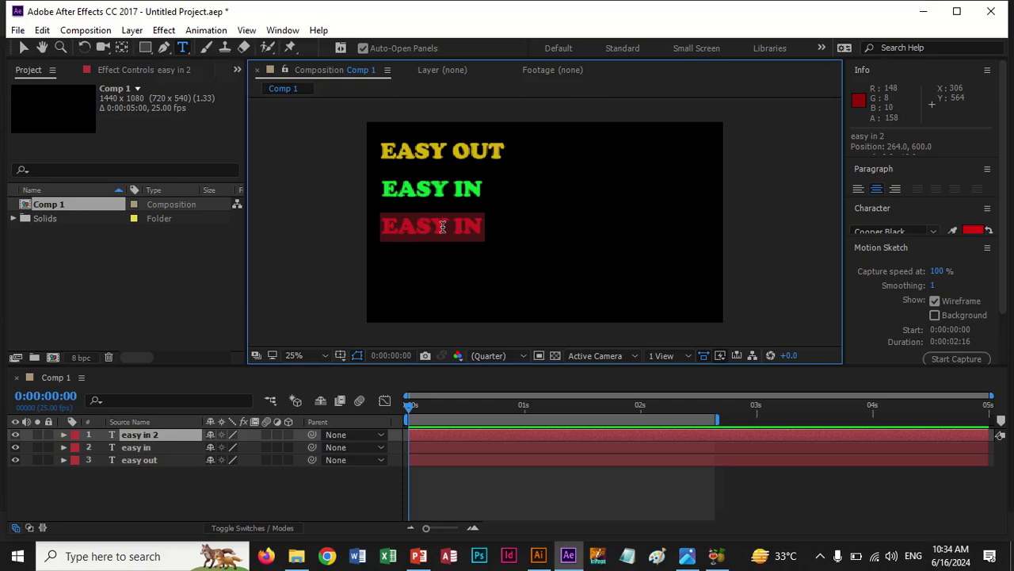
{"action": "type", "text": "easy"}
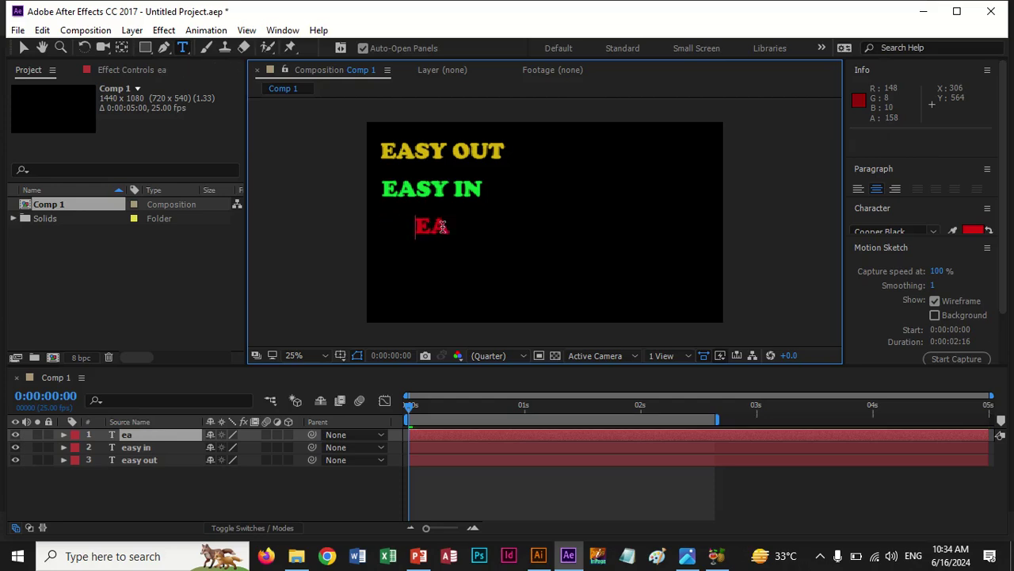
{"action": "type", "text": " ease"}
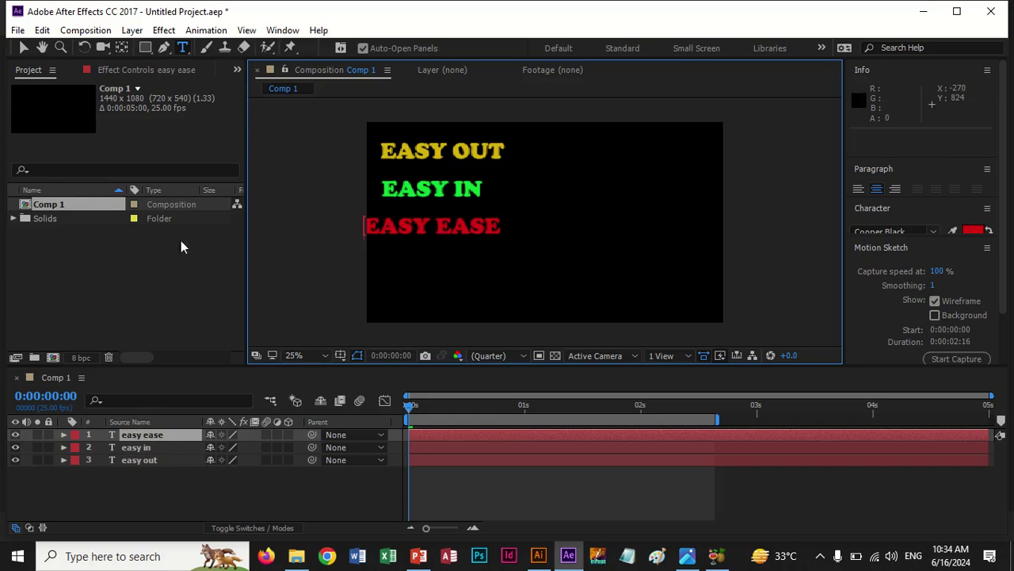
{"action": "left_click", "coordinate": [23, 48]}
{"action": "left_click", "coordinate": [291, 158]}
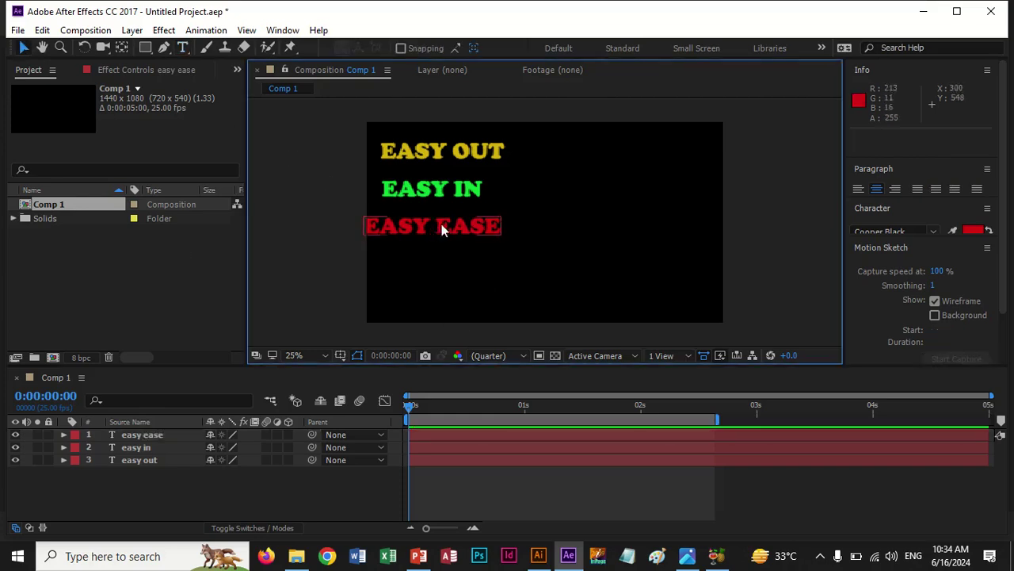
{"action": "left_click_drag", "start_coordinate": [431, 227], "coordinate": [450, 229]}
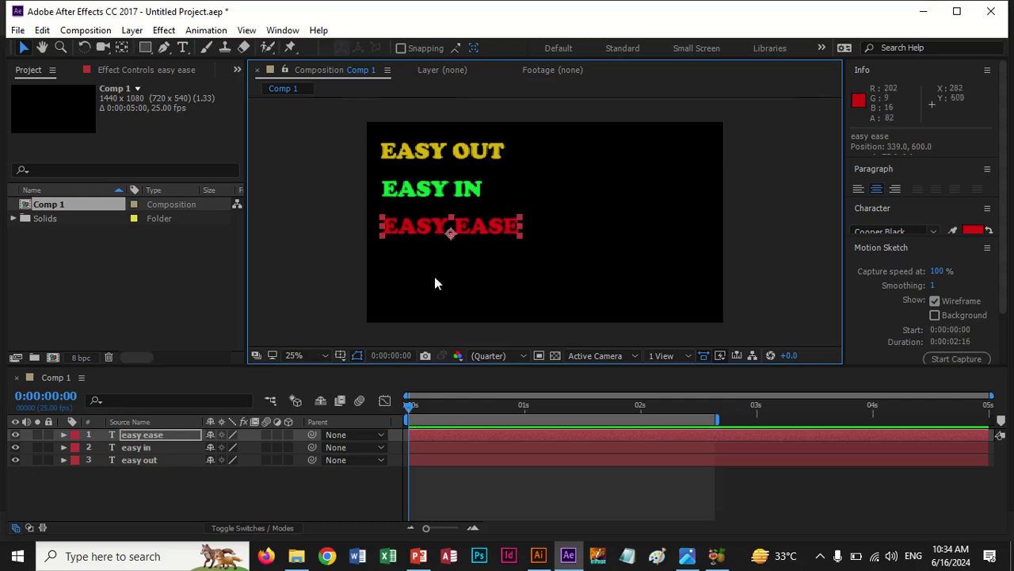
Step: Reveal Position on all three text layers and set a Position keyframe for each at 0:00:00:00
{"action": "key", "text": "p"}
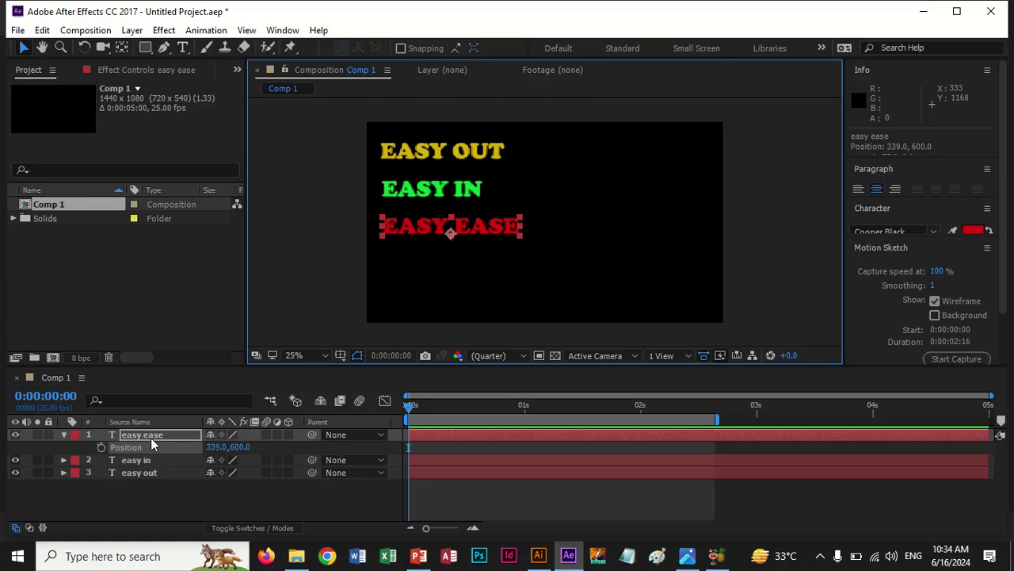
{"action": "key", "text": "p"}
{"action": "left_click", "coordinate": [148, 461], "text": "shift"}
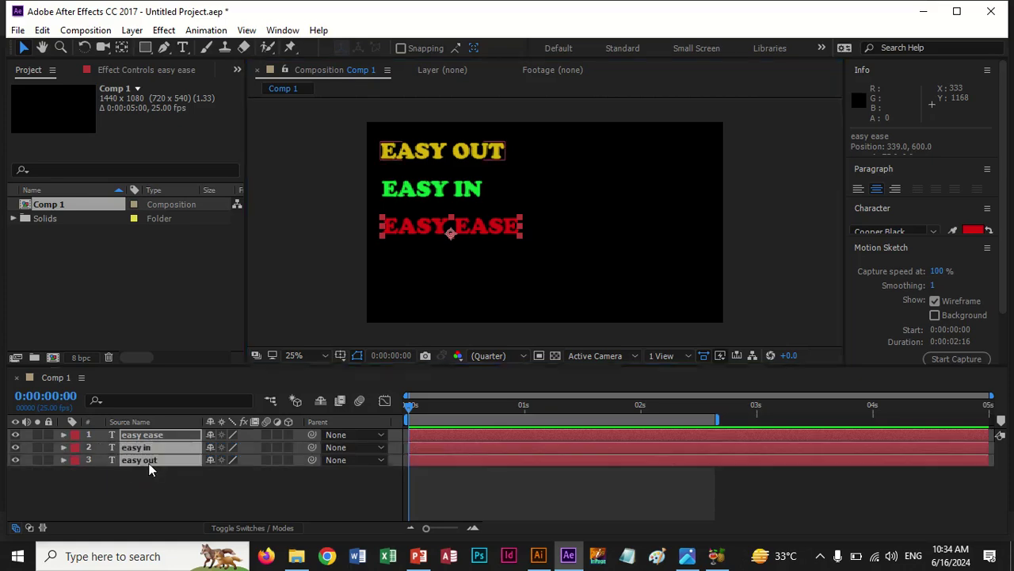
{"action": "key", "text": "p"}
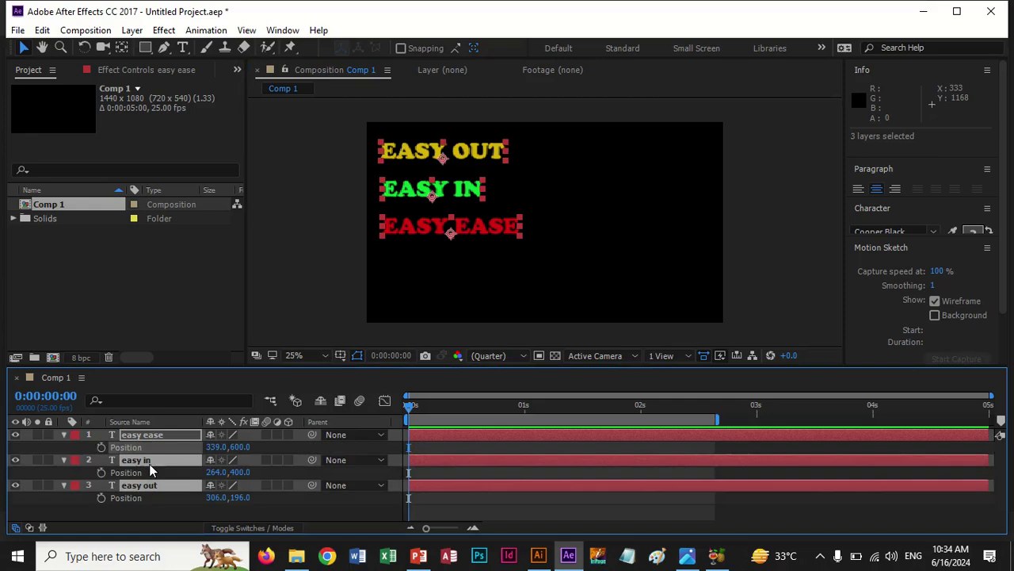
{"action": "left_click", "coordinate": [102, 447]}
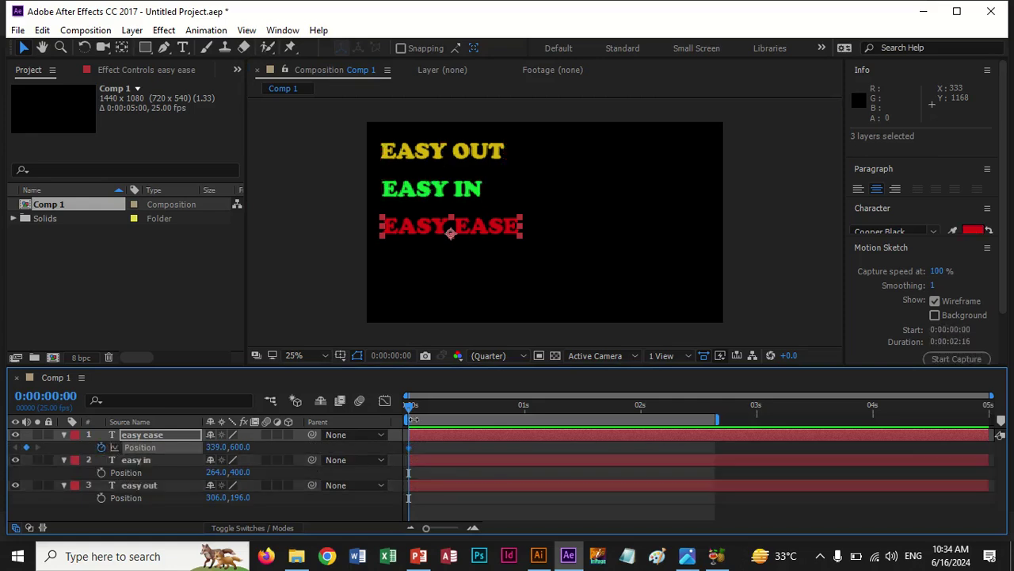
{"action": "left_click", "coordinate": [139, 460], "text": "ctrl"}
{"action": "left_click", "coordinate": [157, 485], "text": "ctrl"}
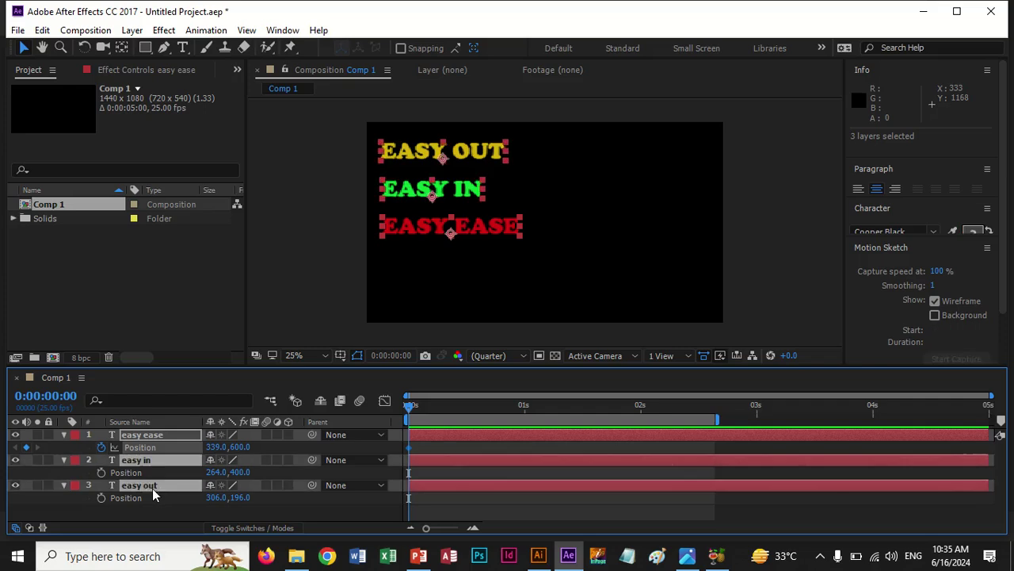
{"action": "left_click", "coordinate": [102, 448]}
{"action": "left_click", "coordinate": [102, 447]}
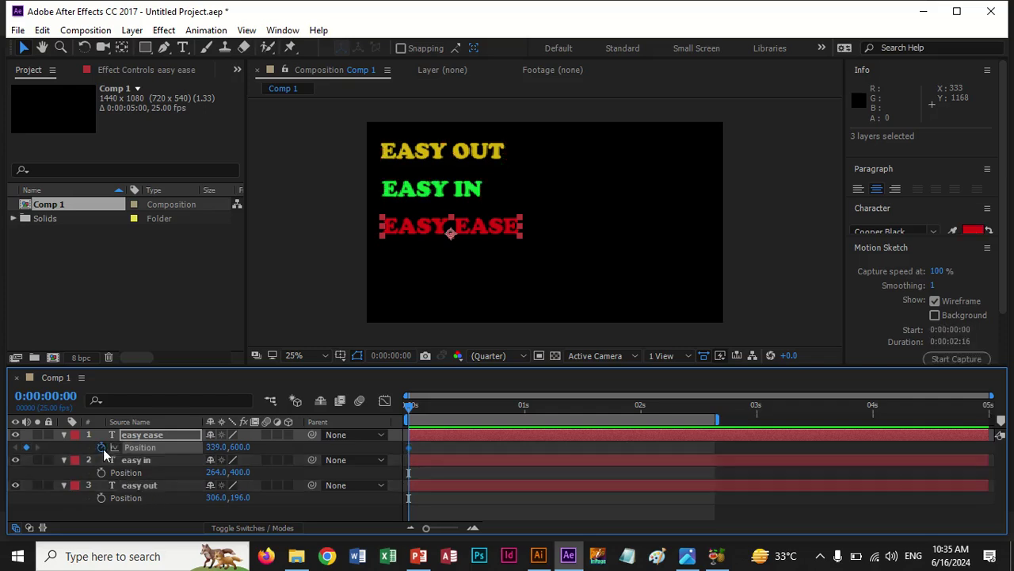
{"action": "left_click", "coordinate": [101, 472]}
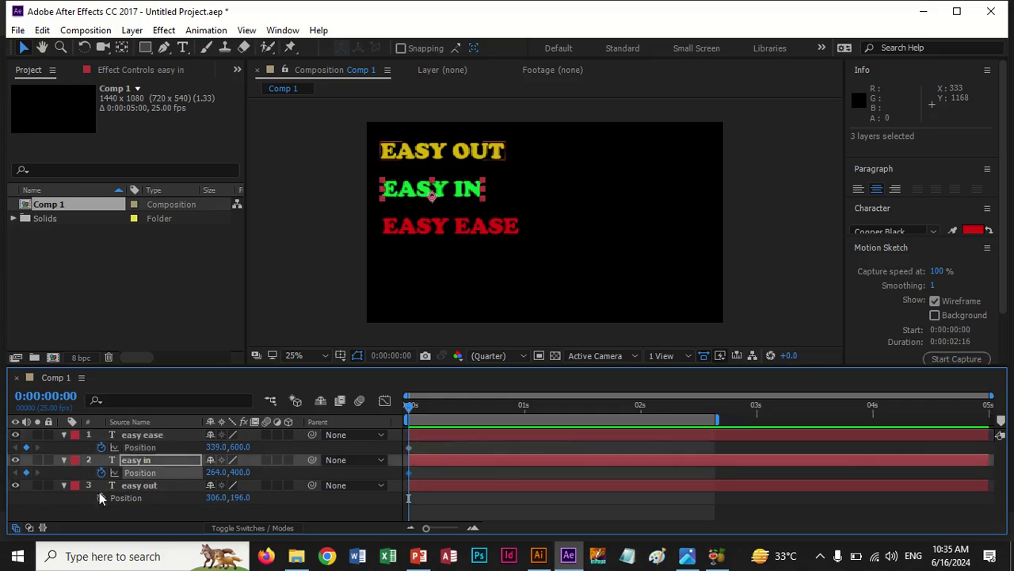
{"action": "left_click", "coordinate": [101, 497]}
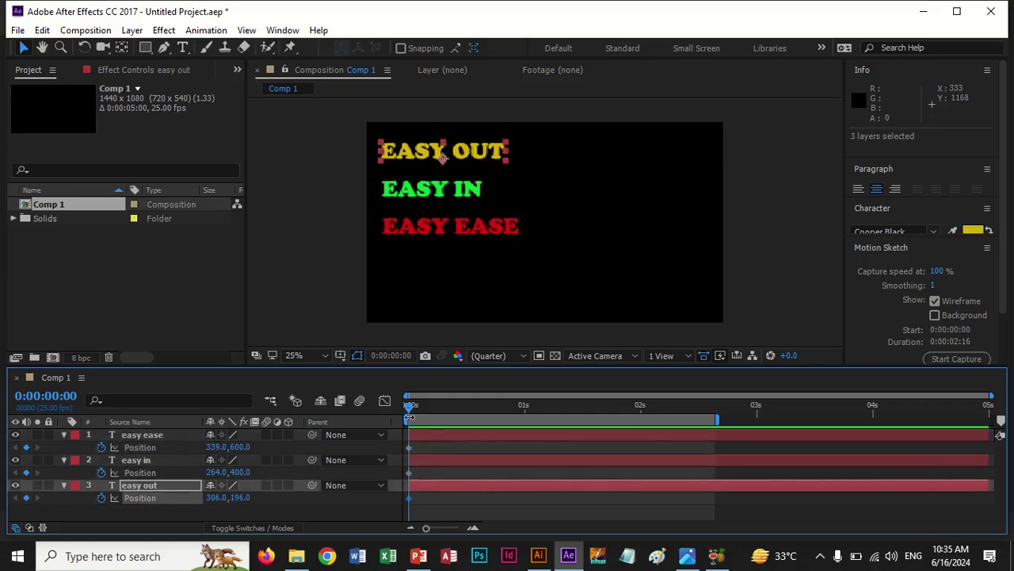
Step: At 0:00:01:16, move all three text layers together about 804 px right, with "easy in" at about 1068, 396, to keyframe their end positions
{"action": "left_click_drag", "start_coordinate": [409, 405], "coordinate": [442, 406]}
{"action": "left_click_drag", "start_coordinate": [511, 411], "coordinate": [600, 417]}
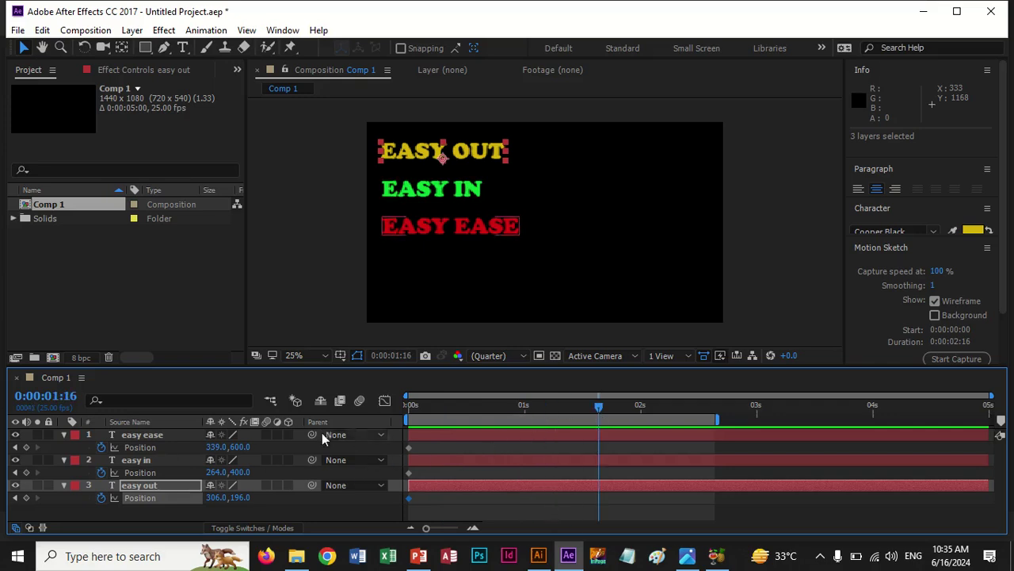
{"action": "left_click", "coordinate": [170, 435]}
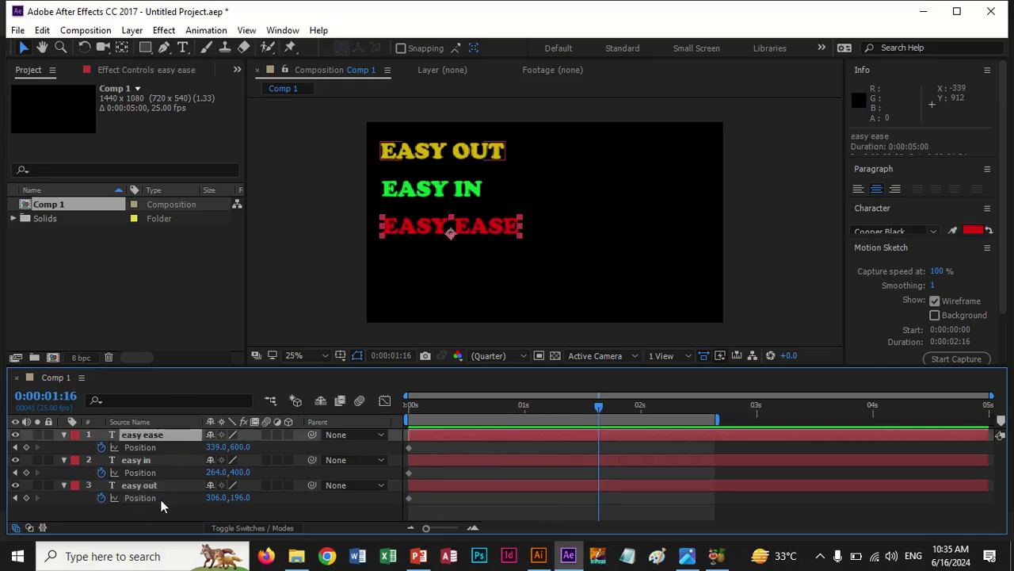
{"action": "left_click", "coordinate": [165, 487], "text": "shift"}
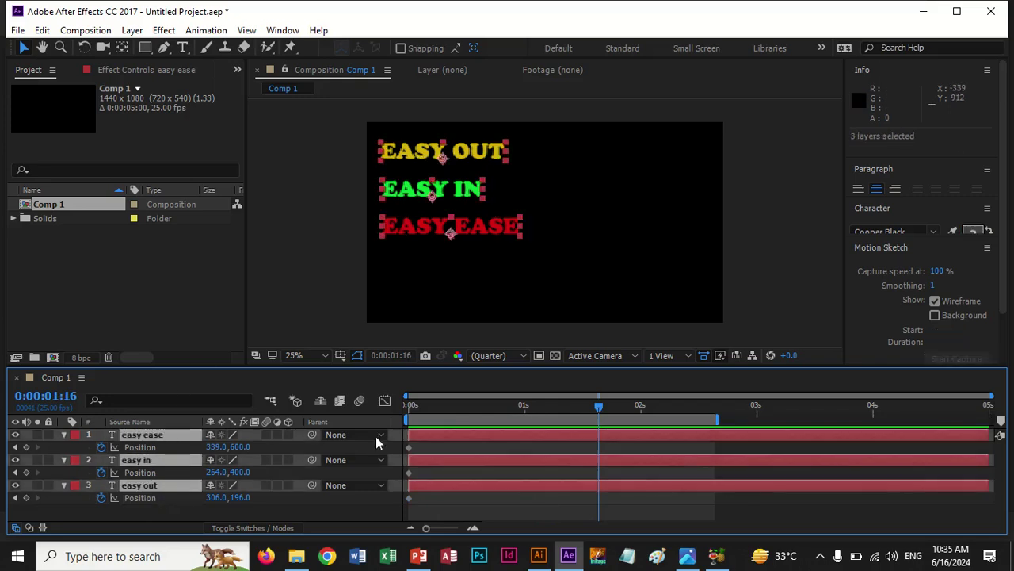
{"action": "left_click", "coordinate": [441, 195]}
{"action": "left_click_drag", "start_coordinate": [441, 194], "coordinate": [640, 192]}
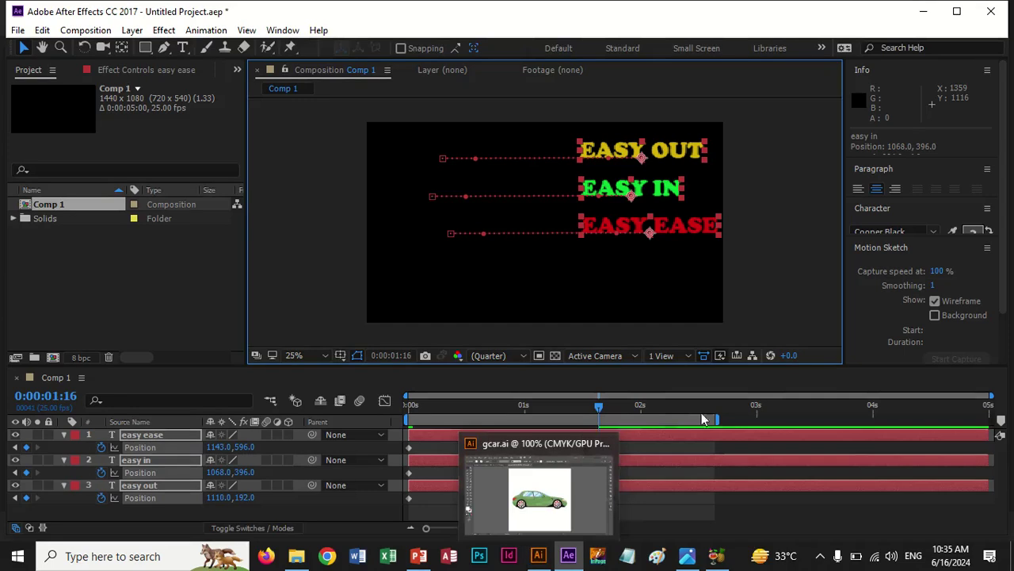
{"action": "left_click_drag", "start_coordinate": [599, 406], "coordinate": [611, 410]}
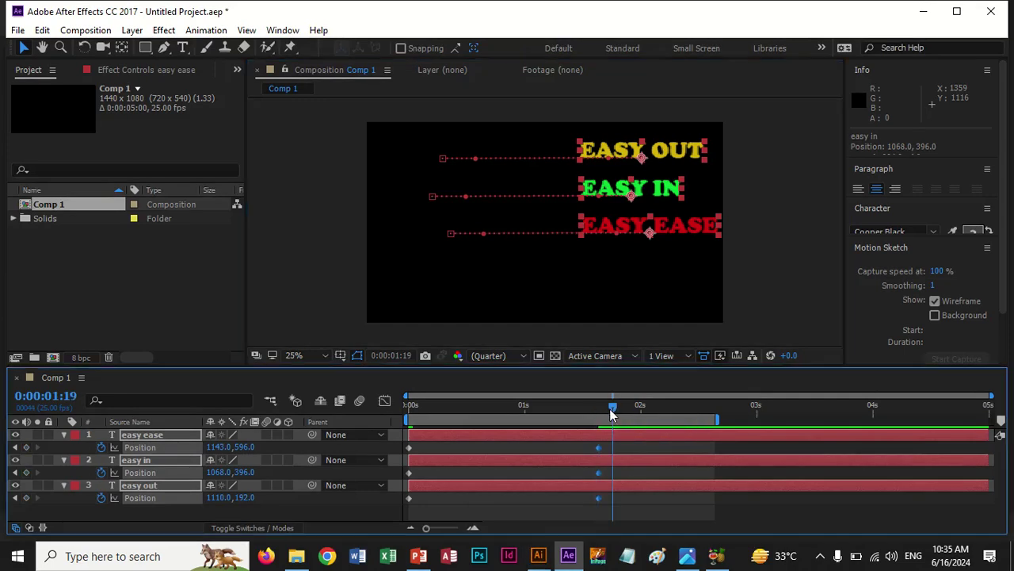
Step: End the work area at 0:00:01:19, preview the three moving texts, and return to 0:00:00:00
{"action": "key", "text": "n"}
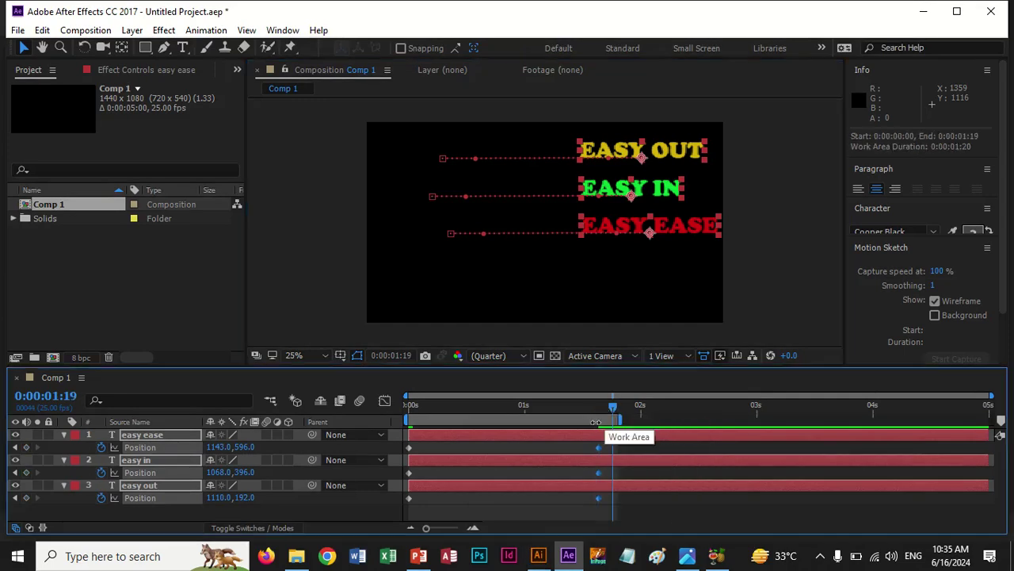
{"action": "key", "text": "space"}
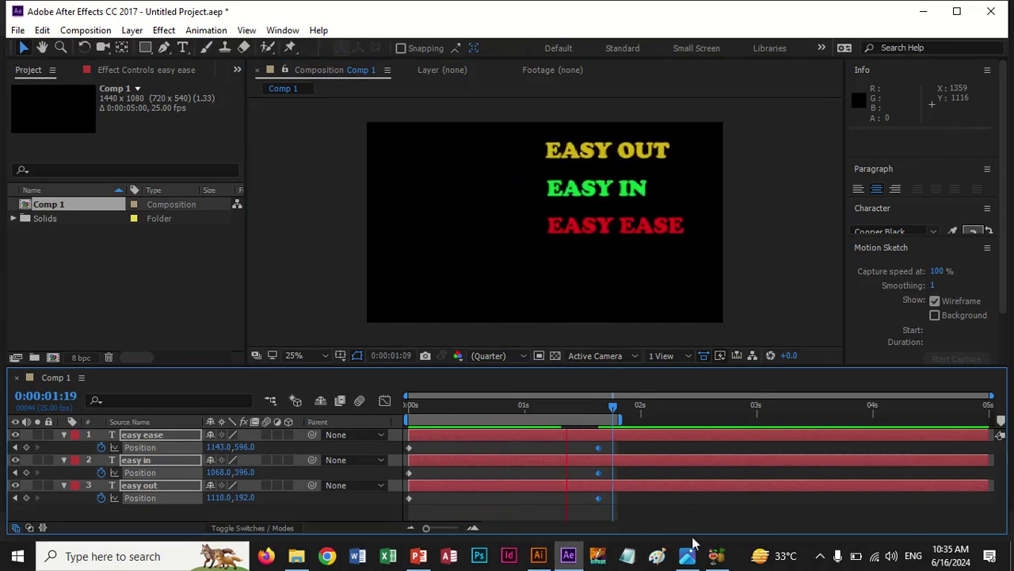
{"action": "key", "text": "space"}
{"action": "left_click_drag", "start_coordinate": [577, 403], "coordinate": [374, 416]}
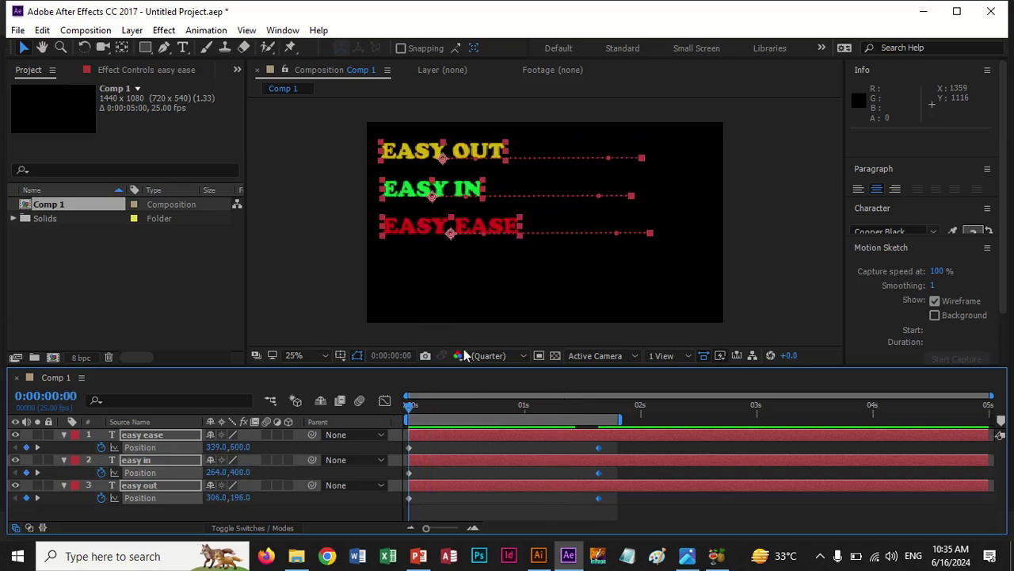
Step: Apply Easy Ease to both Position keyframes of the "easy ease" layer
{"action": "left_click", "coordinate": [421, 154]}
{"action": "left_click", "coordinate": [420, 154]}
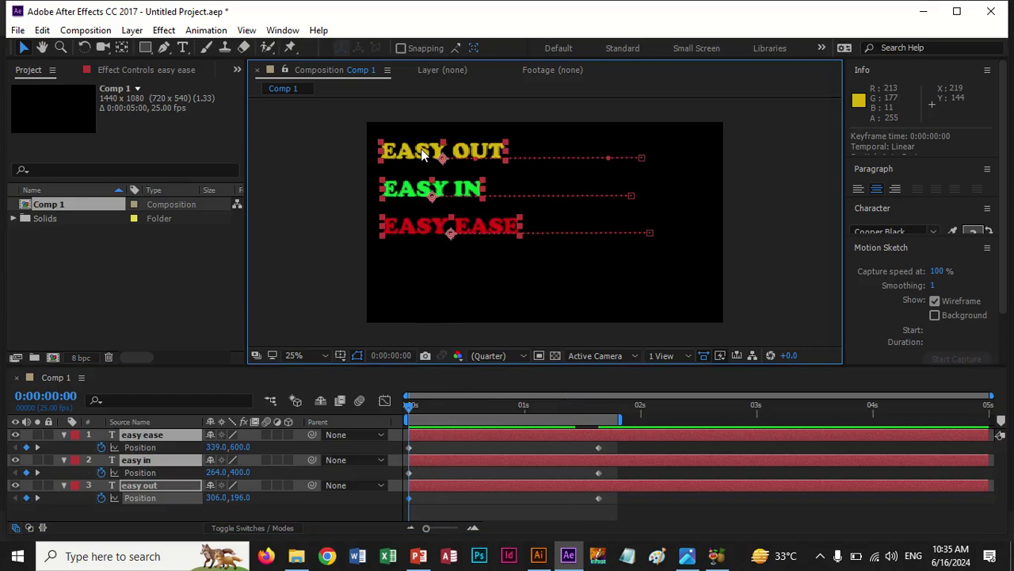
{"action": "left_click", "coordinate": [156, 437]}
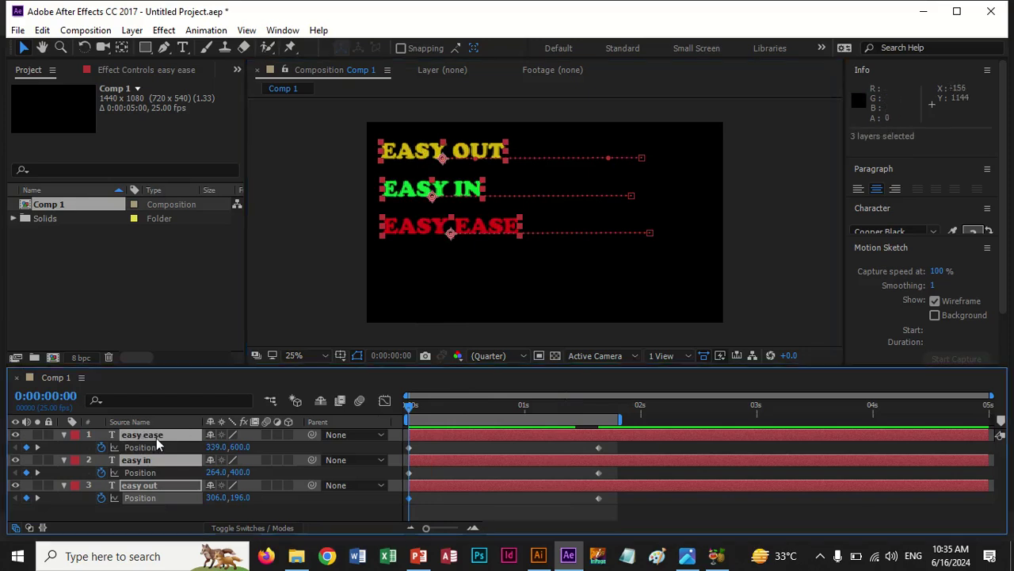
{"action": "left_click", "coordinate": [599, 447]}
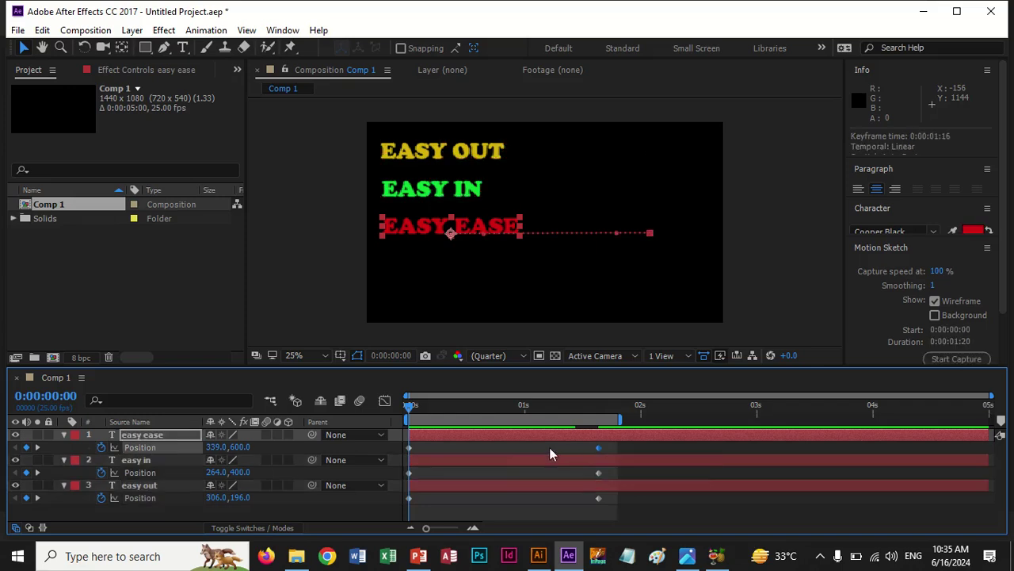
{"action": "left_click", "coordinate": [409, 447], "text": "shift"}
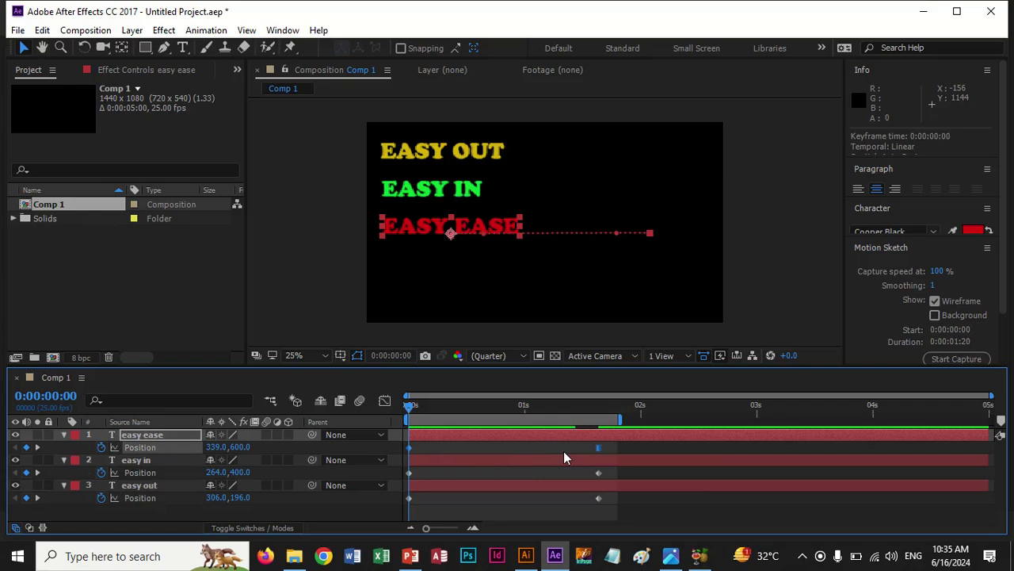
{"action": "key", "text": "F9"}
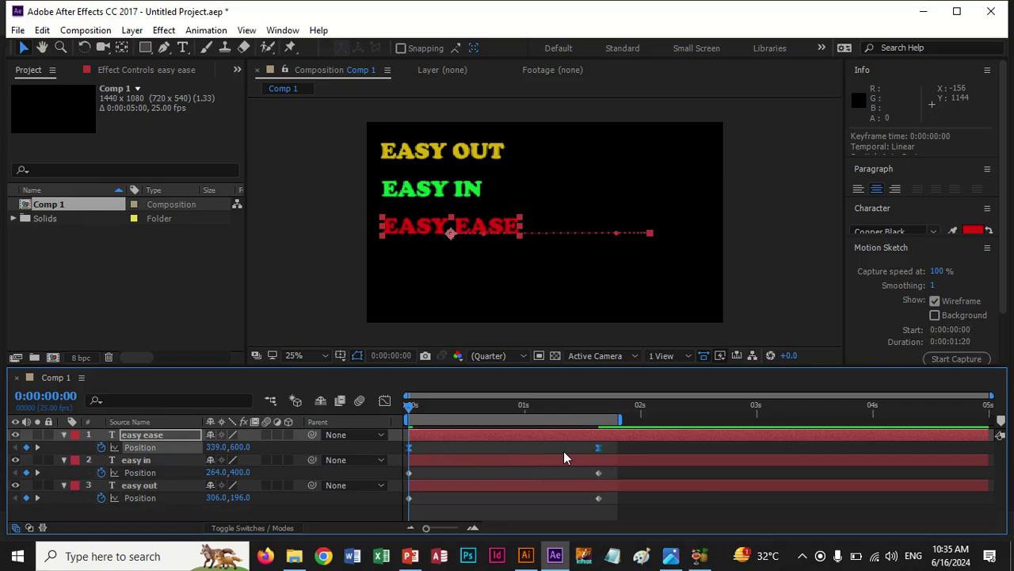
Step: Apply Easy Ease In to the first Position keyframe of the "easy in" layer
{"action": "left_click", "coordinate": [410, 473]}
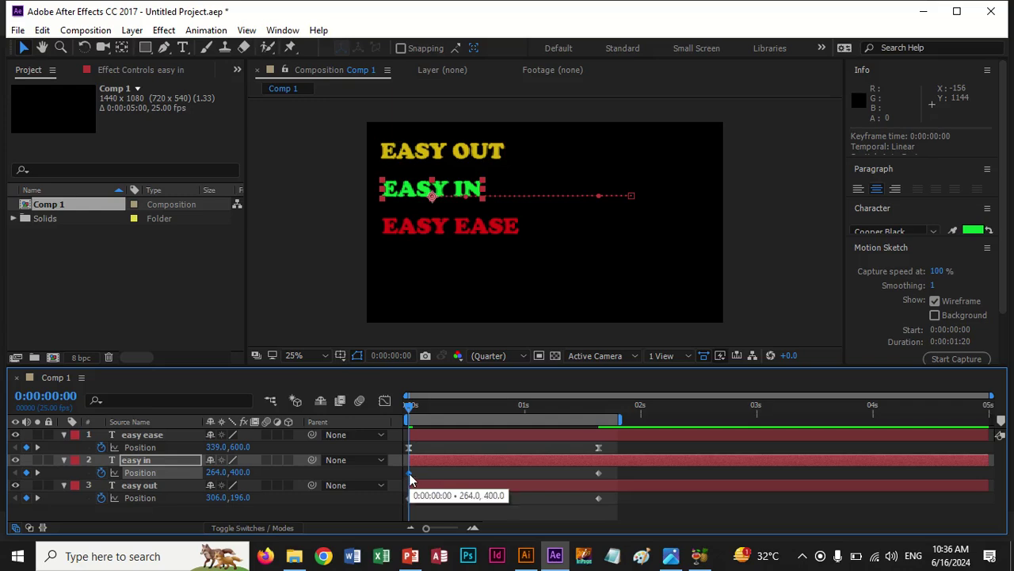
{"action": "right_click", "coordinate": [410, 477]}
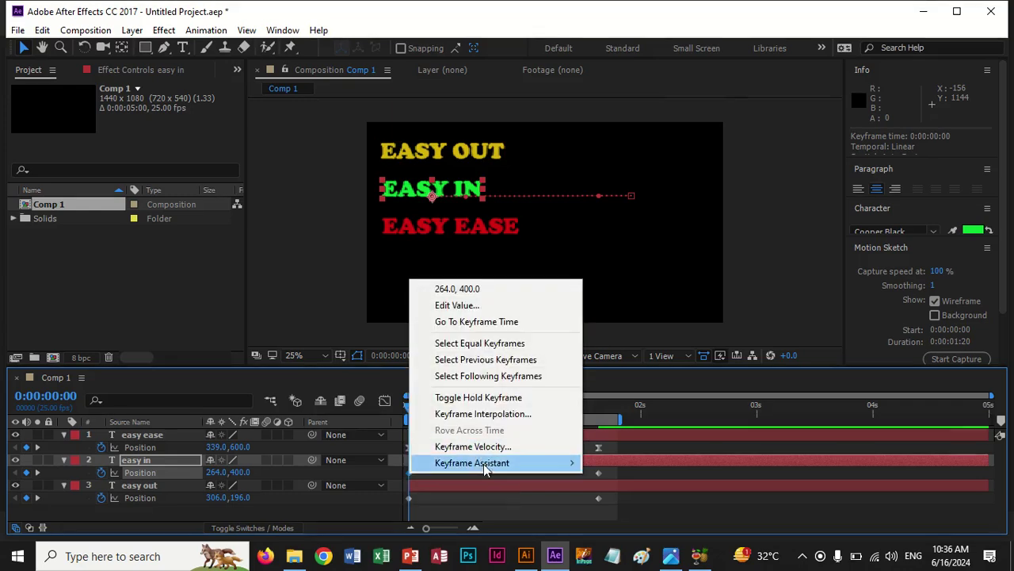
{"action": "mouse_move", "coordinate": [484, 463]}
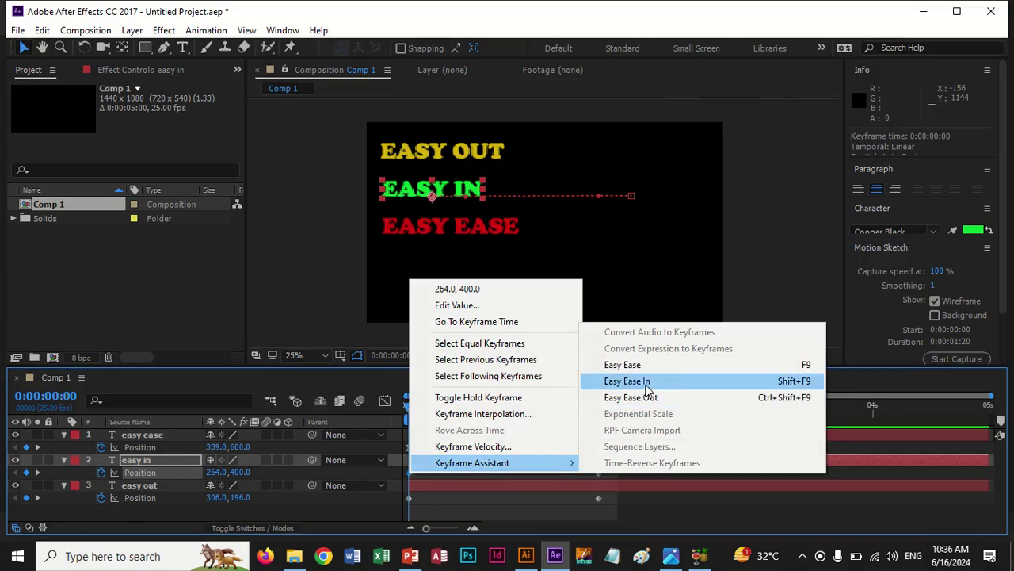
{"action": "left_click", "coordinate": [642, 382]}
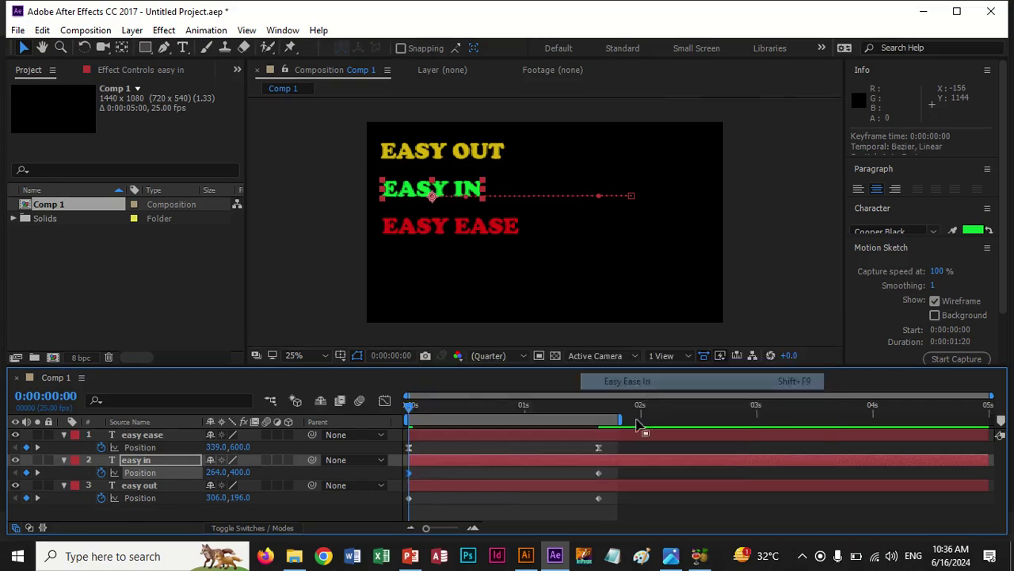
Step: Apply Easy Ease Out to the first Position keyframe of the "easy out" layer and preview the three easings
{"action": "left_click", "coordinate": [409, 499]}
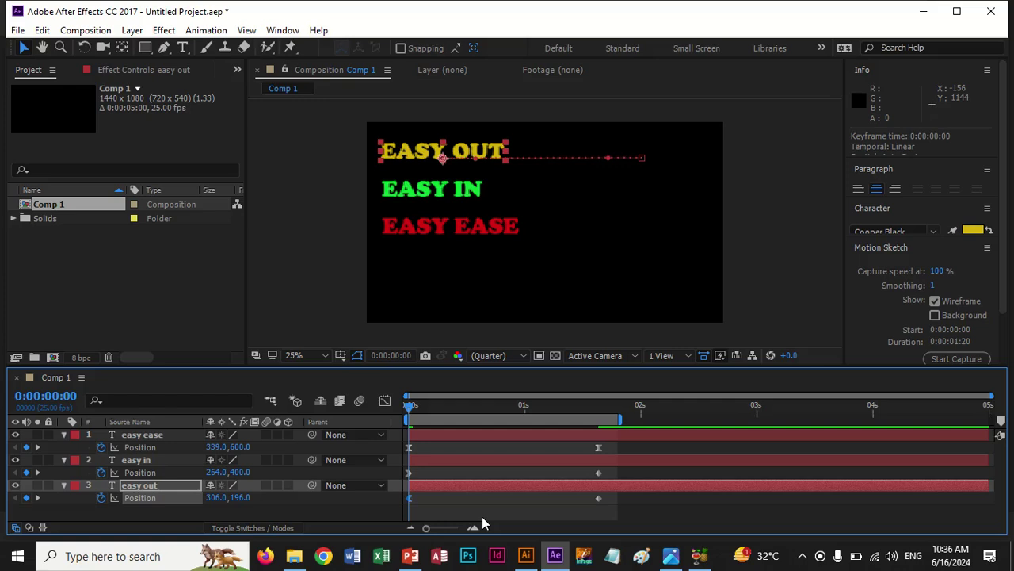
{"action": "key", "text": "space"}
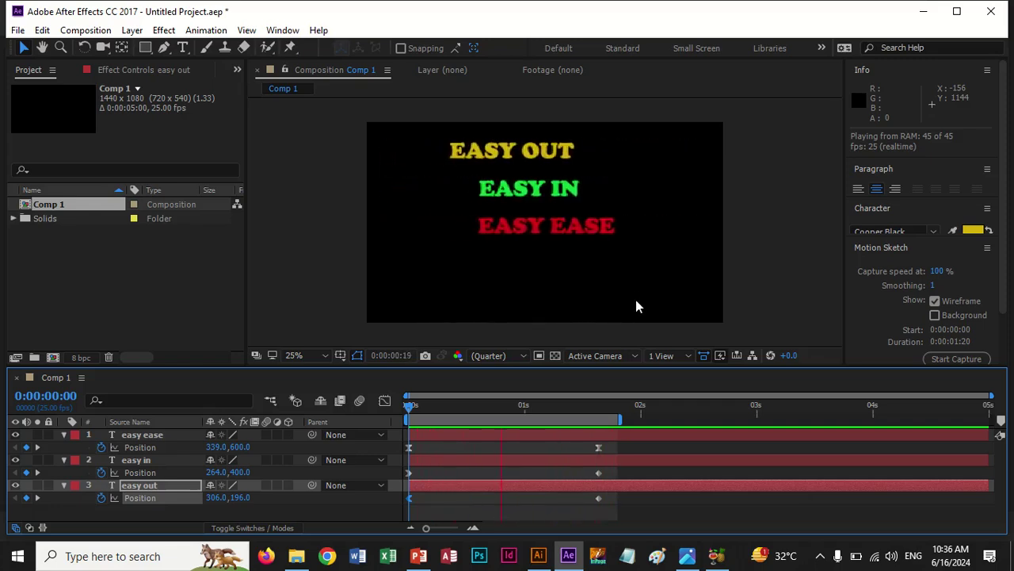
{"action": "key", "text": "space"}
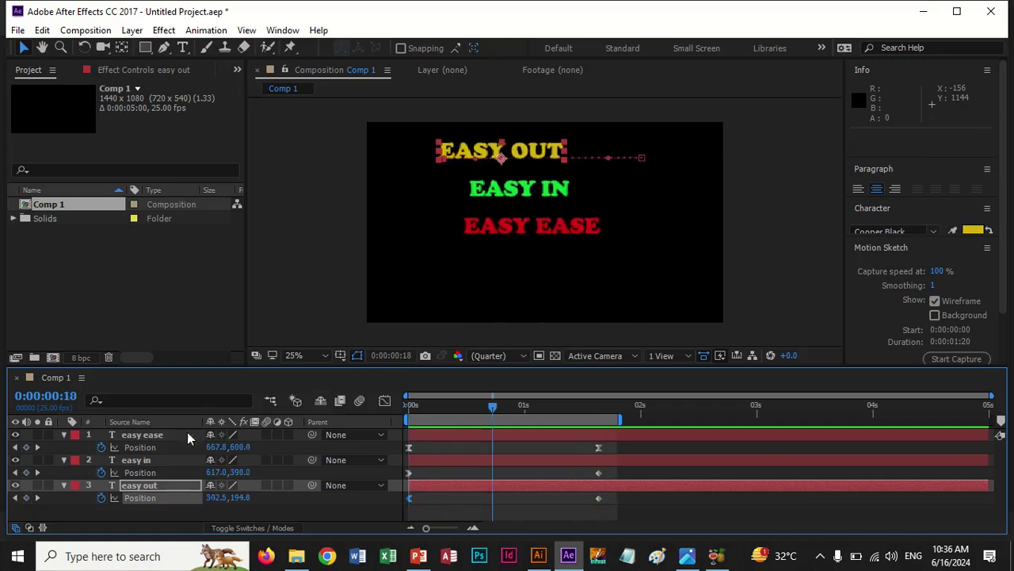
Step: Delete all three text layers from the composition
{"action": "left_click", "coordinate": [163, 434]}
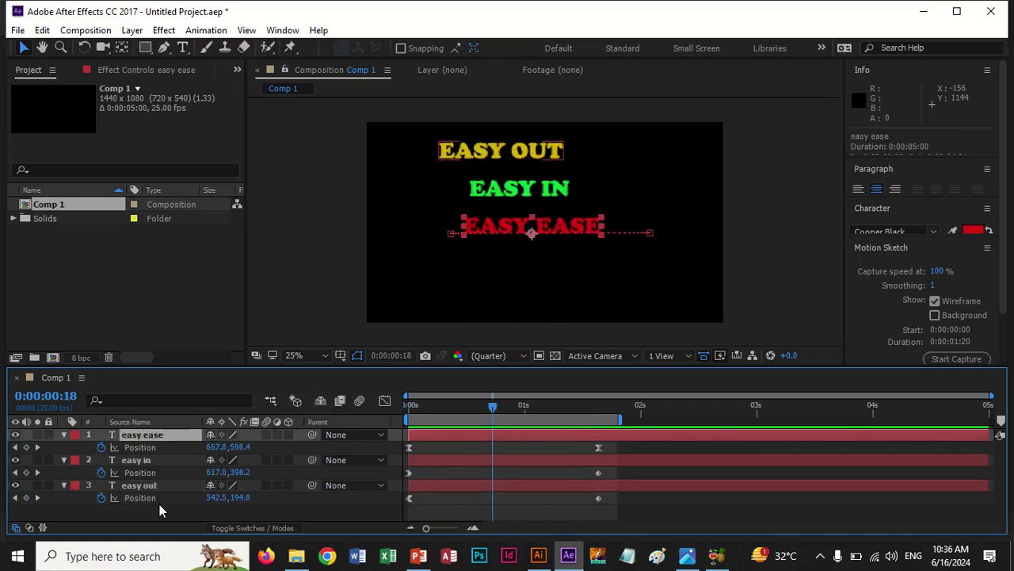
{"action": "left_click", "coordinate": [160, 485], "text": "shift"}
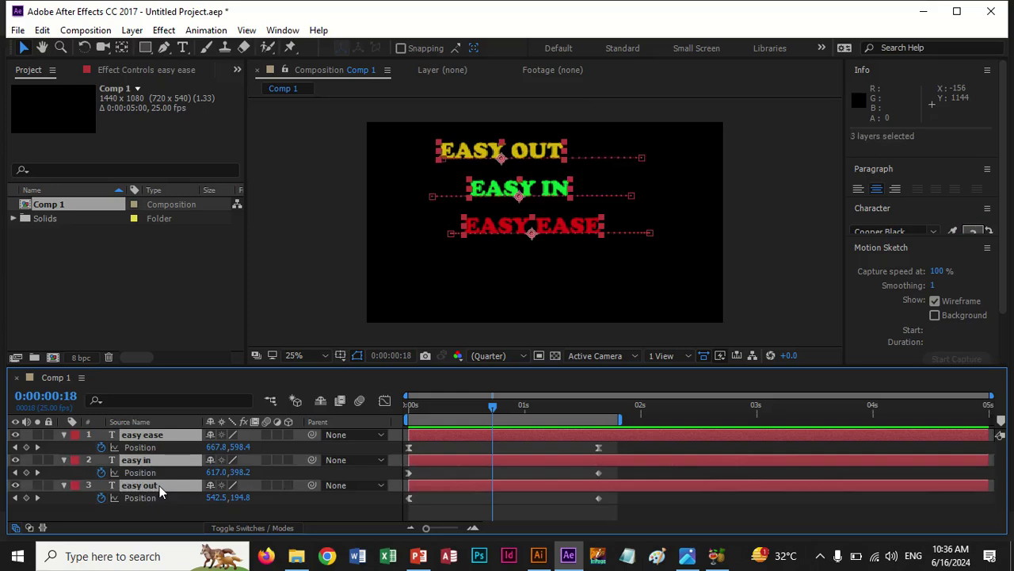
{"action": "key", "text": "Delete"}
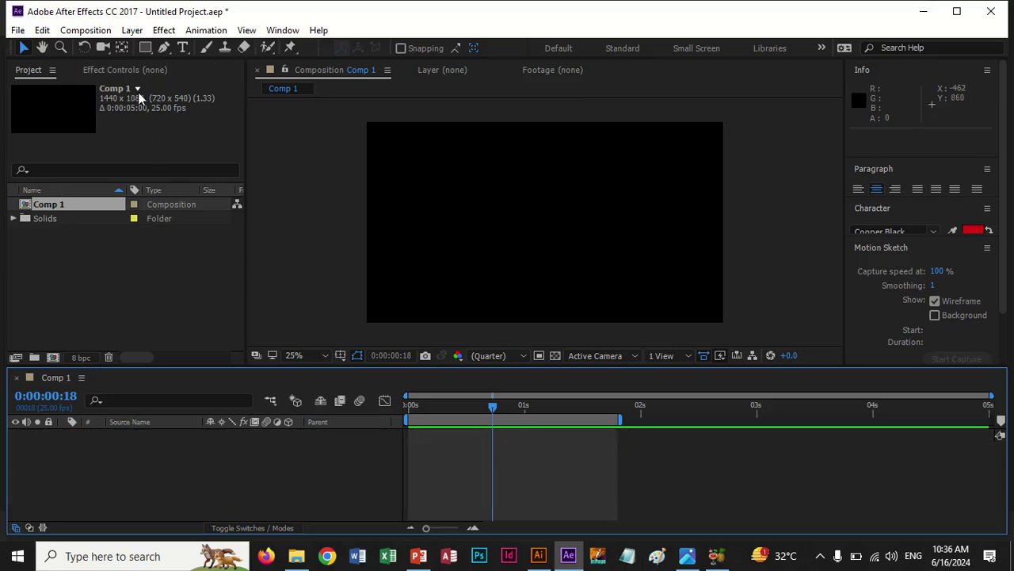
Step: Draw a tall green rectangle about 120 by 680 px right of centre, centre its anchor point, and return to 0:00:00:00
{"action": "left_click", "coordinate": [150, 50]}
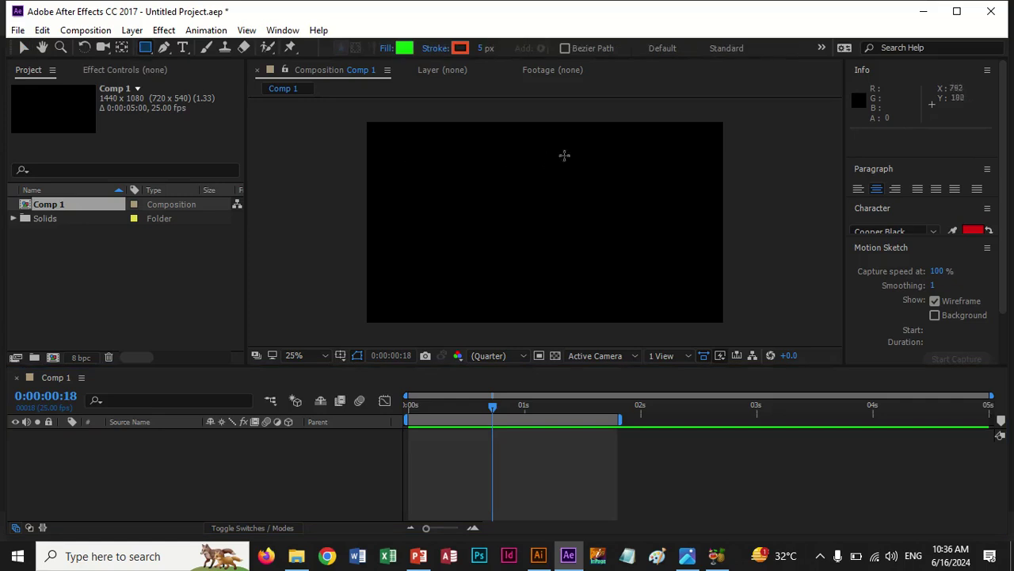
{"action": "left_click_drag", "start_coordinate": [578, 158], "coordinate": [603, 285]}
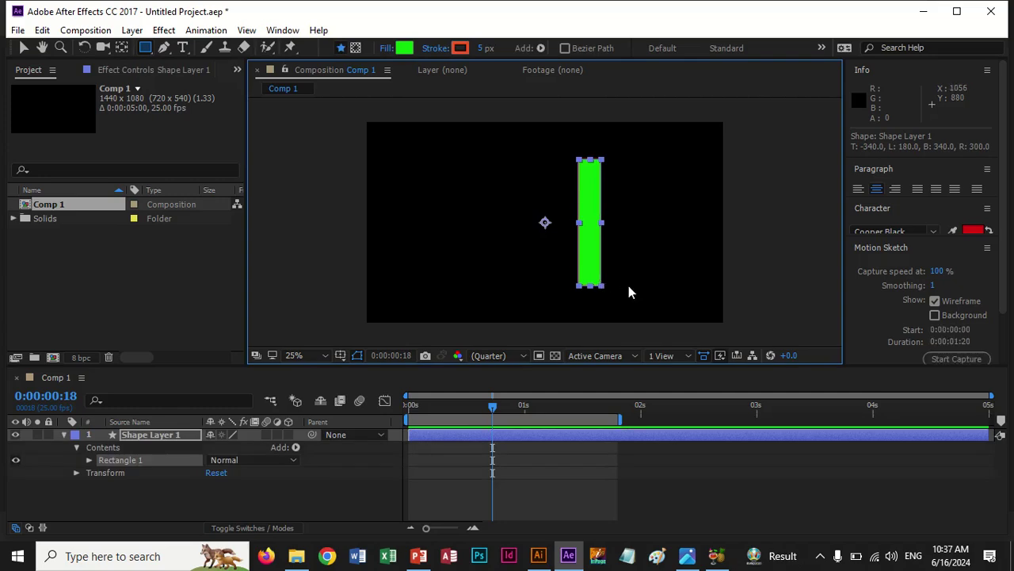
{"action": "key", "text": "ctrl+alt+Home"}
{"action": "left_click_drag", "start_coordinate": [494, 412], "coordinate": [409, 407]}
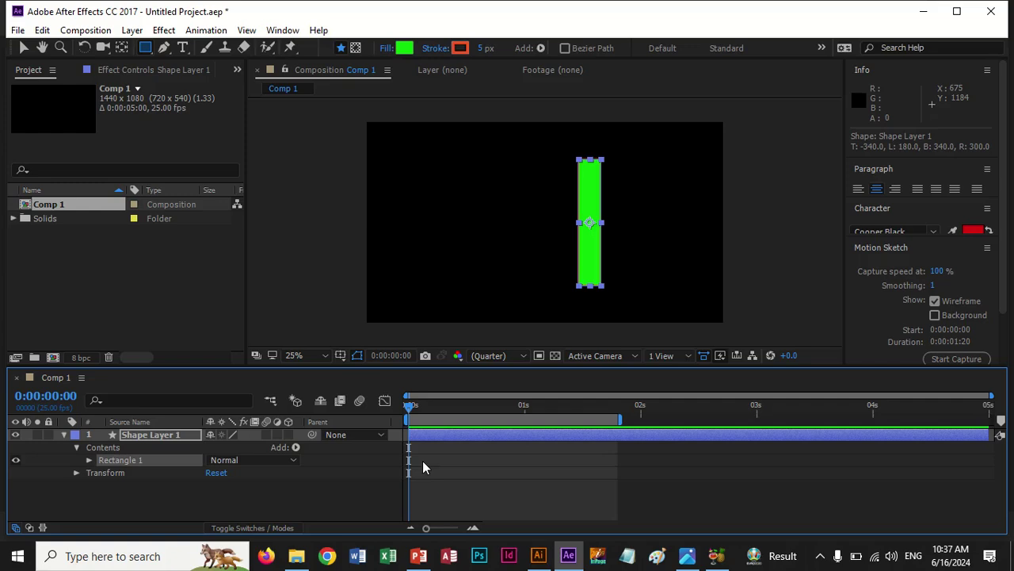
{"action": "key", "text": "p"}
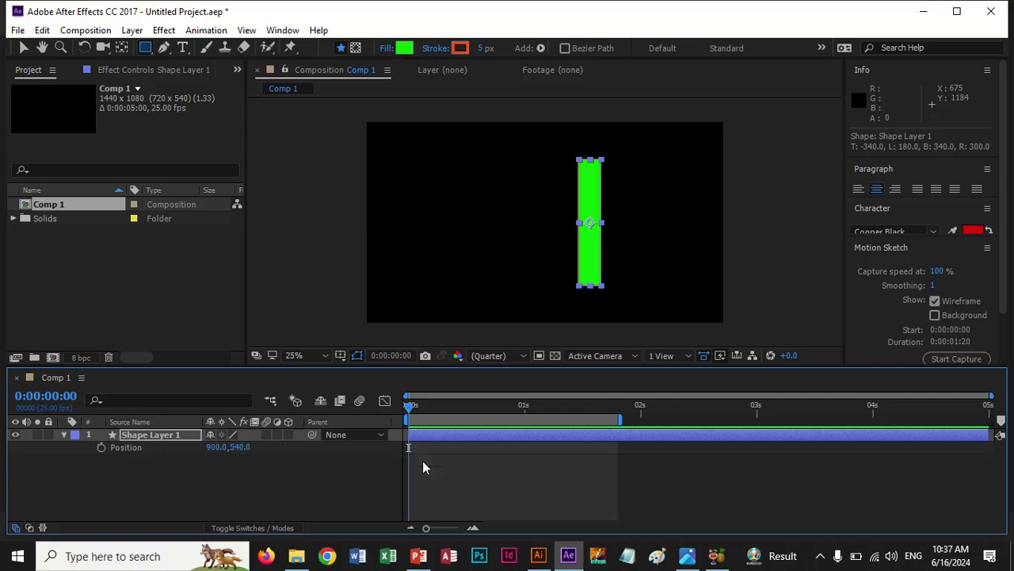
{"action": "left_click", "coordinate": [101, 447]}
{"action": "left_click_drag", "start_coordinate": [410, 406], "coordinate": [384, 412]}
{"action": "left_click", "coordinate": [101, 447]}
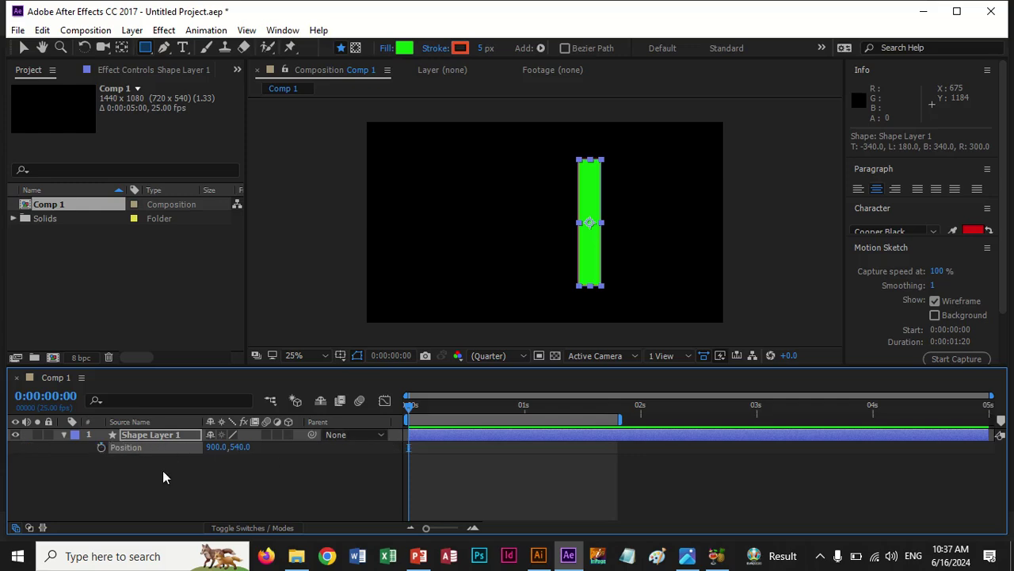
Step: Keyframe the rectangle's Rotation at 0:00:00:00, set it to 3 full turns at 0:00:01:19, and preview the spin
{"action": "key", "text": "r"}
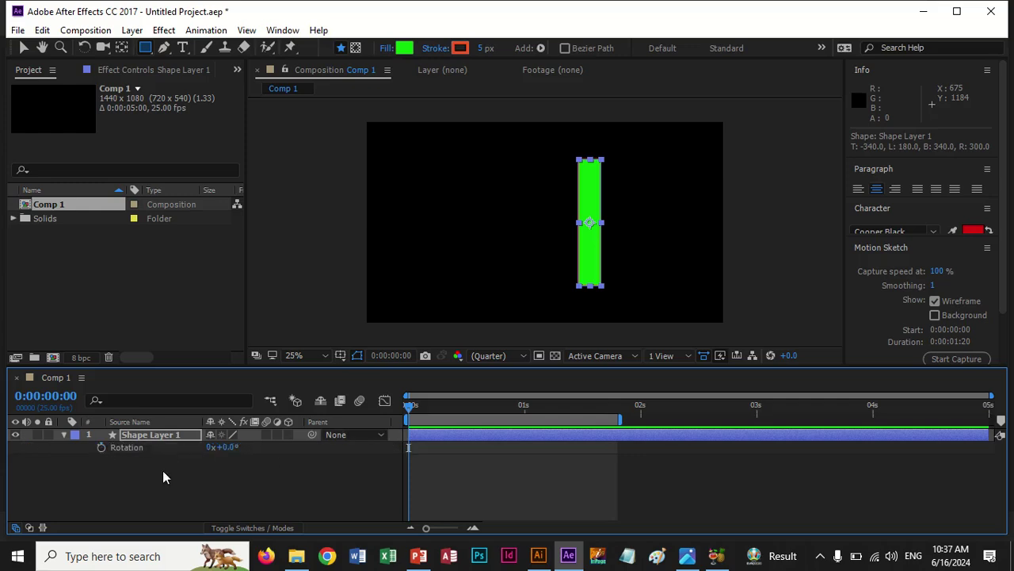
{"action": "left_click", "coordinate": [101, 447]}
{"action": "left_click_drag", "start_coordinate": [404, 409], "coordinate": [612, 432]}
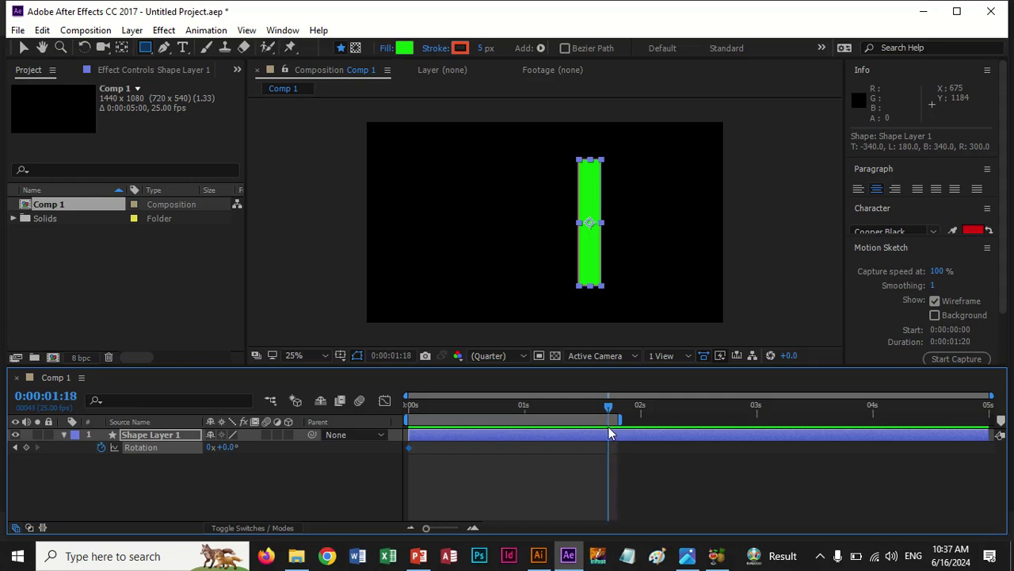
{"action": "left_click", "coordinate": [210, 447]}
{"action": "key", "text": "Return"}
{"action": "key", "text": "space"}
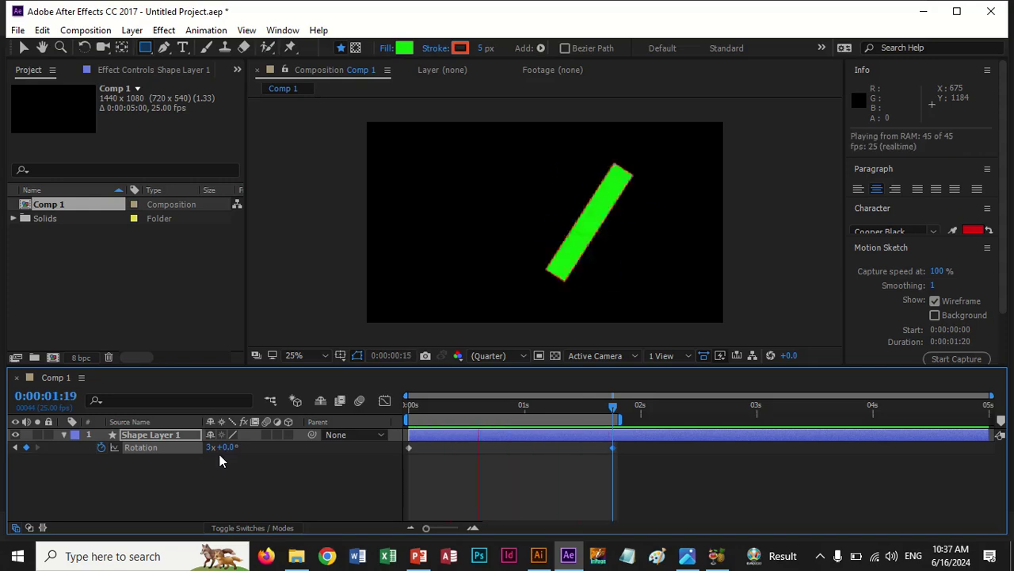
{"action": "key", "text": "space"}
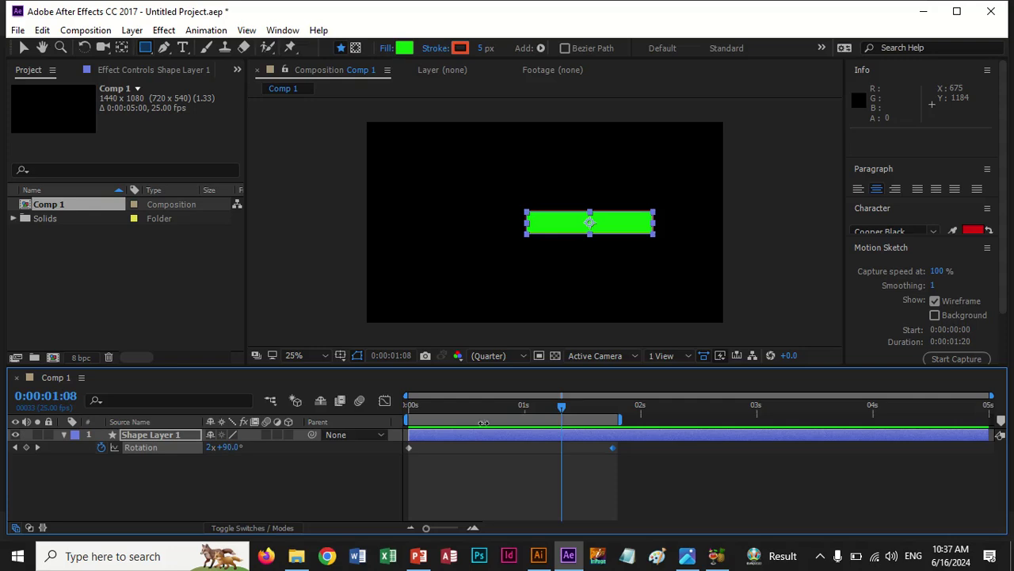
Step: Set the Rotation keyframe at 0:00:01:19 to 6 full turns and preview the faster spin
{"action": "left_click_drag", "start_coordinate": [579, 410], "coordinate": [617, 421]}
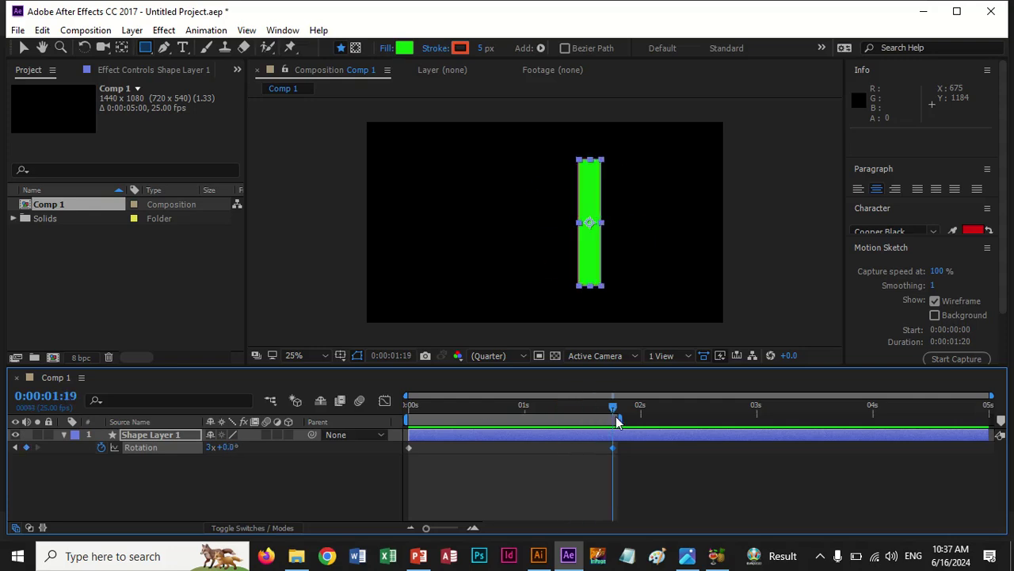
{"action": "left_click", "coordinate": [210, 447]}
{"action": "key", "text": "Return"}
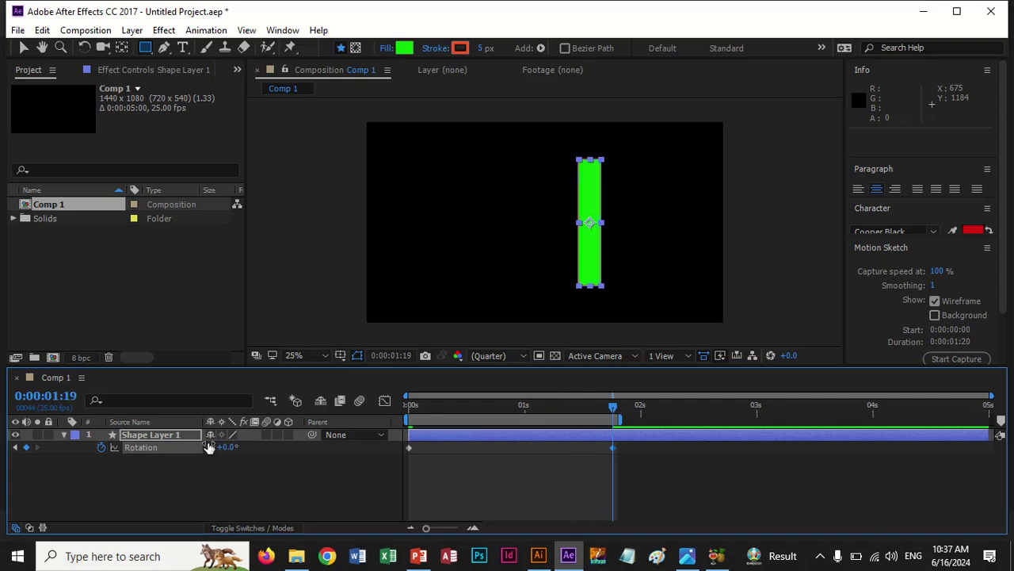
{"action": "key", "text": "space"}
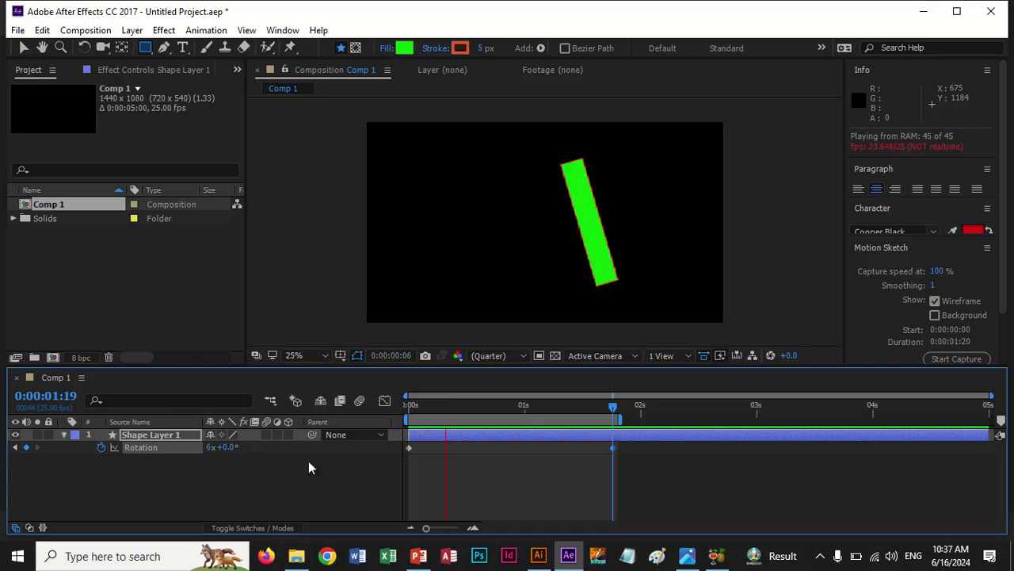
{"action": "key", "text": "space"}
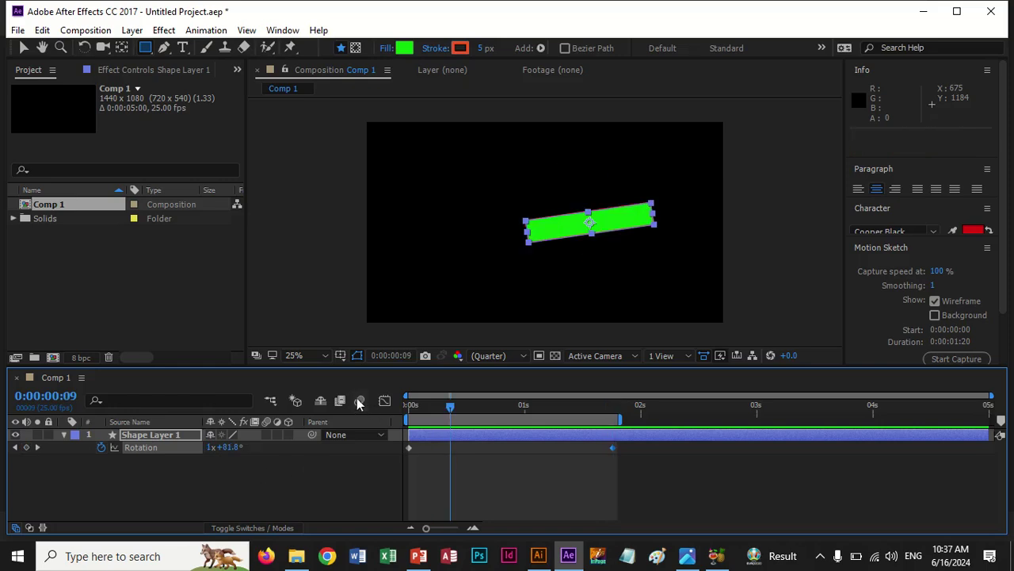
Step: Enable motion blur for the shape layer and the composition, and preview the spinning rectangle
{"action": "left_click", "coordinate": [267, 434]}
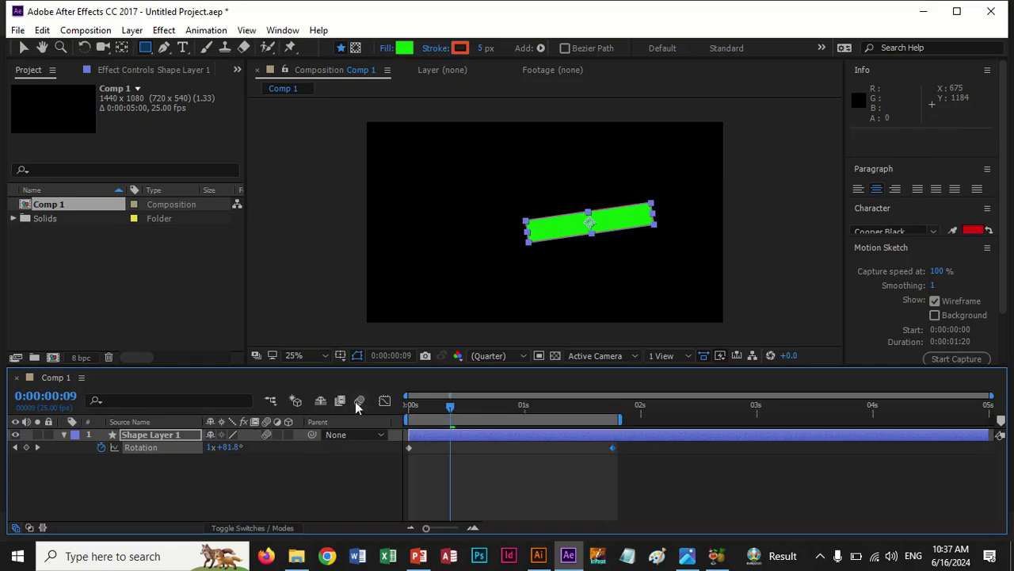
{"action": "left_click", "coordinate": [357, 401]}
{"action": "key", "text": "space"}
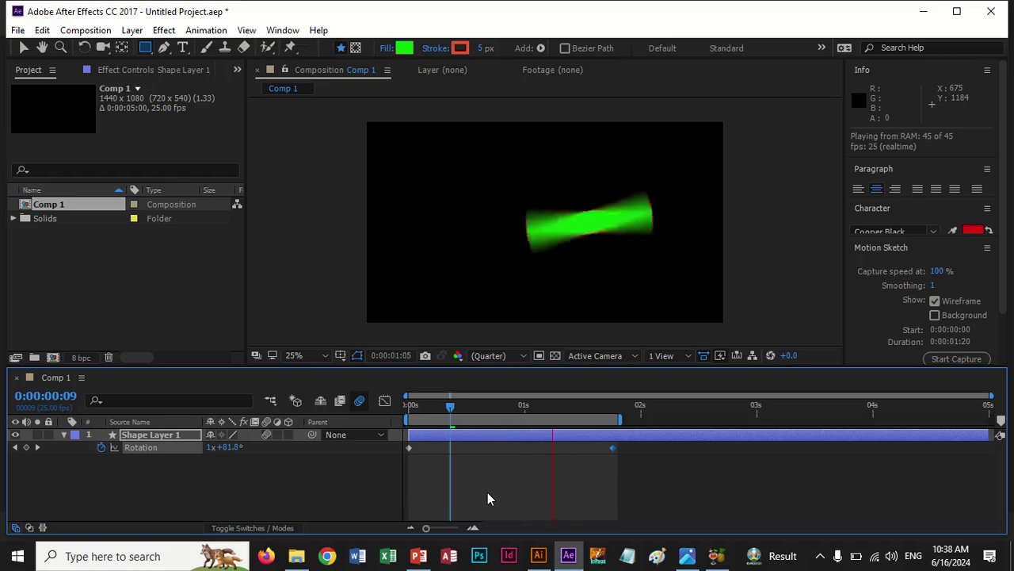
{"action": "key", "text": "space"}
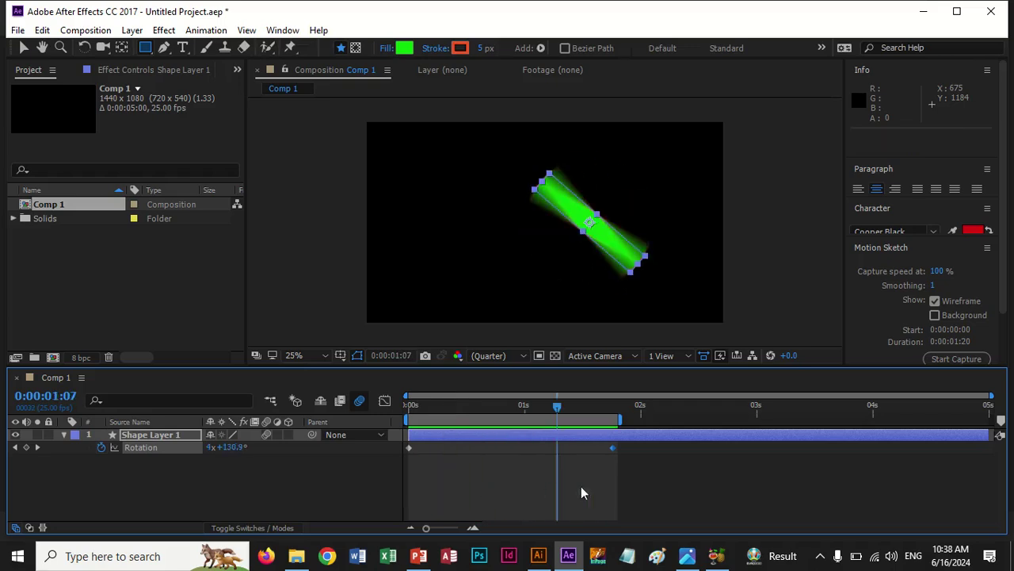
Step: Apply Easy Ease to both Rotation keyframes of the rectangle and preview the blurred spin
{"action": "left_click_drag", "start_coordinate": [632, 470], "coordinate": [408, 450]}
{"action": "key", "text": "F9"}
{"action": "key", "text": "space"}
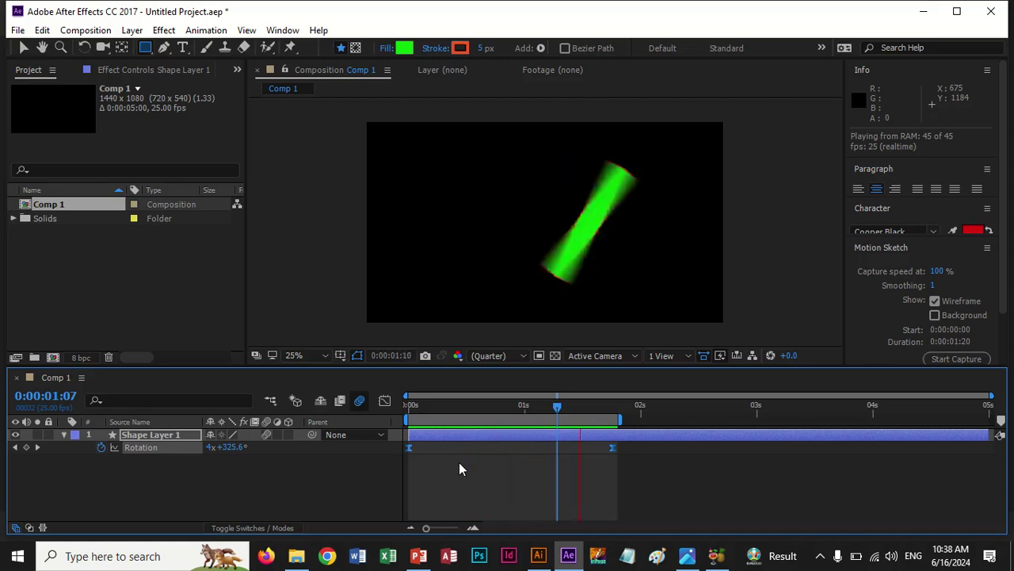
Step: Replace the Easy Ease on both Rotation keyframes with Easy Ease In and preview the blurred spin
{"action": "key", "text": "space"}
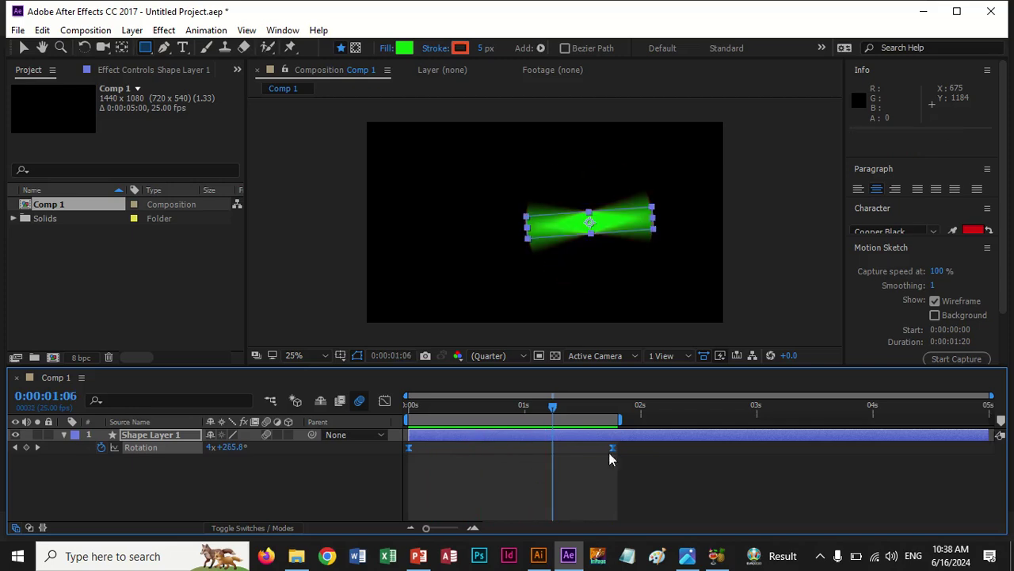
{"action": "left_click", "coordinate": [611, 449], "text": "ctrl"}
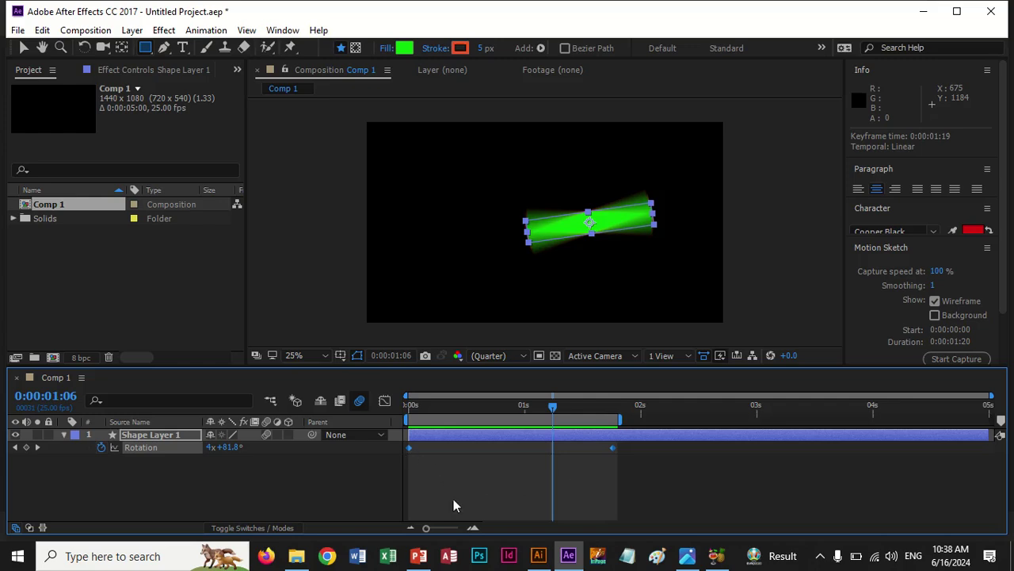
{"action": "key", "text": "F9"}
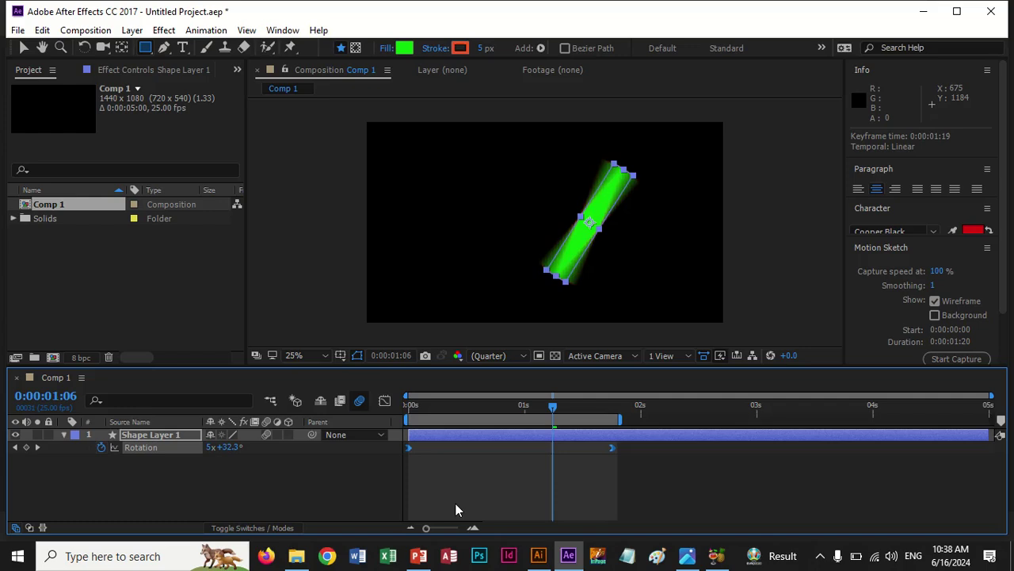
{"action": "key", "text": "space"}
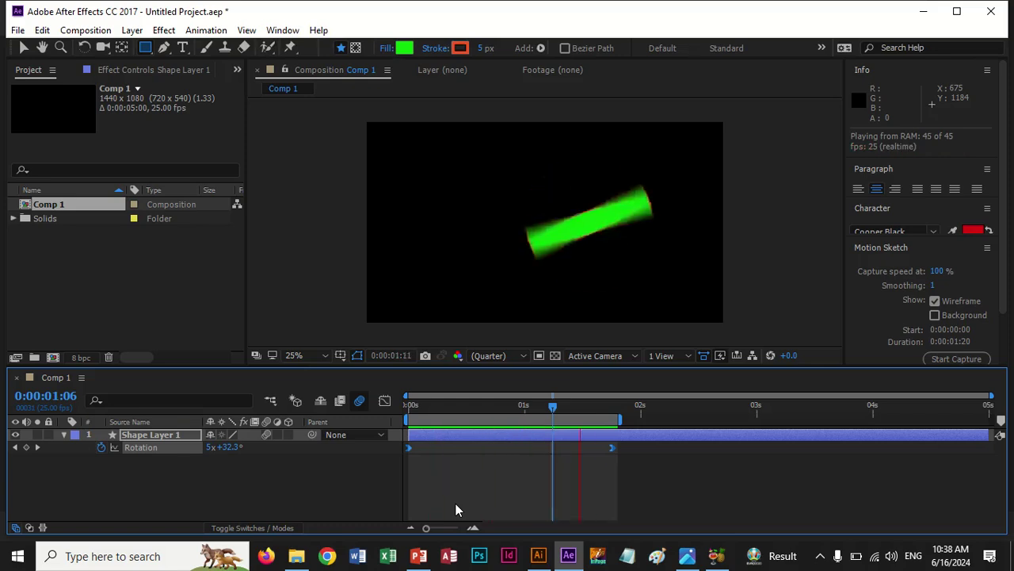
{"action": "key", "text": "space"}
Step: Clear the Easy Ease In from both Rotation keyframes, apply Easy Ease to the one at 0:00:00:00 only, and preview
{"action": "mouse_move", "coordinate": [613, 448]}
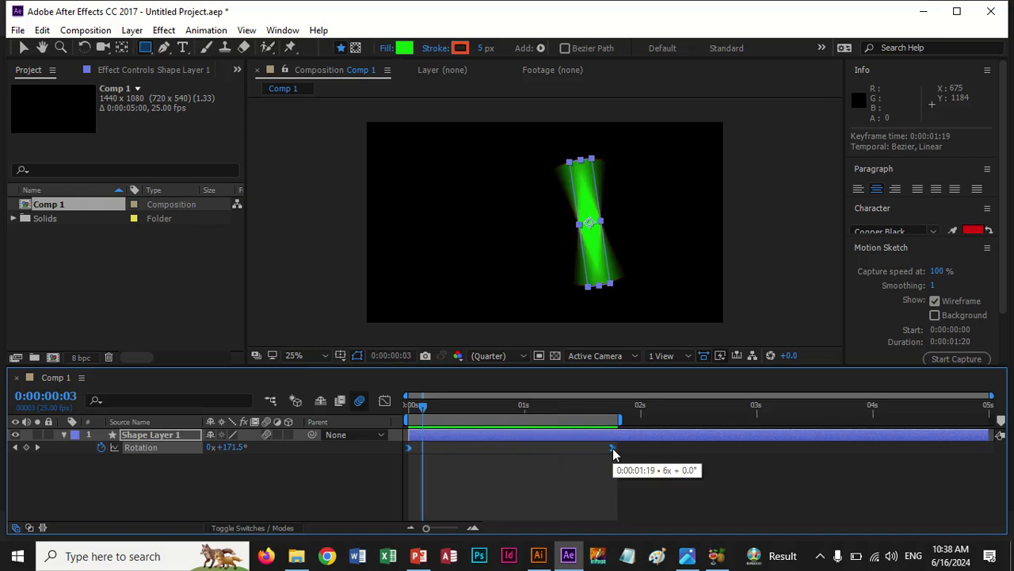
{"action": "left_click", "coordinate": [612, 449], "text": "ctrl"}
{"action": "left_click", "coordinate": [453, 469]}
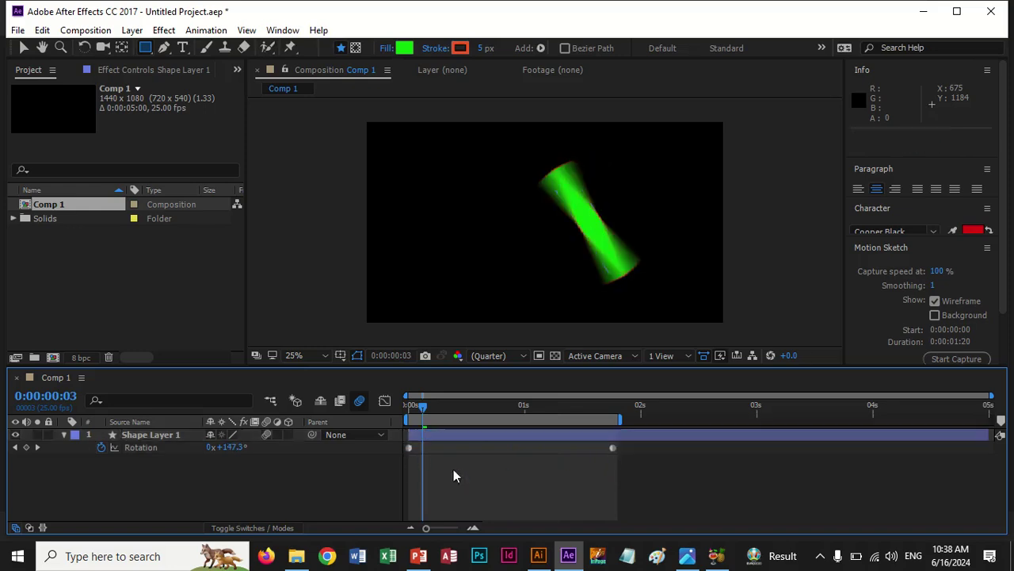
{"action": "left_click", "coordinate": [410, 447]}
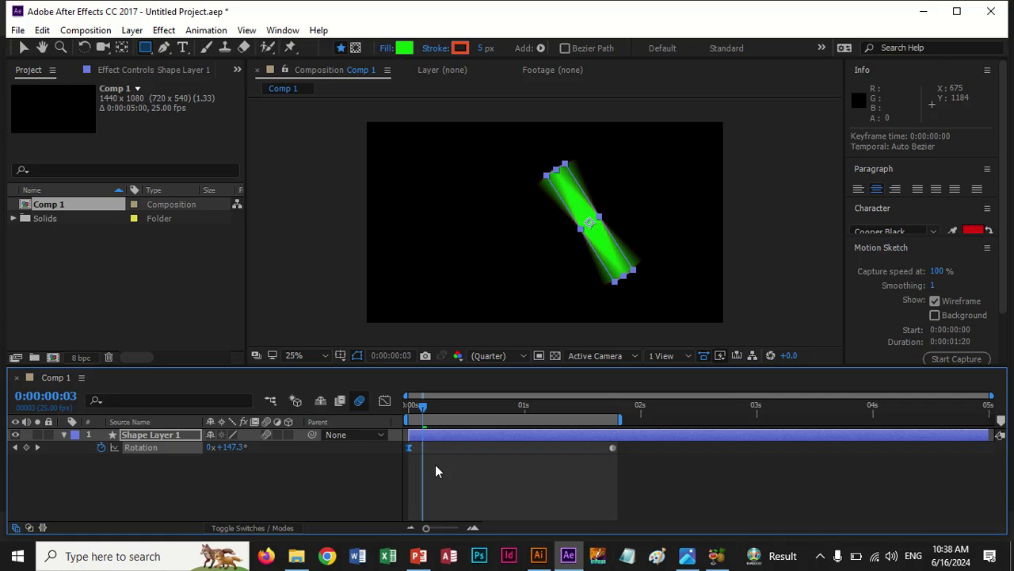
{"action": "key", "text": "space"}
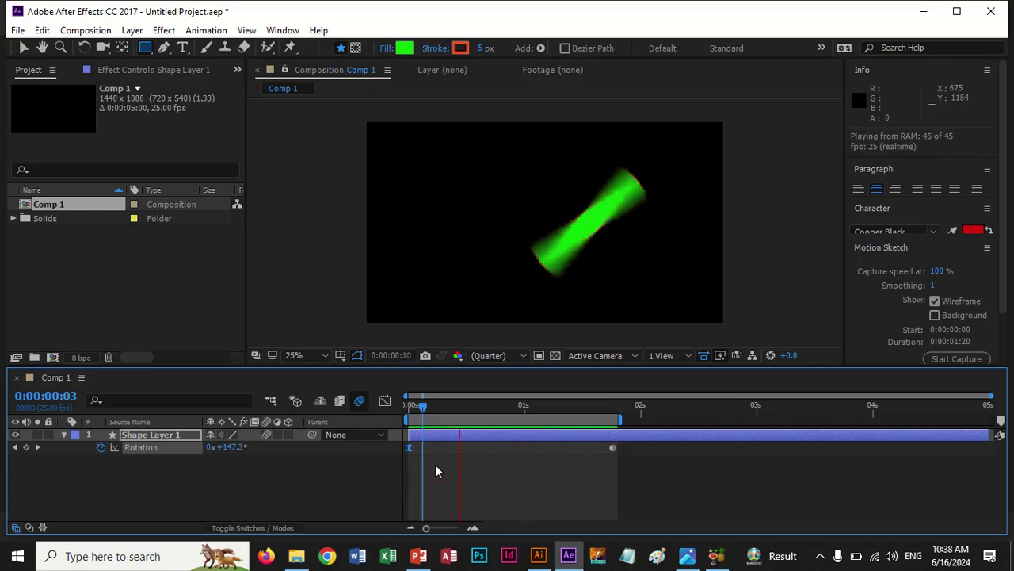
Step: Replace the first Rotation keyframe's Easy Ease with Easy Ease Out and preview the spin
{"action": "left_click", "coordinate": [408, 447]}
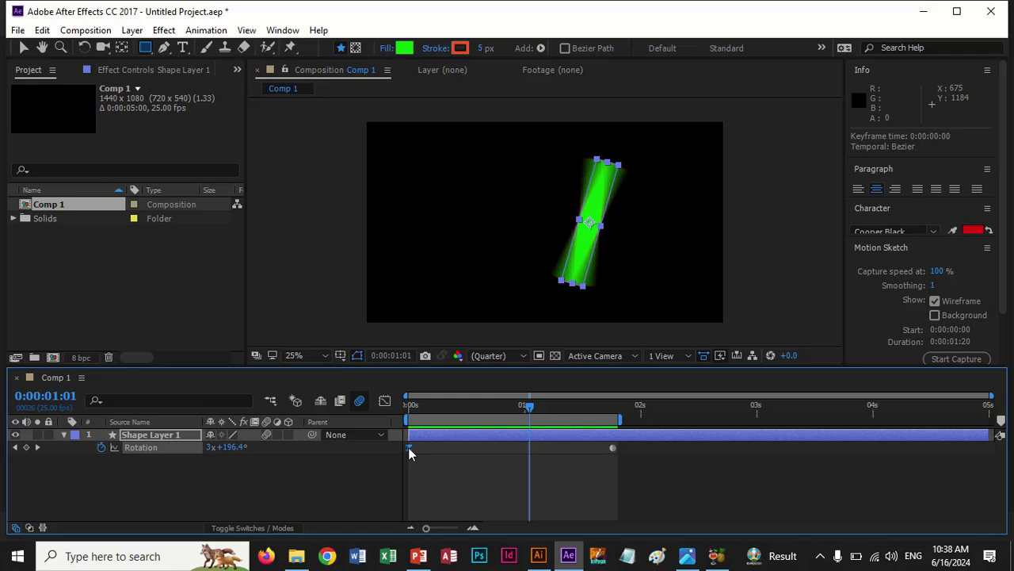
{"action": "left_click", "coordinate": [408, 447], "text": "ctrl"}
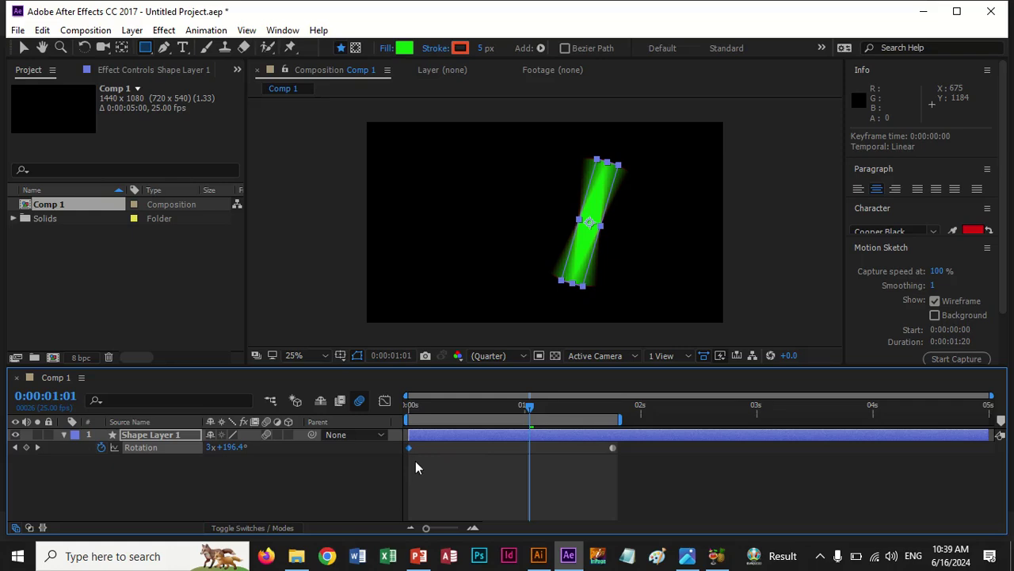
{"action": "key", "text": "F9"}
{"action": "key", "text": "space"}
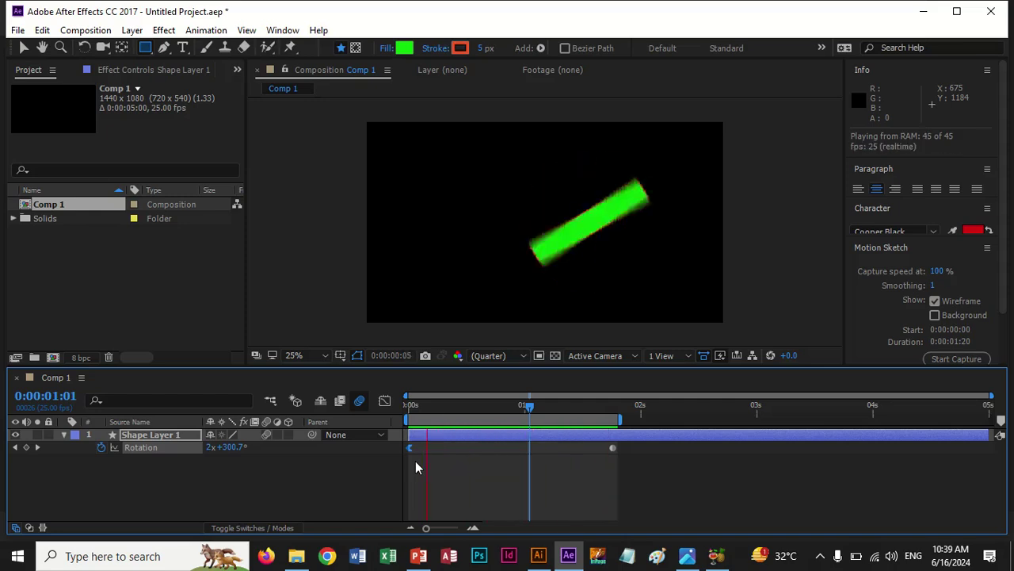
Step: Return the first Rotation keyframe to linear interpolation and preview the spin without easing
{"action": "left_click", "coordinate": [408, 448]}
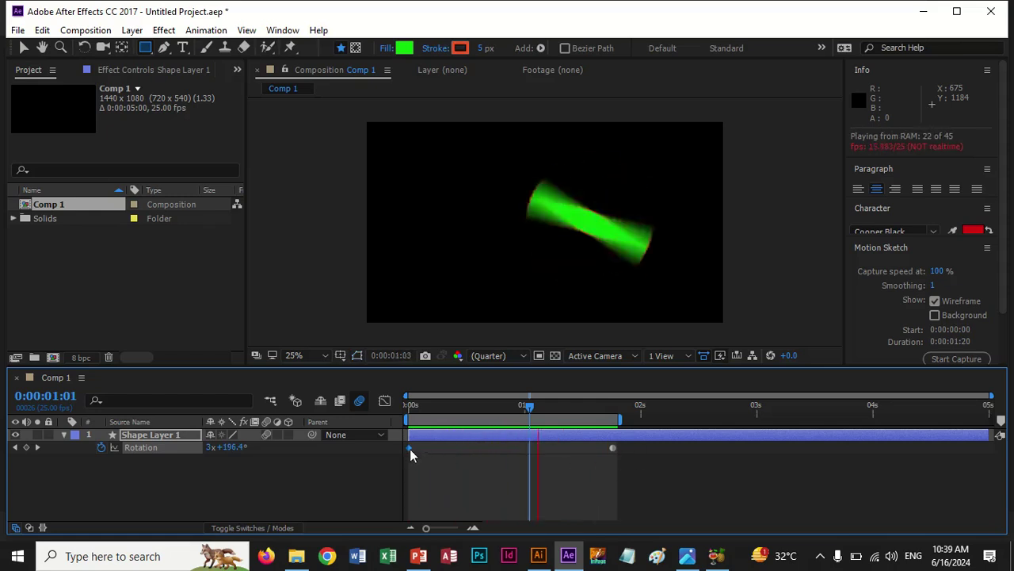
{"action": "left_click", "coordinate": [614, 448]}
{"action": "key", "text": "space"}
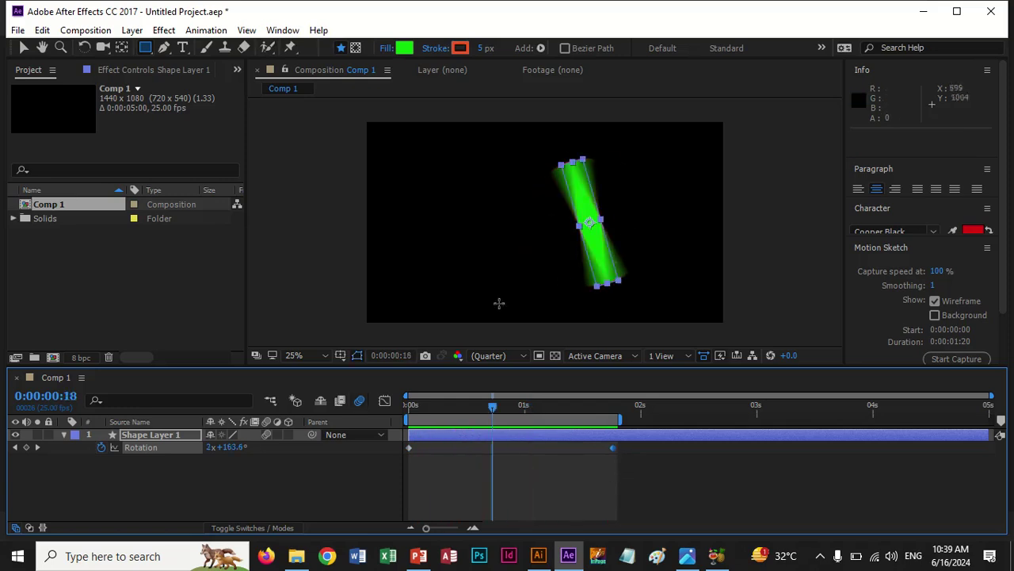
Step: Delete the spinning shape layer and draw a new green rectangle about 452 × 408 px near the composition's centre
{"action": "left_click", "coordinate": [173, 437]}
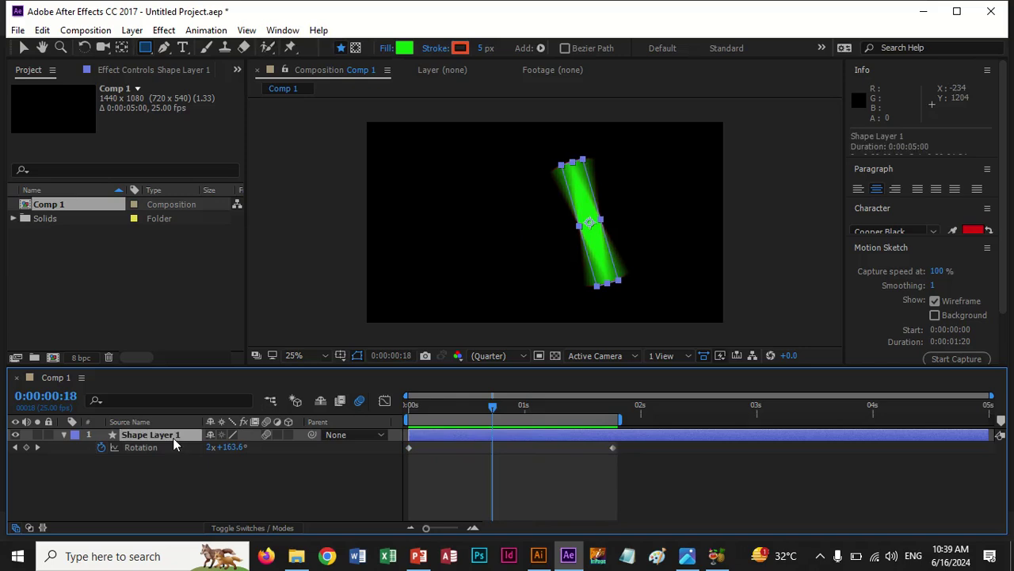
{"action": "key", "text": "Delete"}
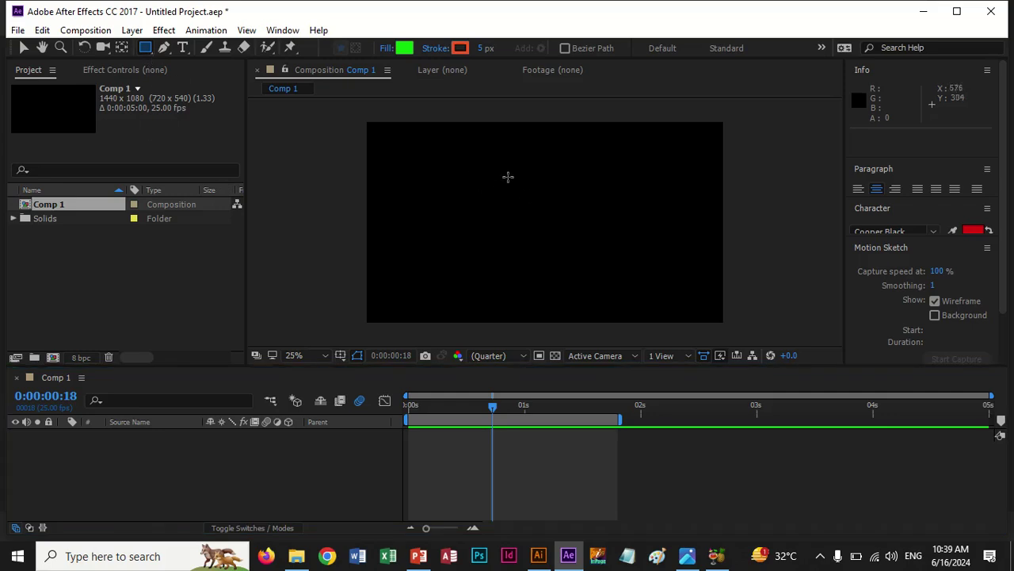
{"action": "left_click_drag", "start_coordinate": [507, 182], "coordinate": [594, 256]}
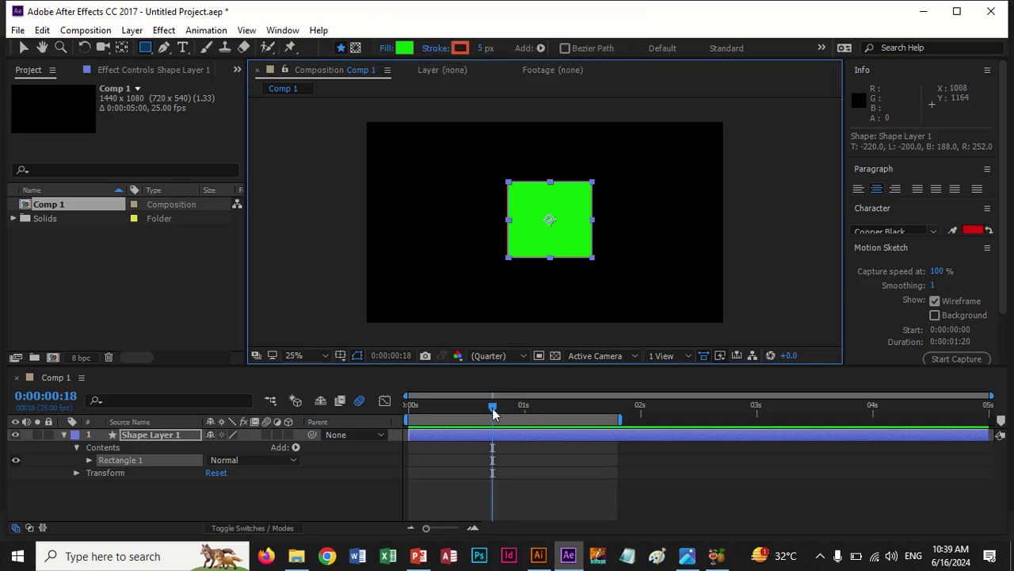
Step: Keyframe the new rectangle's Scale at 0:00:00:00 and paste a copy of that keyframe at 0:00:01:19
{"action": "left_click_drag", "start_coordinate": [493, 418], "coordinate": [386, 413]}
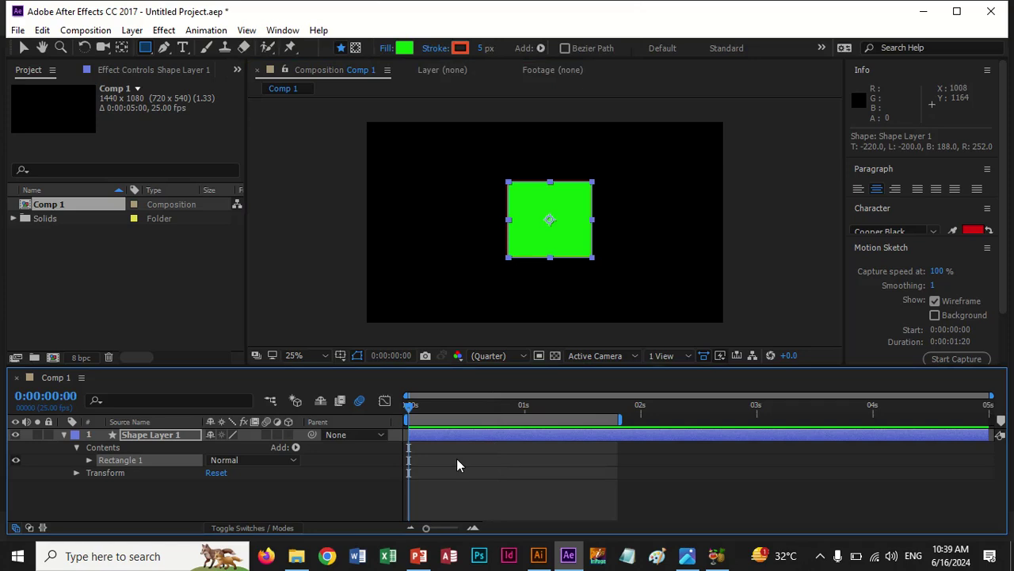
{"action": "key", "text": "s"}
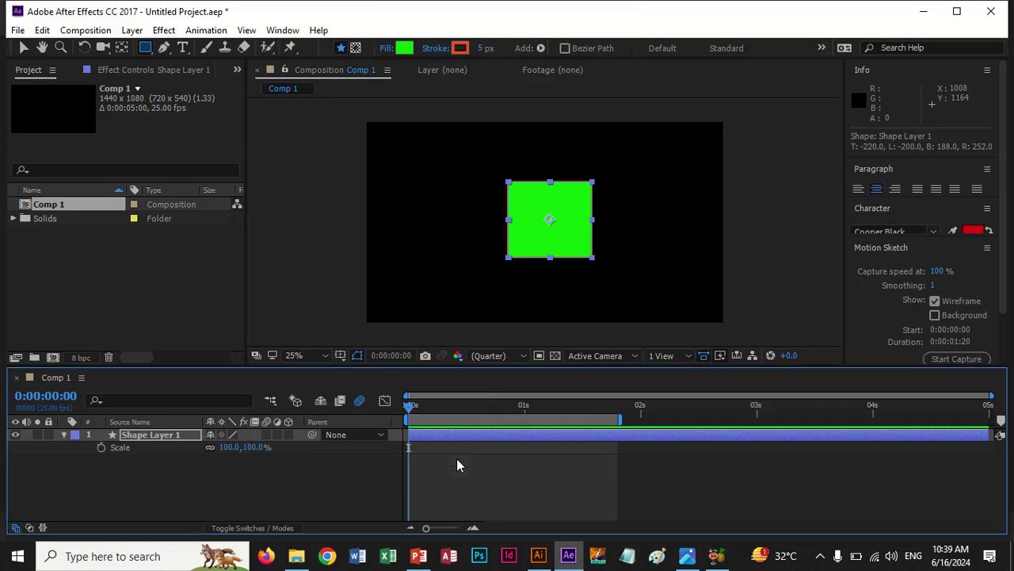
{"action": "left_click", "coordinate": [102, 447]}
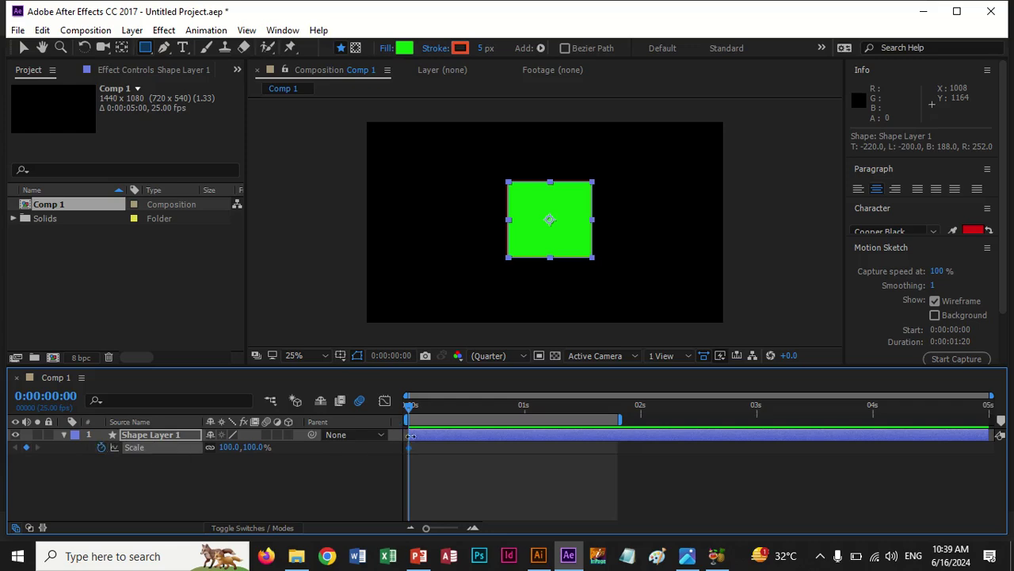
{"action": "key", "text": "ctrl+c"}
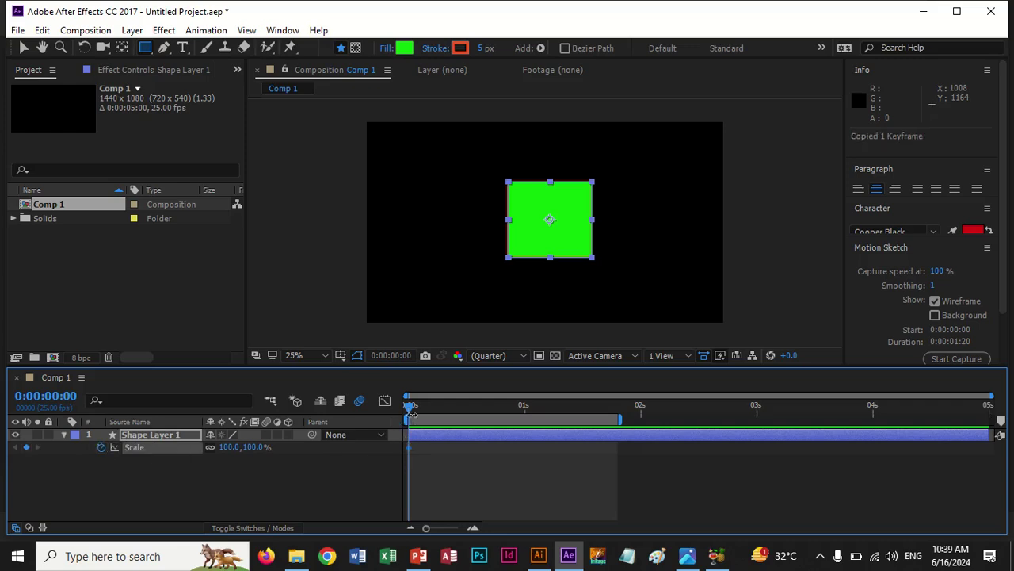
{"action": "left_click_drag", "start_coordinate": [409, 406], "coordinate": [553, 406]}
{"action": "left_click_drag", "start_coordinate": [600, 434], "coordinate": [524, 407]}
{"action": "key", "text": "ctrl+v"}
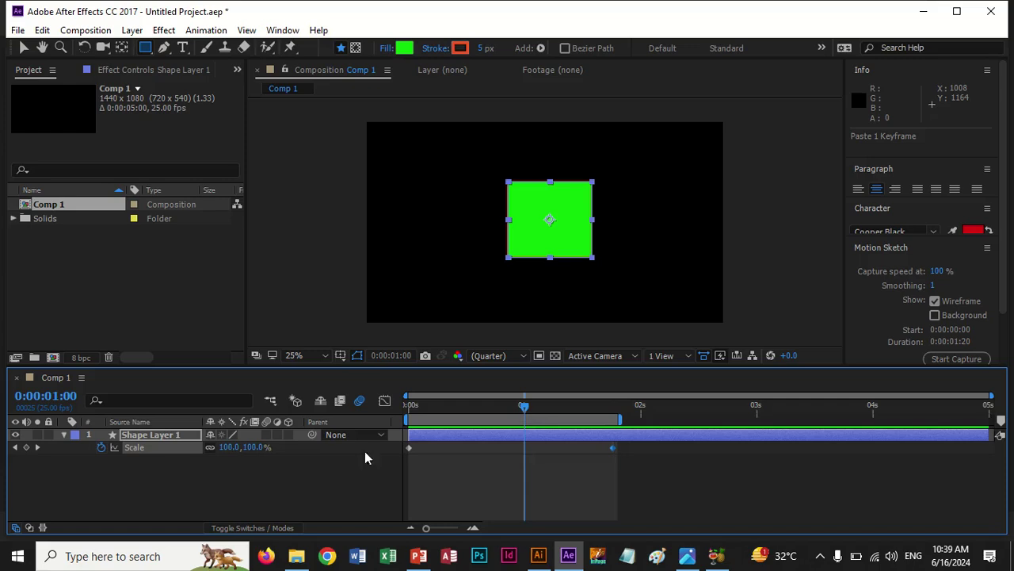
Step: Set the rectangle's Scale to 50% at 0:00:01:00 and preview the shrink-and-grow animation
{"action": "left_click", "coordinate": [230, 447]}
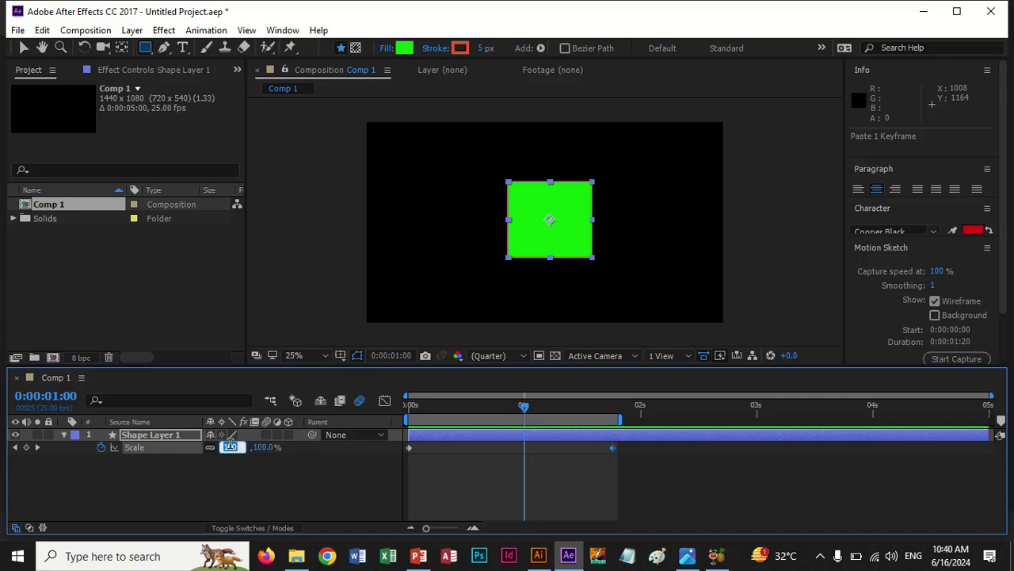
{"action": "type", "text": "50"}
{"action": "key", "text": "Return"}
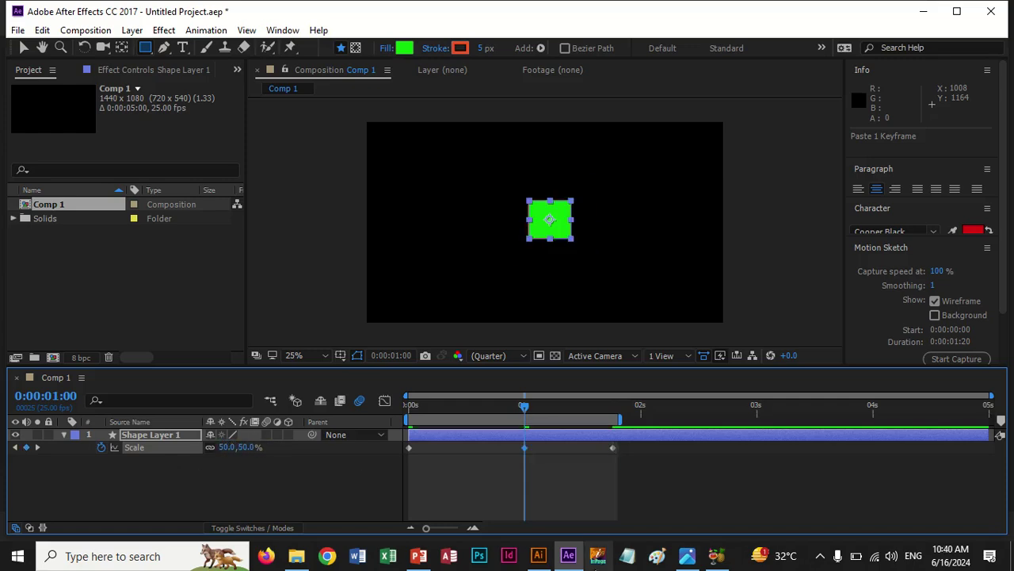
{"action": "key", "text": "space"}
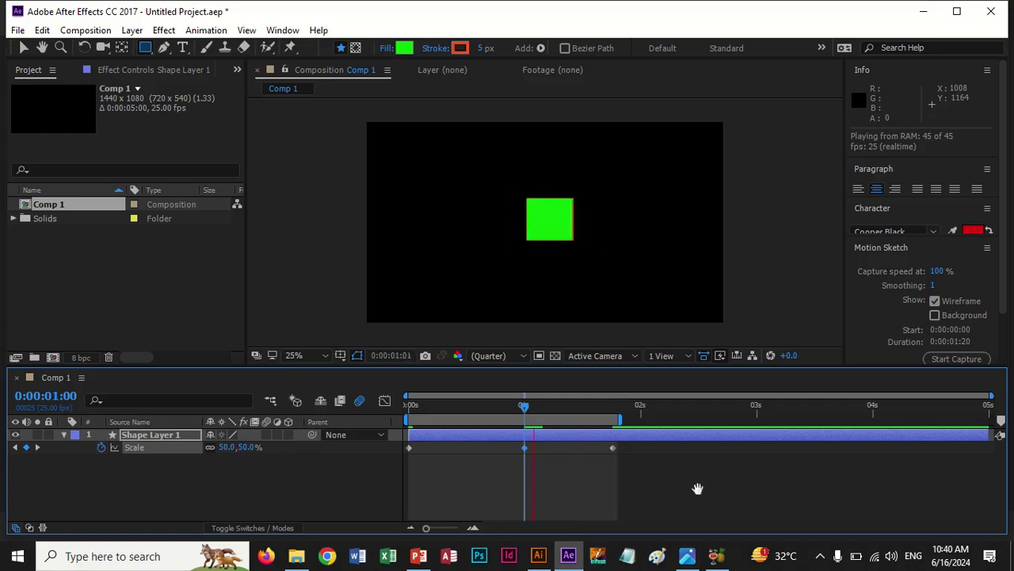
{"action": "key", "text": "space"}
Step: Move the middle Scale keyframe to 0:00:00:22 and preview the animation
{"action": "left_click_drag", "start_coordinate": [526, 447], "coordinate": [511, 447]}
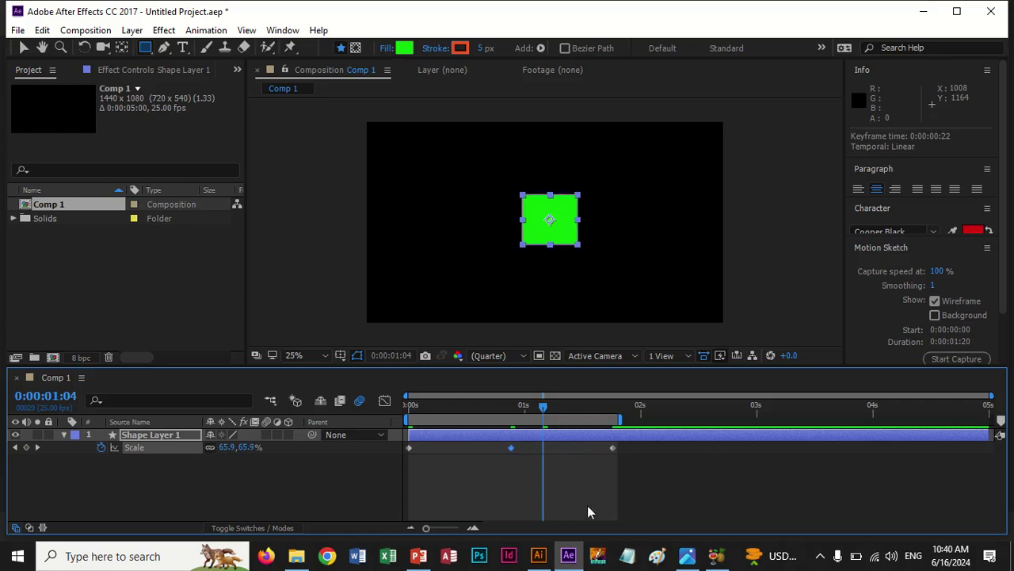
{"action": "key", "text": "space"}
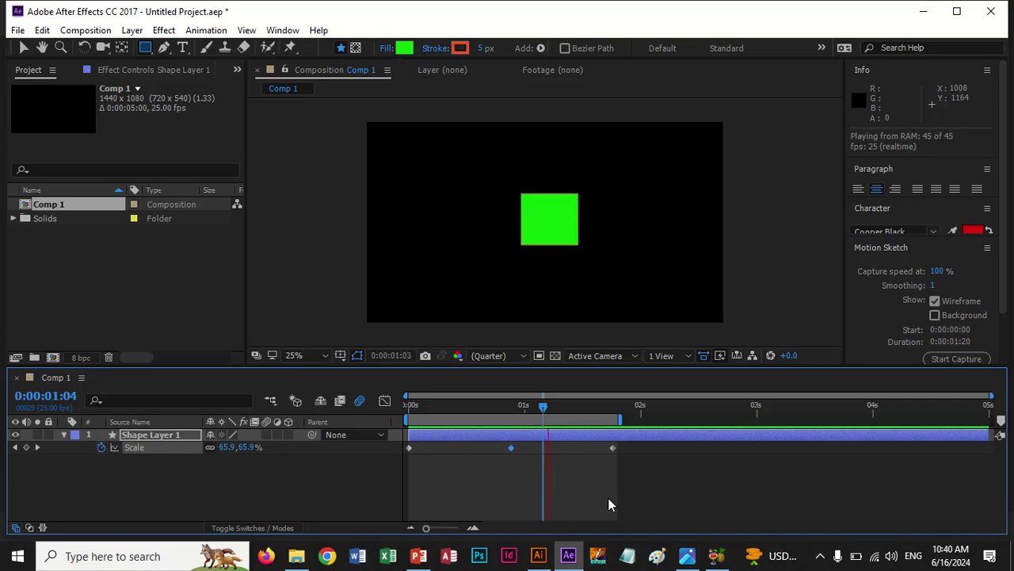
{"action": "key", "text": "space"}
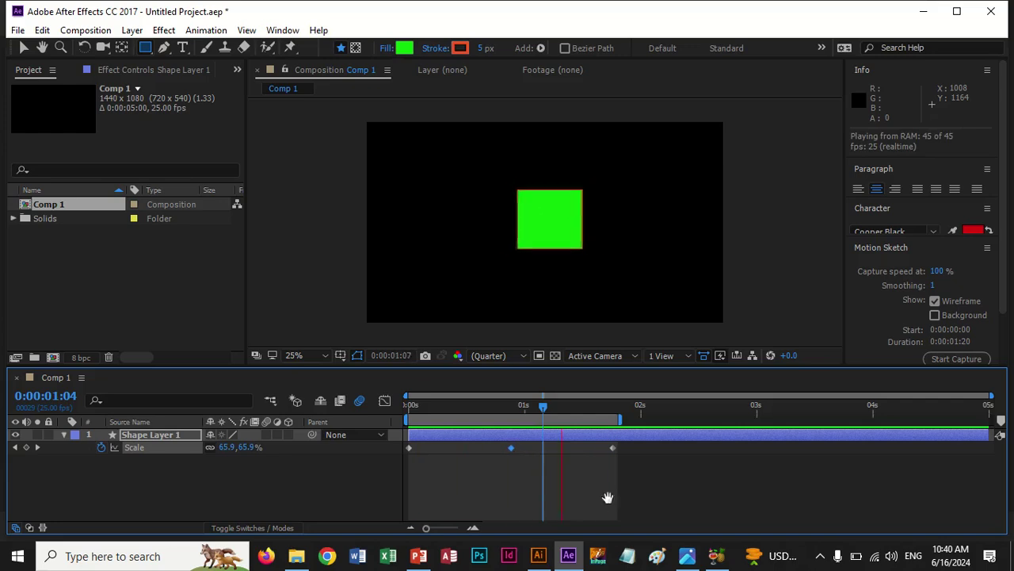
Step: Apply Easy Ease to all three Scale keyframes and preview the eased scaling
{"action": "left_click_drag", "start_coordinate": [626, 470], "coordinate": [405, 445]}
{"action": "key", "text": "F9"}
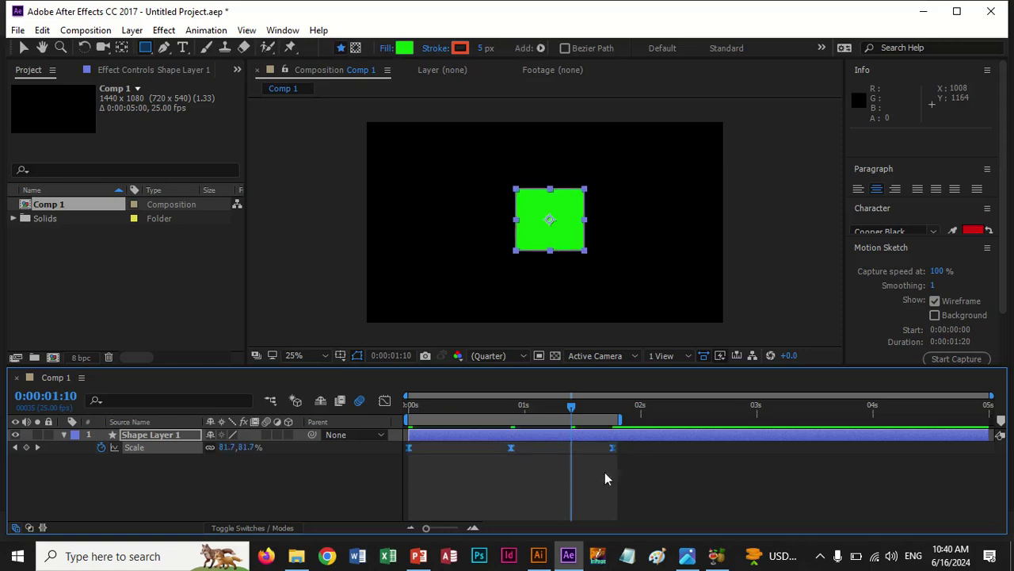
{"action": "key", "text": "space"}
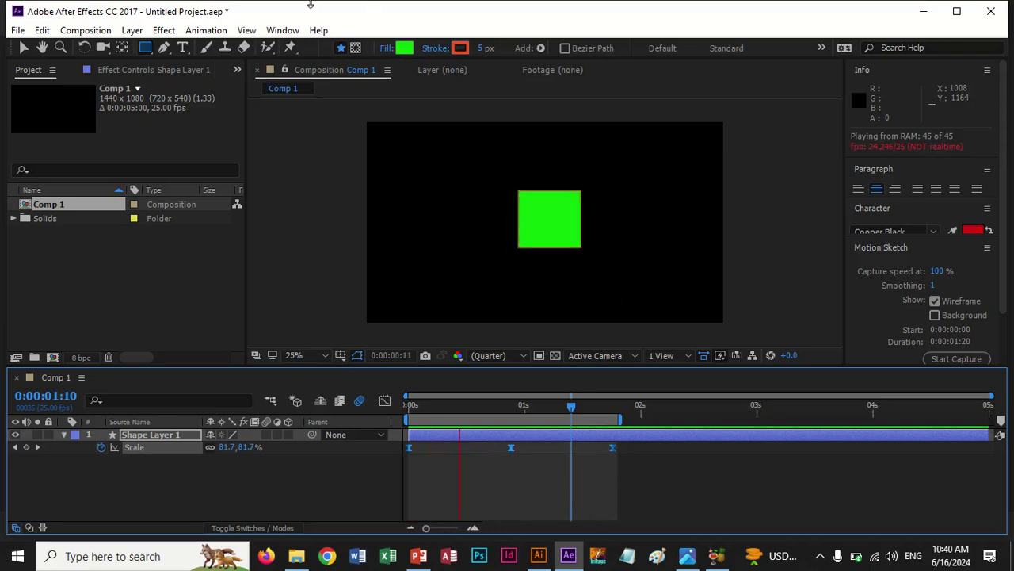
{"action": "mouse_move", "coordinate": [343, 29]}
{"action": "left_click", "coordinate": [404, 30]}
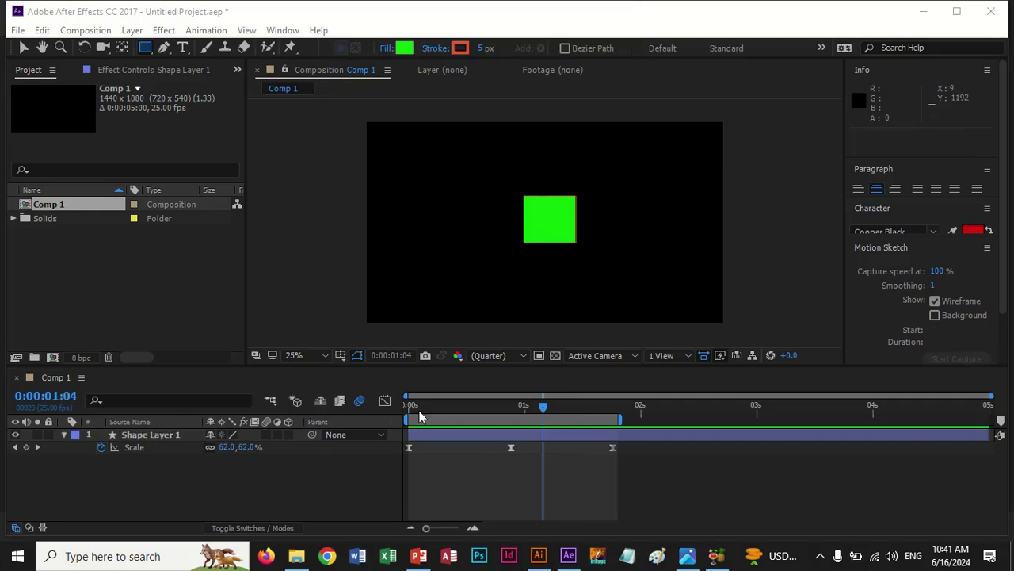
{"action": "left_click", "coordinate": [481, 446]}
{"action": "key", "text": "space"}
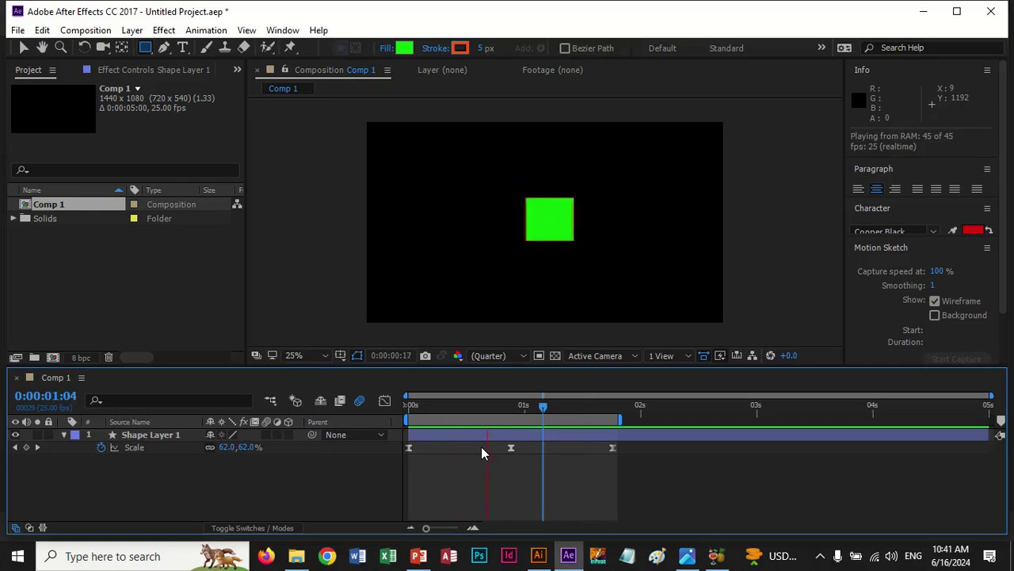
{"action": "key", "text": "space"}
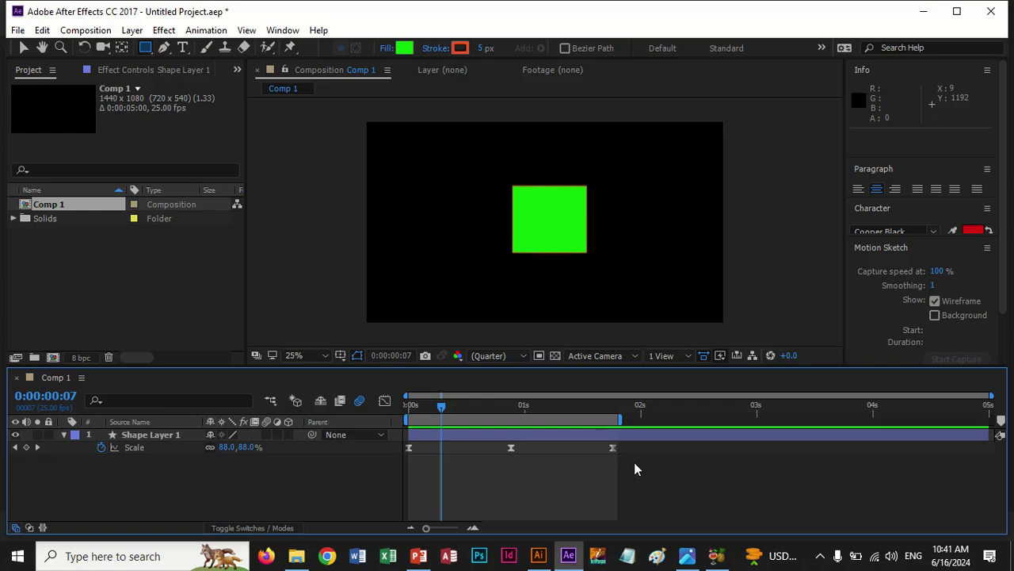
Step: Convert all three Scale keyframes back to linear interpolation and preview the scaling for comparison
{"action": "left_click_drag", "start_coordinate": [634, 461], "coordinate": [408, 442]}
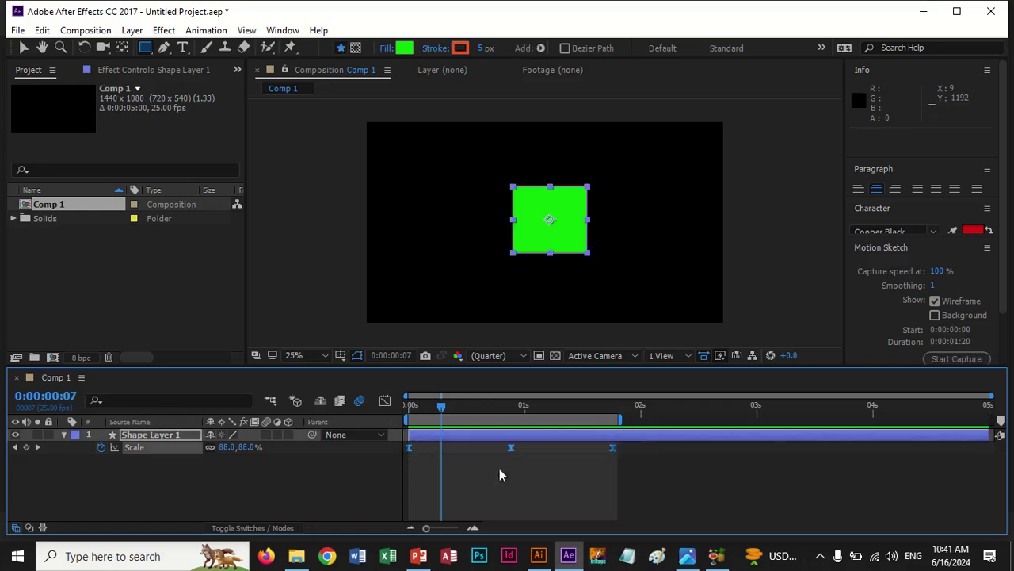
{"action": "left_click", "coordinate": [512, 448], "text": "ctrl"}
{"action": "key", "text": "space"}
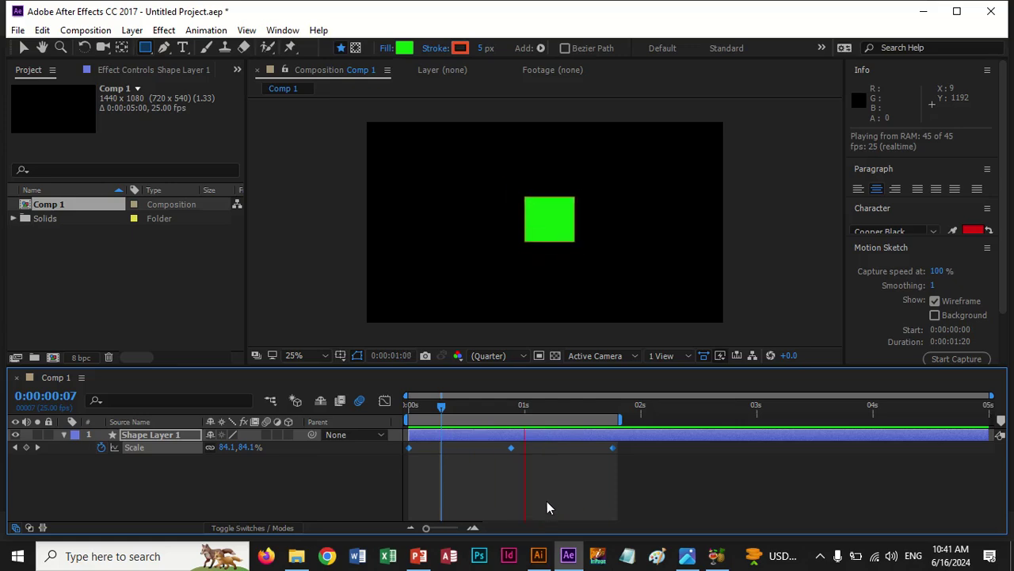
{"action": "left_click", "coordinate": [544, 489]}
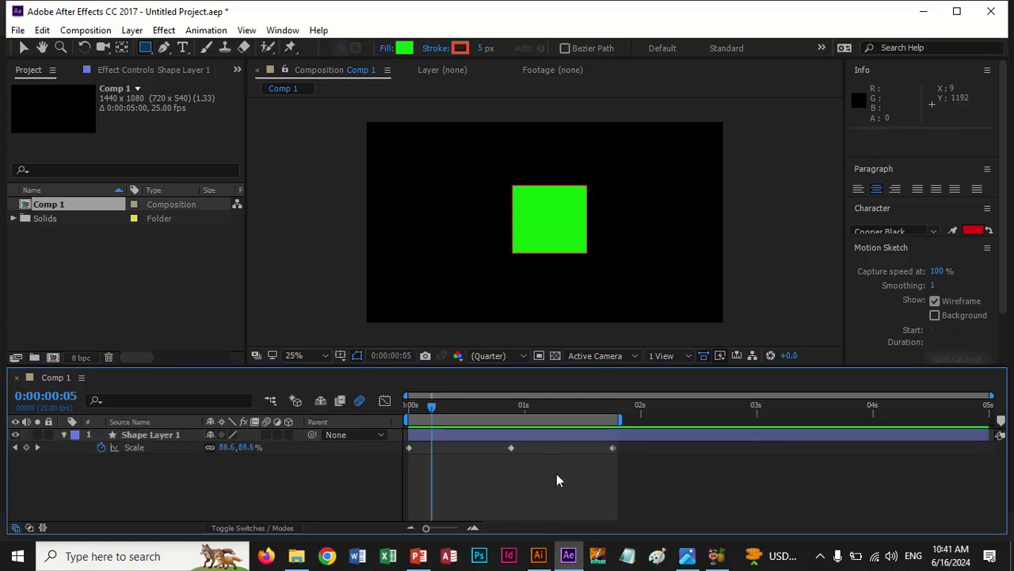
Step: Delete the green rectangle's shape layer from the composition
{"action": "left_click", "coordinate": [611, 193]}
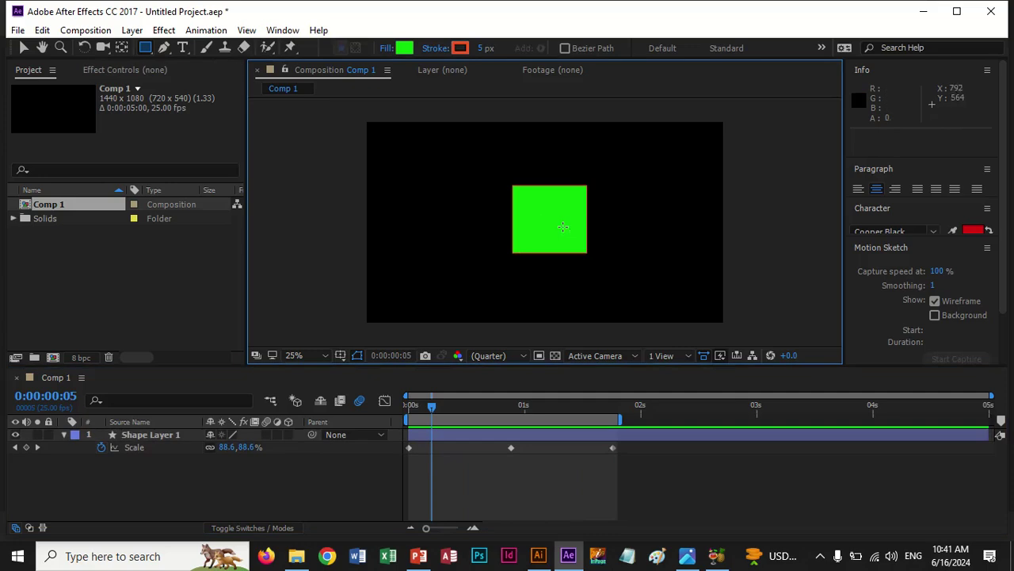
{"action": "left_click", "coordinate": [24, 48]}
{"action": "left_click", "coordinate": [555, 238]}
{"action": "key", "text": "Delete"}
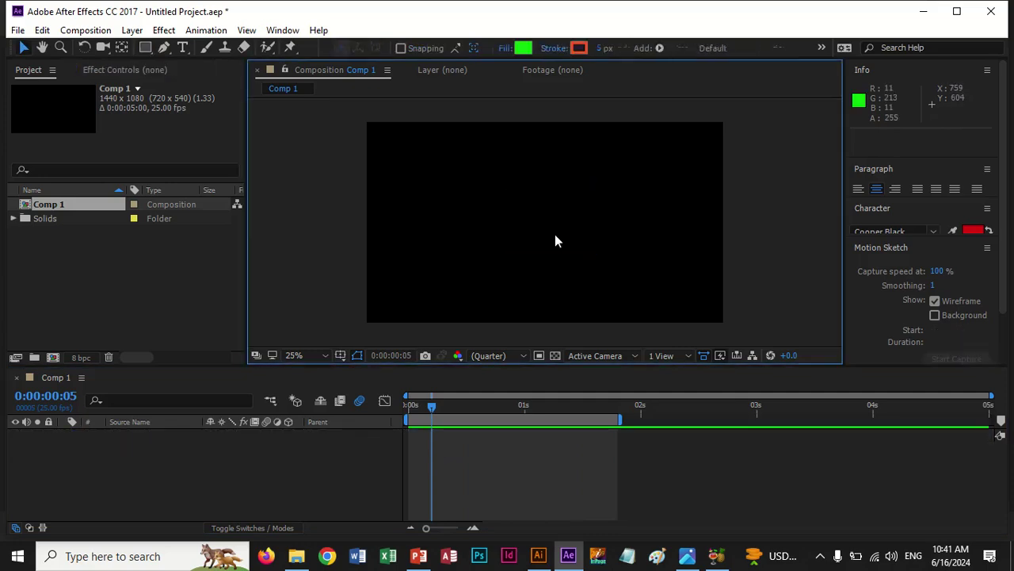
{"action": "double_click", "coordinate": [53, 253]}
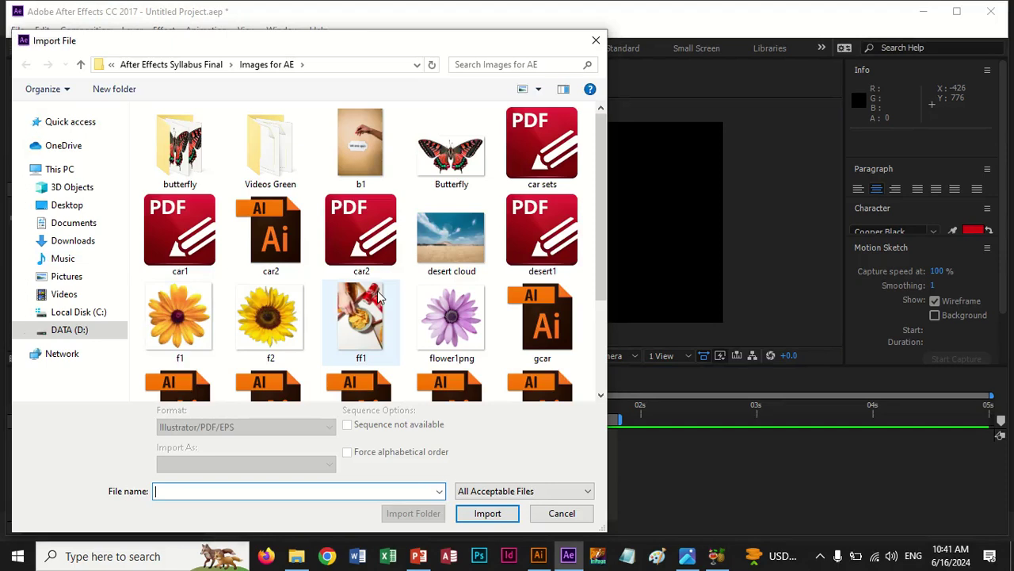
{"action": "scroll", "coordinate": [380, 296], "scroll_direction": "down", "scroll_amount": 2}
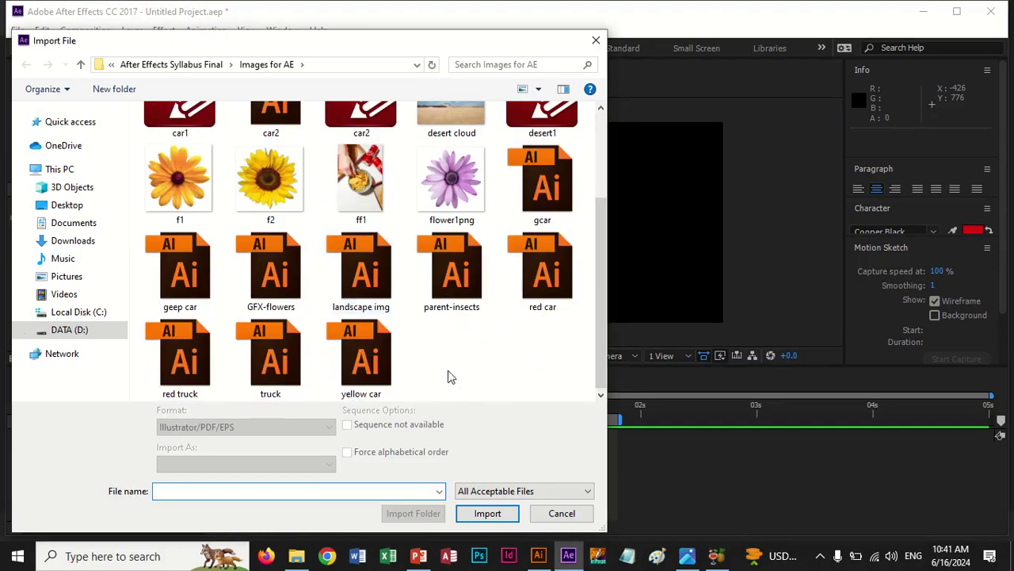
{"action": "left_click", "coordinate": [543, 281]}
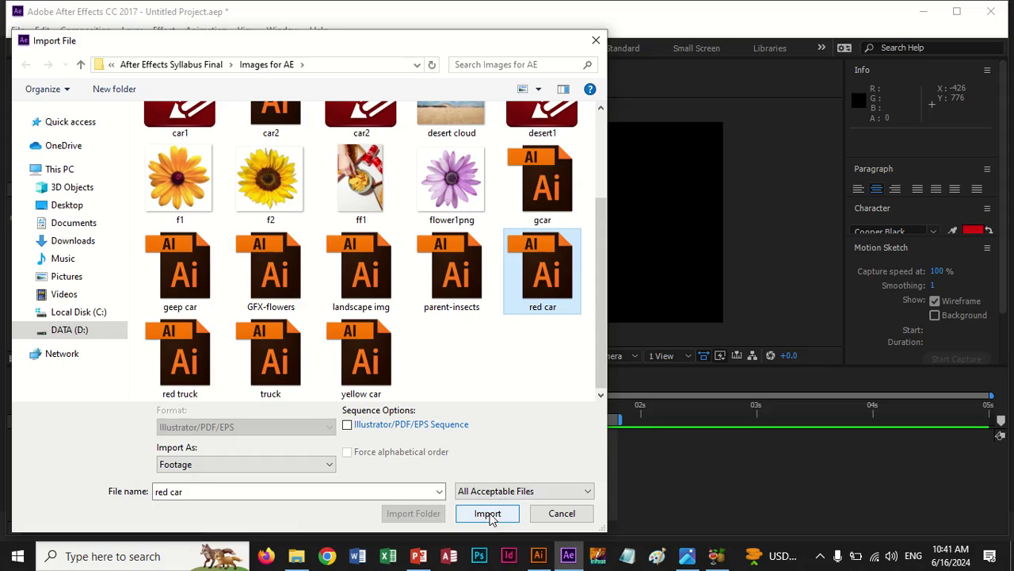
{"action": "left_click", "coordinate": [488, 513]}
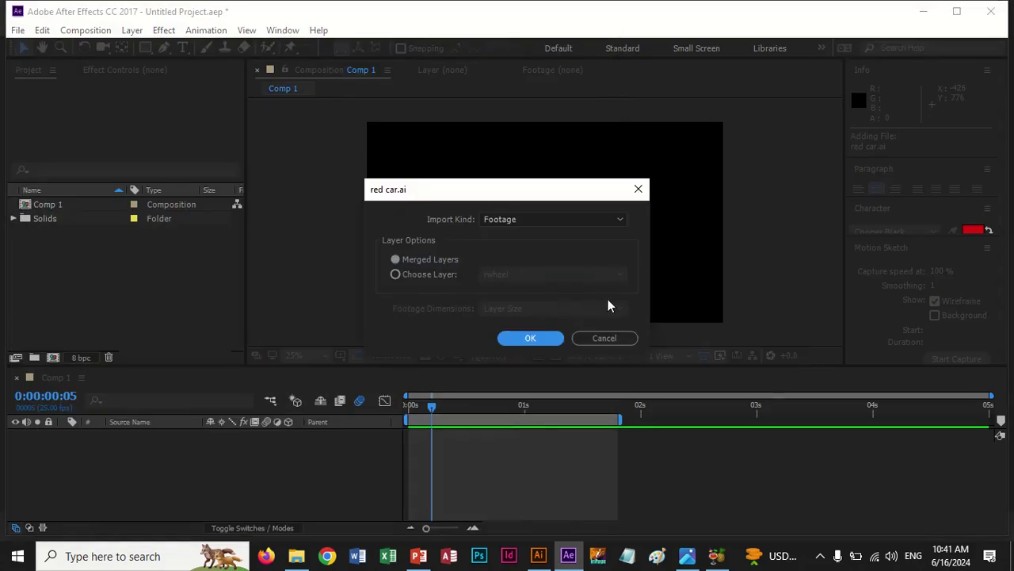
{"action": "left_click", "coordinate": [607, 338]}
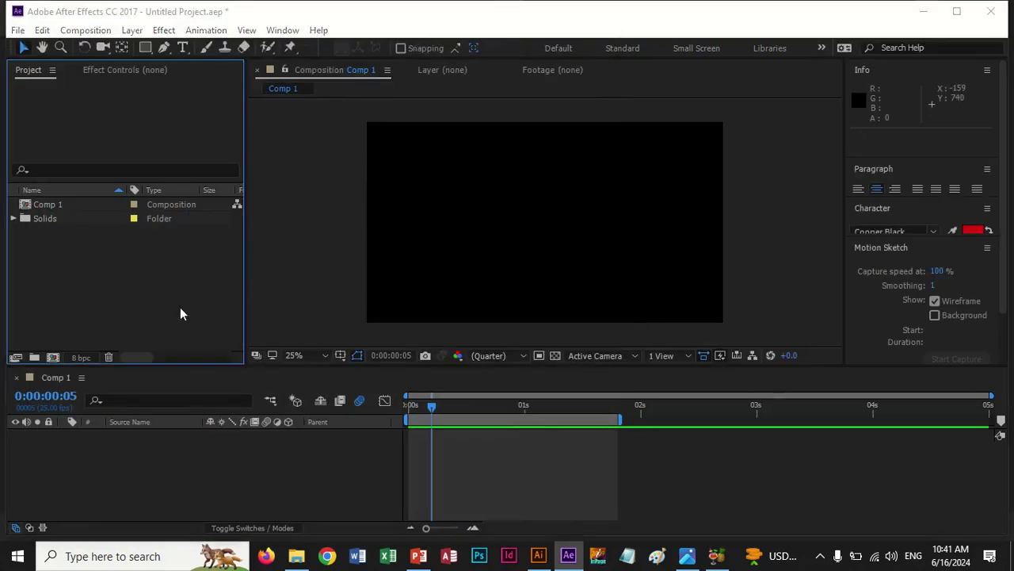
Step: Import the red car Illustrator file as Composition - Retain Layer Sizes
{"action": "double_click", "coordinate": [182, 312]}
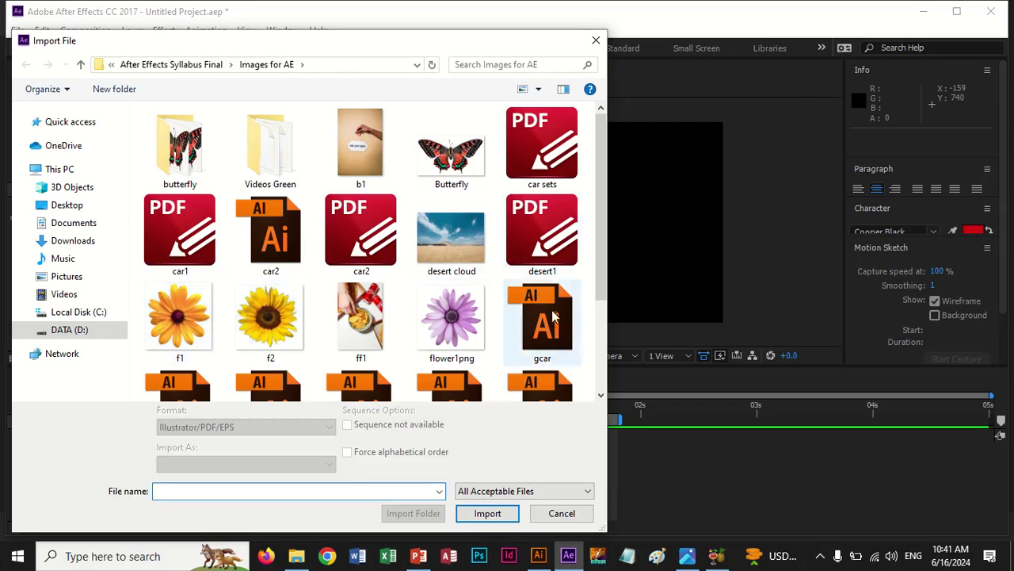
{"action": "scroll", "coordinate": [554, 324], "scroll_direction": "down", "scroll_amount": 3}
{"action": "left_click", "coordinate": [547, 305]}
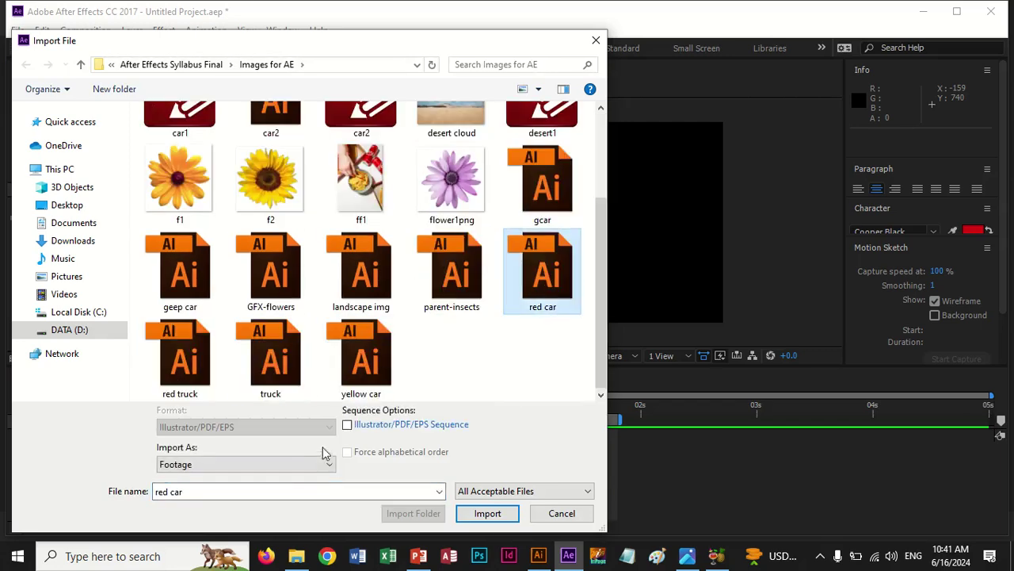
{"action": "left_click", "coordinate": [317, 464]}
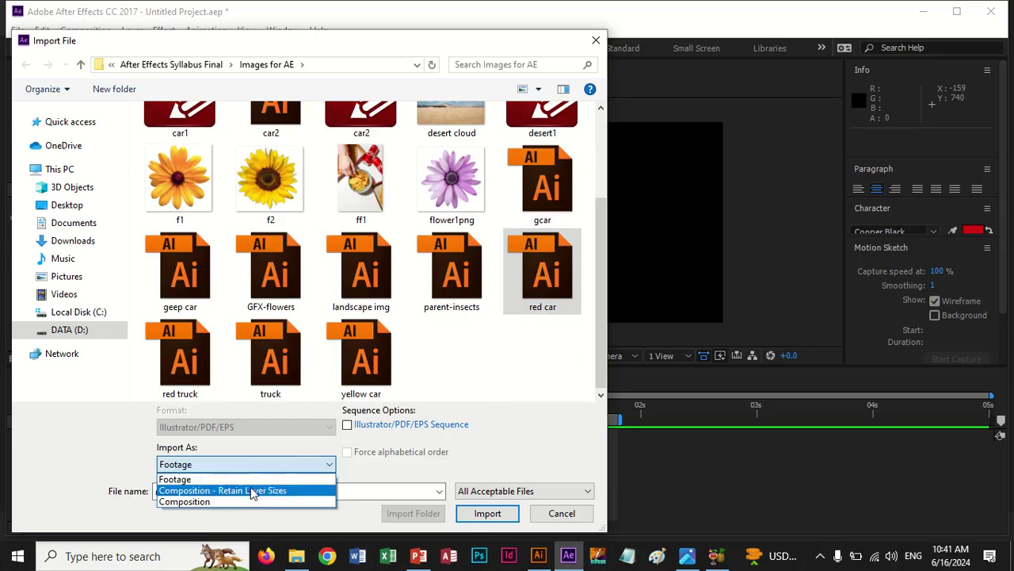
{"action": "left_click", "coordinate": [285, 491]}
{"action": "left_click", "coordinate": [486, 513]}
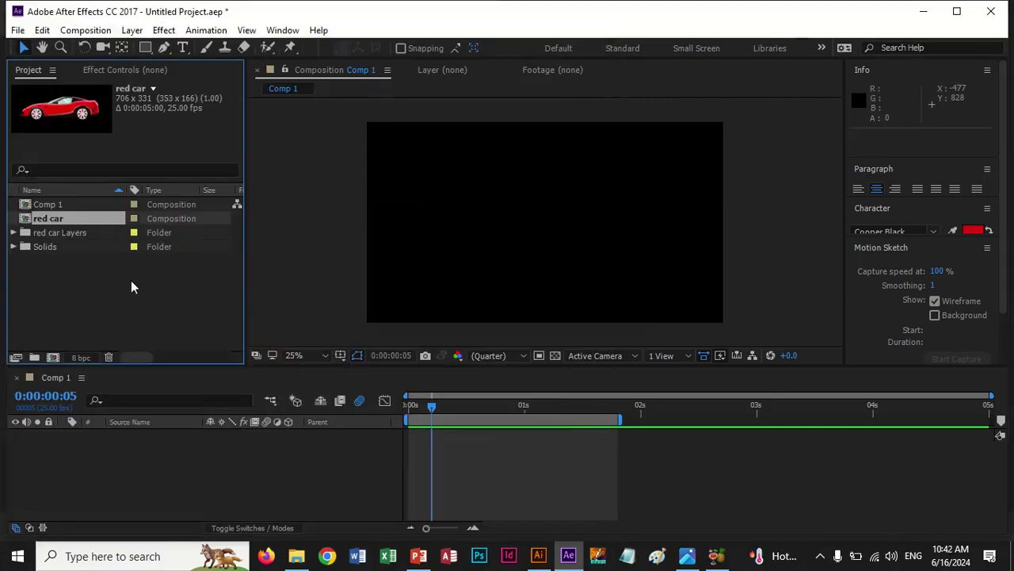
Step: Open the red car composition and select both wheel layers, rwheel and lwheel
{"action": "double_click", "coordinate": [48, 217]}
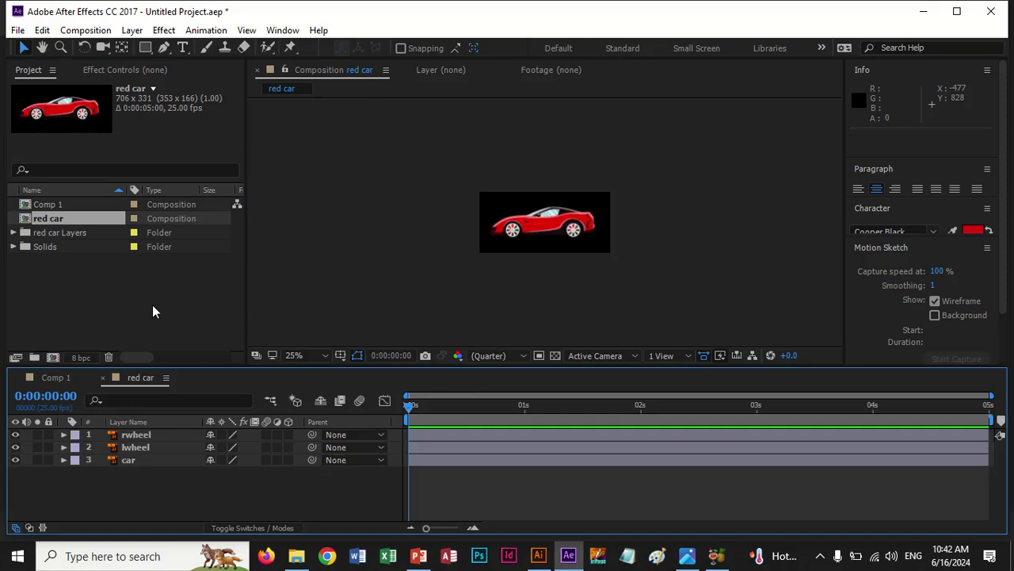
{"action": "left_click", "coordinate": [158, 435]}
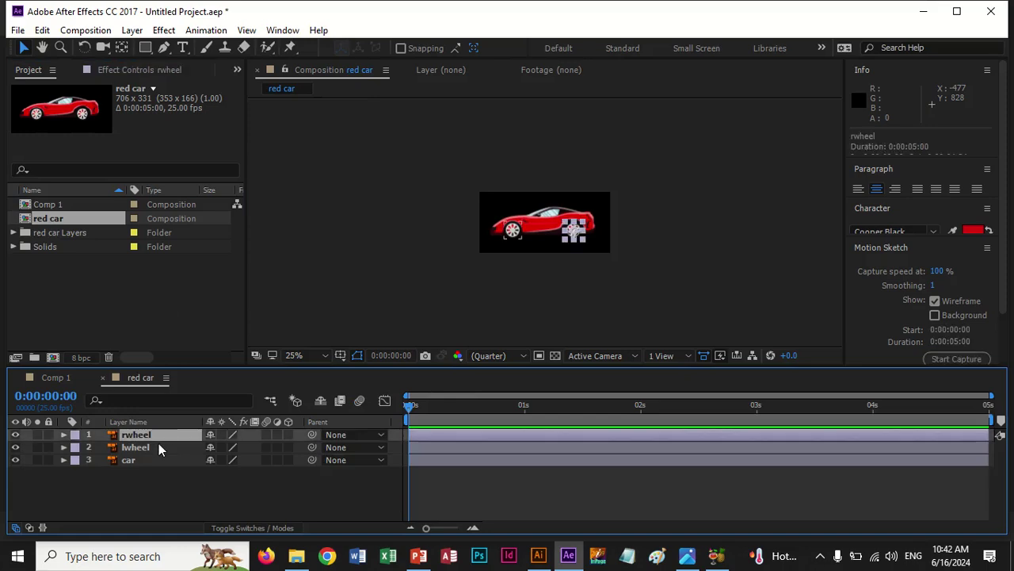
{"action": "left_click", "coordinate": [158, 445], "text": "ctrl"}
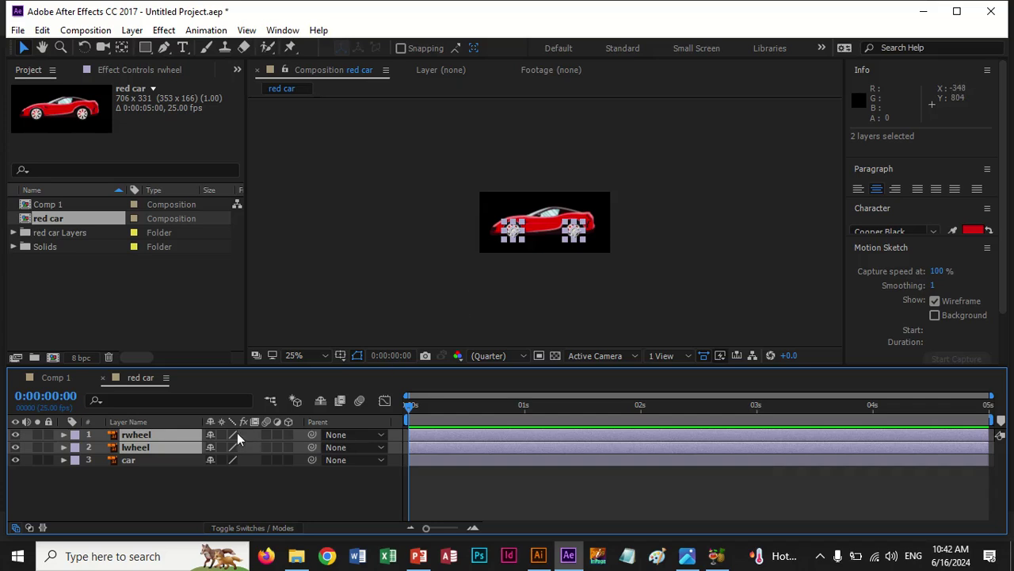
{"action": "key", "text": "p"}
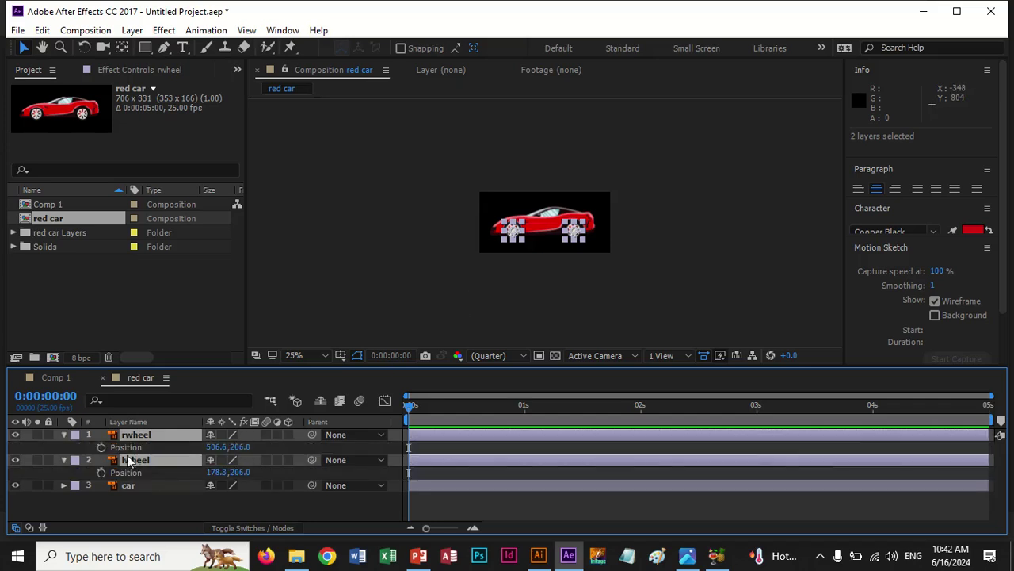
{"action": "left_click", "coordinate": [102, 447]}
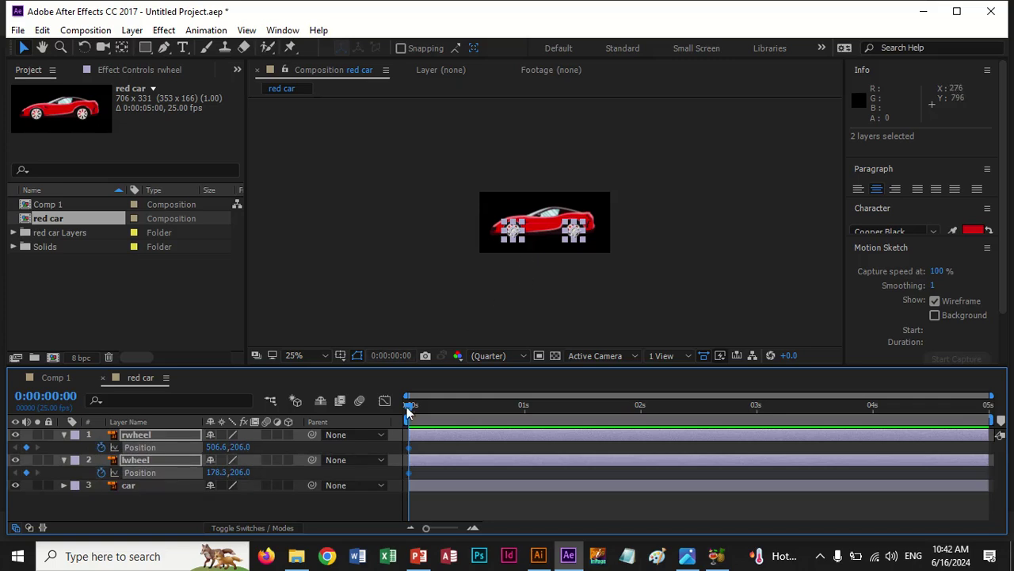
{"action": "left_click_drag", "start_coordinate": [408, 410], "coordinate": [992, 426]}
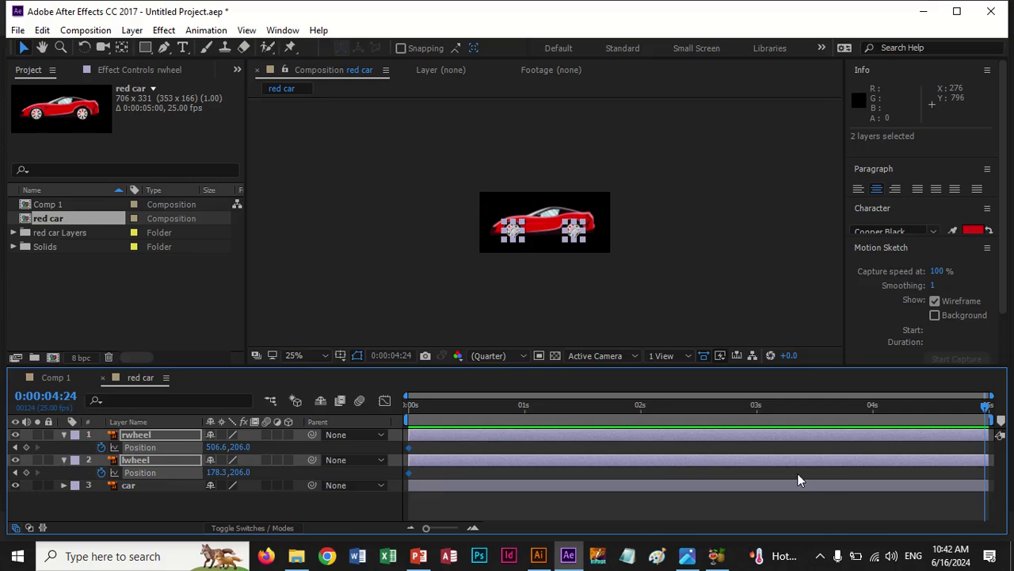
{"action": "key", "text": "ctrl+z"}
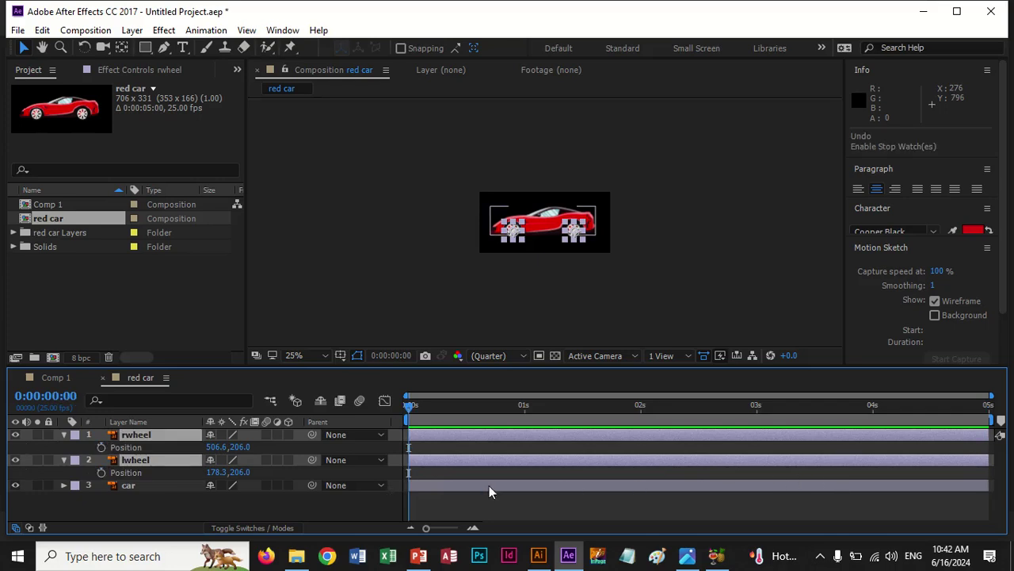
{"action": "key", "text": "s"}
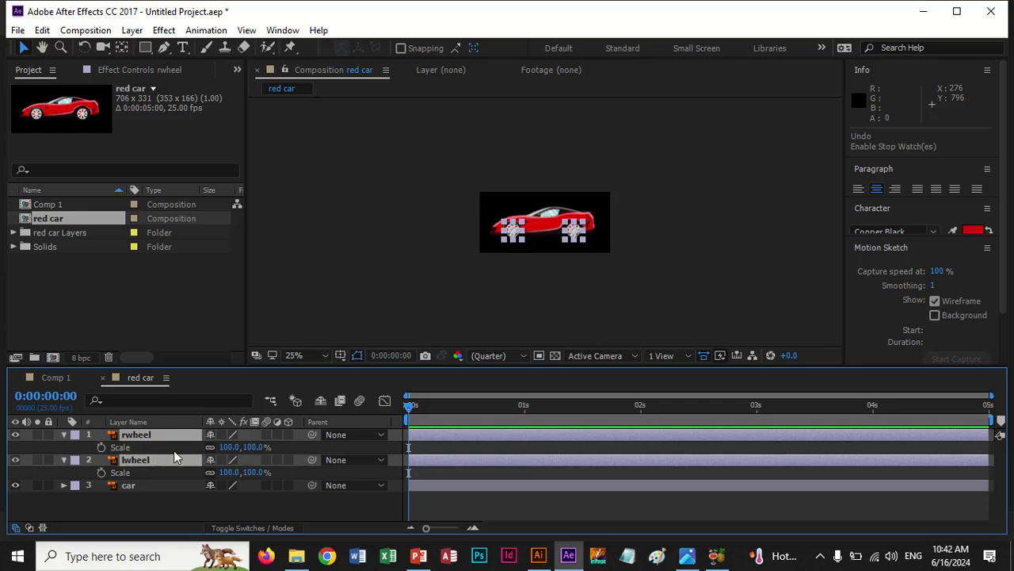
Step: Add Rotation keyframes to both wheel layers at 0:00:00:00 and move the current time to 0:00:04:24
{"action": "key", "text": "r"}
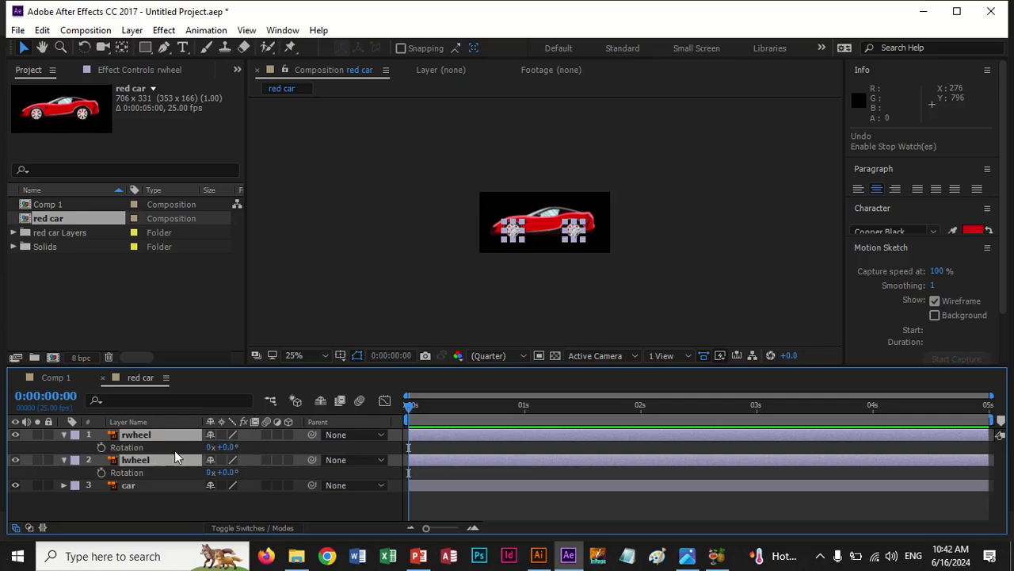
{"action": "left_click", "coordinate": [101, 446]}
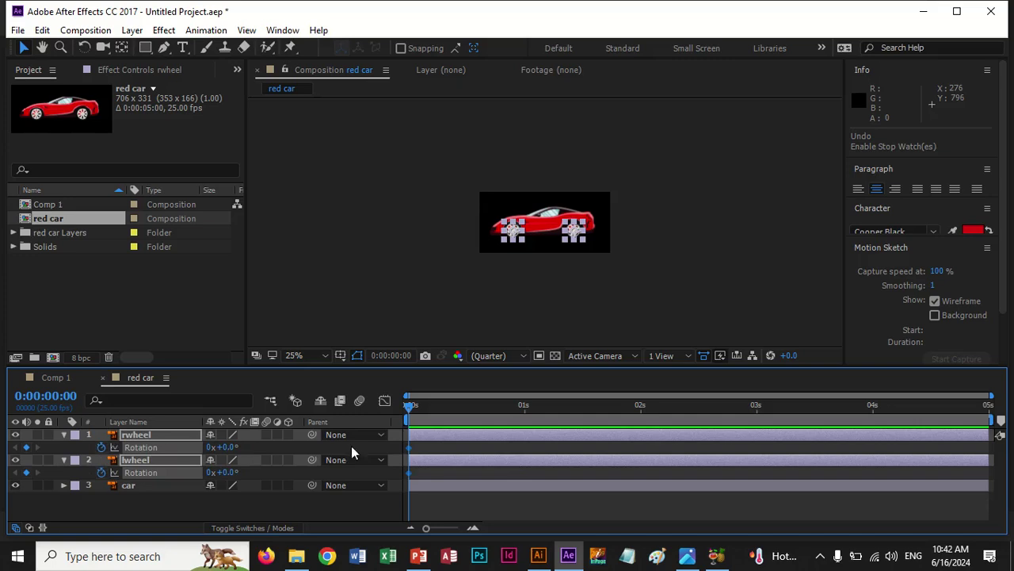
{"action": "left_click_drag", "start_coordinate": [417, 410], "coordinate": [996, 438]}
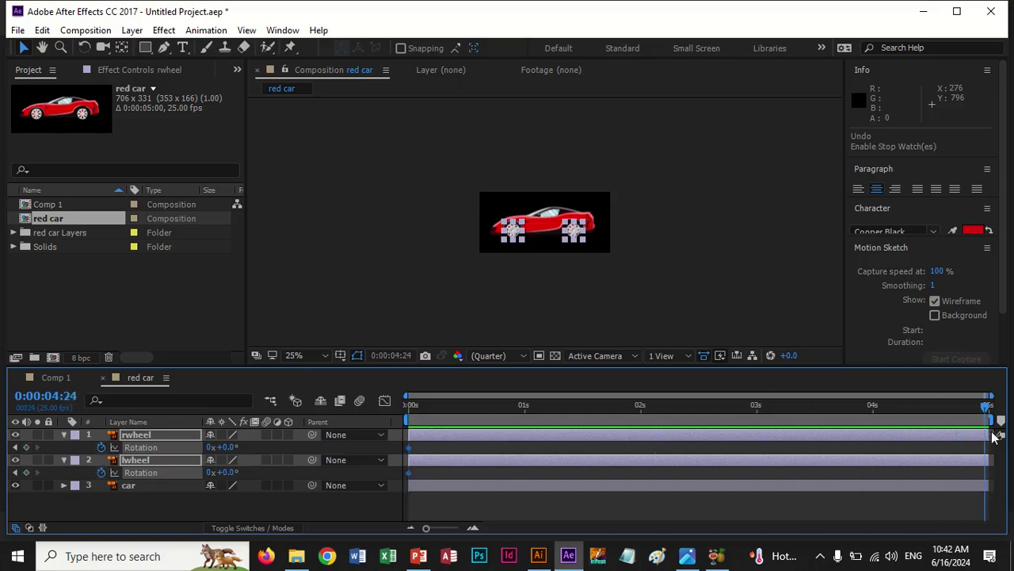
Step: Set both wheels' Rotation to 3 full revolutions at 0:00:04:24 and preview the spin
{"action": "left_click", "coordinate": [210, 447]}
{"action": "type", "text": "3"}
{"action": "key", "text": "Return"}
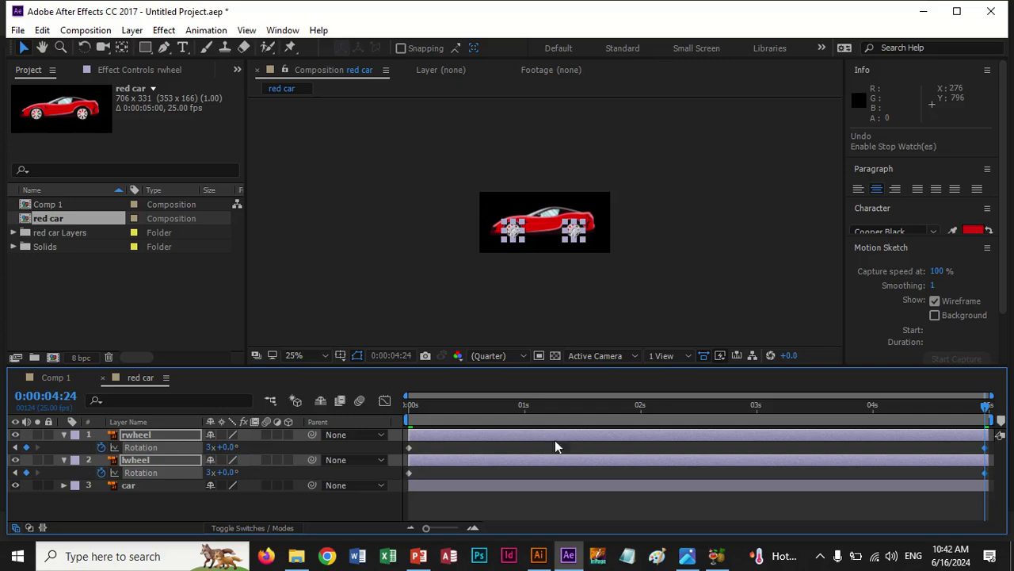
{"action": "key", "text": "space"}
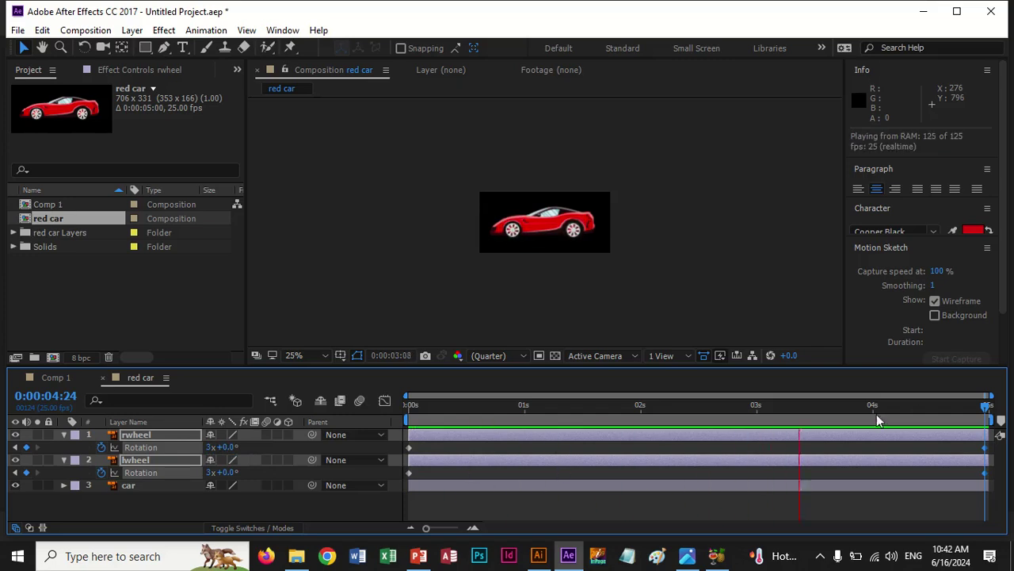
{"action": "left_click", "coordinate": [986, 408]}
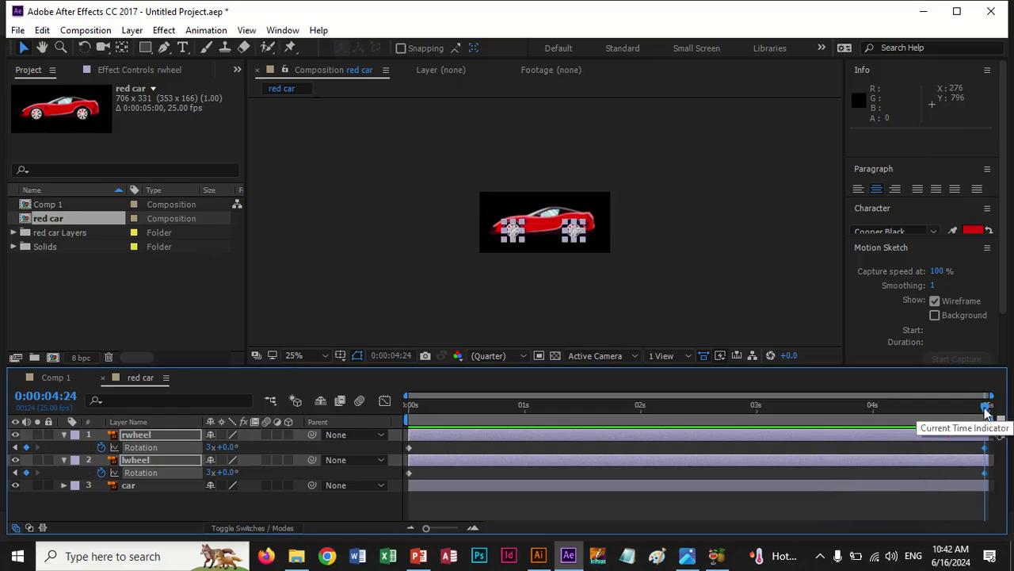
Step: Set the Rotation of rwheel and lwheel individually to -3 revolutions at 0:00:04:24 and preview the spinning wheels
{"action": "left_click", "coordinate": [210, 448]}
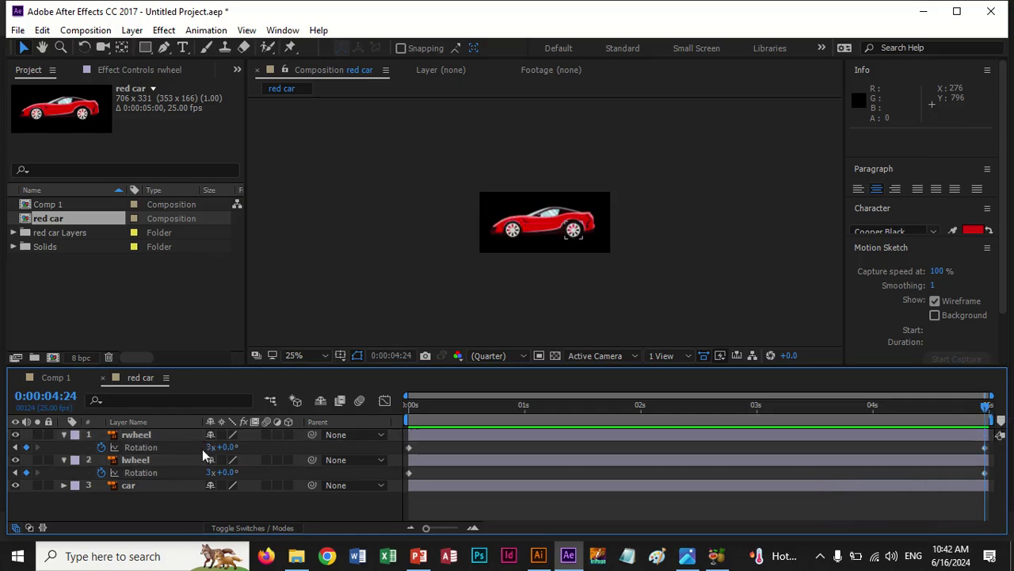
{"action": "left_click", "coordinate": [210, 448]}
{"action": "type", "text": "-"}
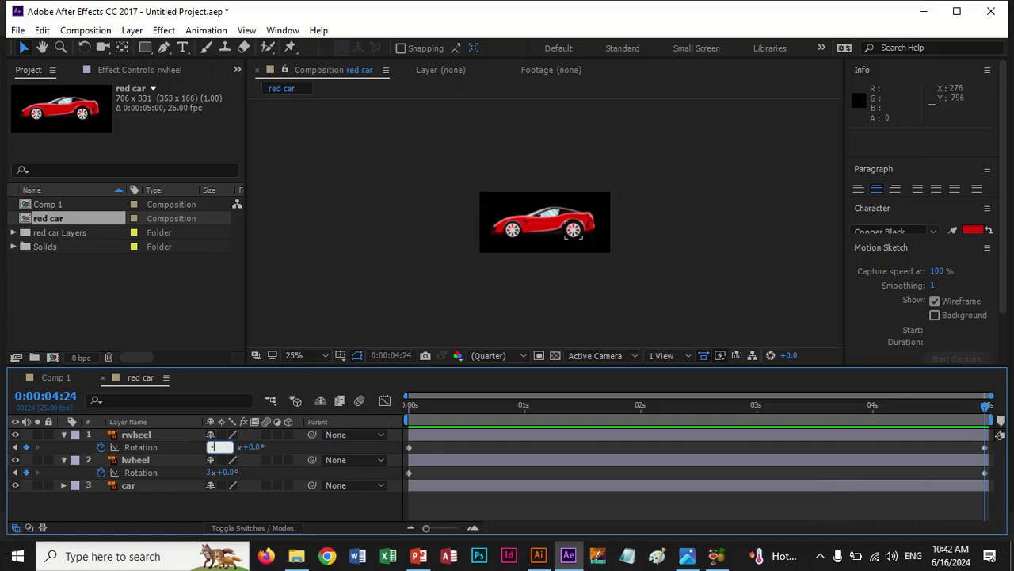
{"action": "type", "text": "3"}
{"action": "key", "text": "Return"}
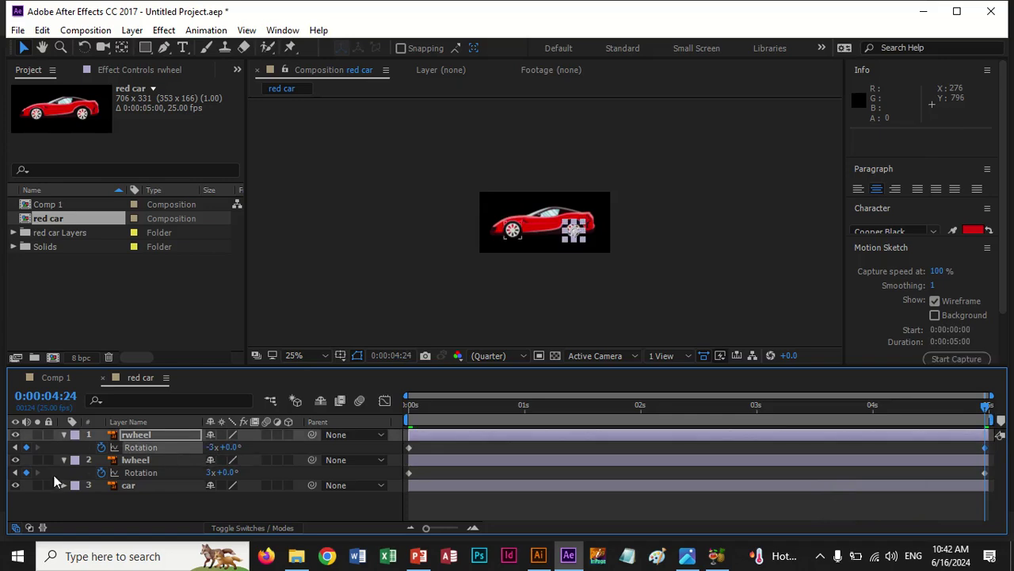
{"action": "left_click", "coordinate": [208, 473]}
{"action": "type", "text": "-3"}
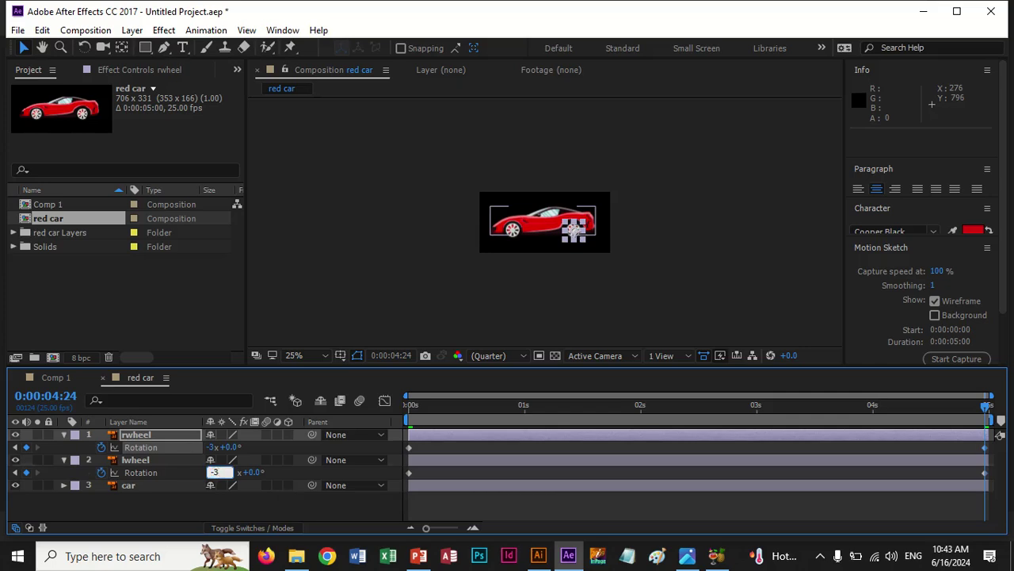
{"action": "key", "text": "Return"}
{"action": "key", "text": "space"}
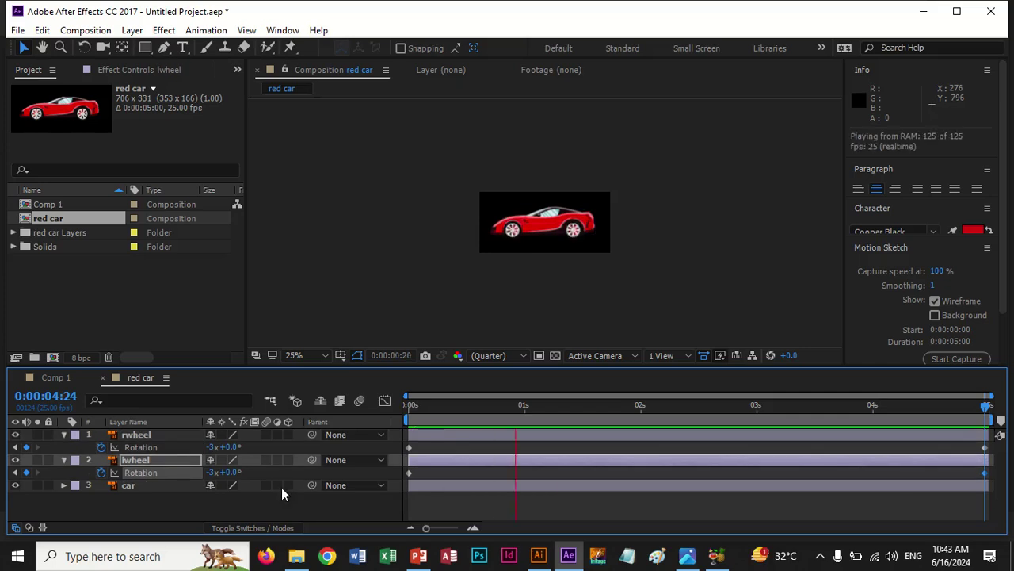
{"action": "key", "text": "space"}
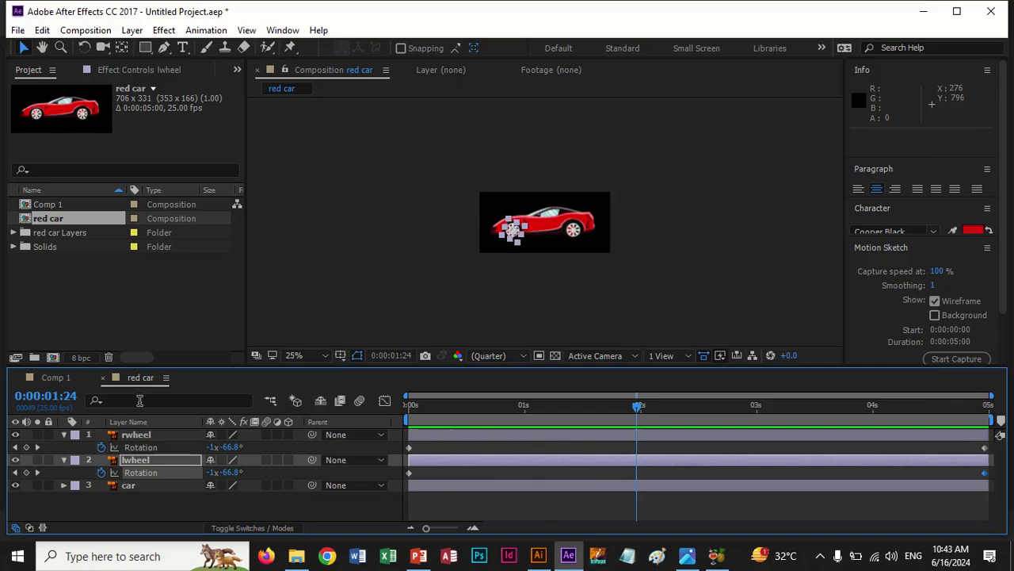
Step: Close the red car composition, add it as a layer in Comp 1, and return the current time to 0:00:00:00
{"action": "left_click", "coordinate": [103, 378]}
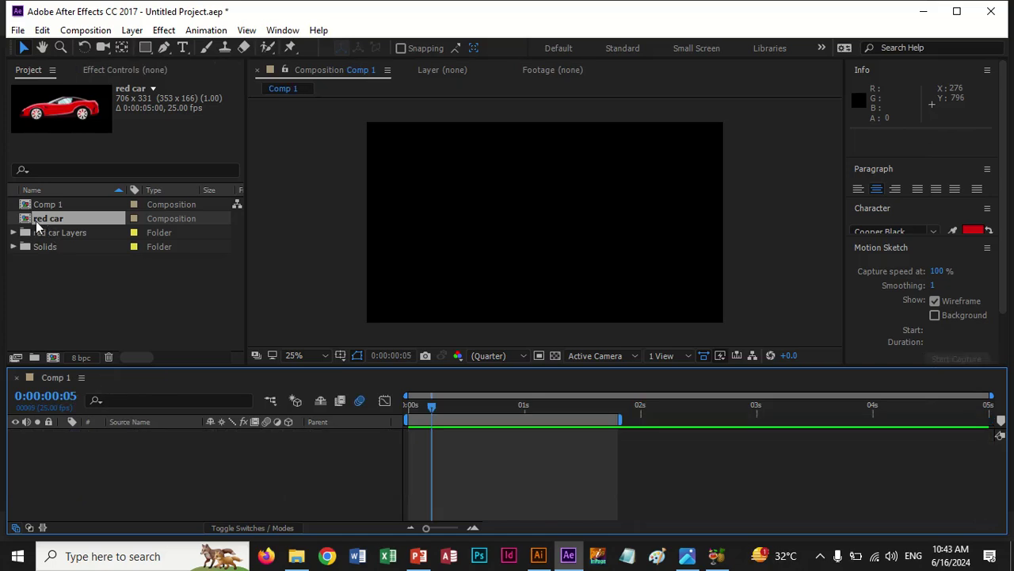
{"action": "left_click_drag", "start_coordinate": [34, 220], "coordinate": [50, 444]}
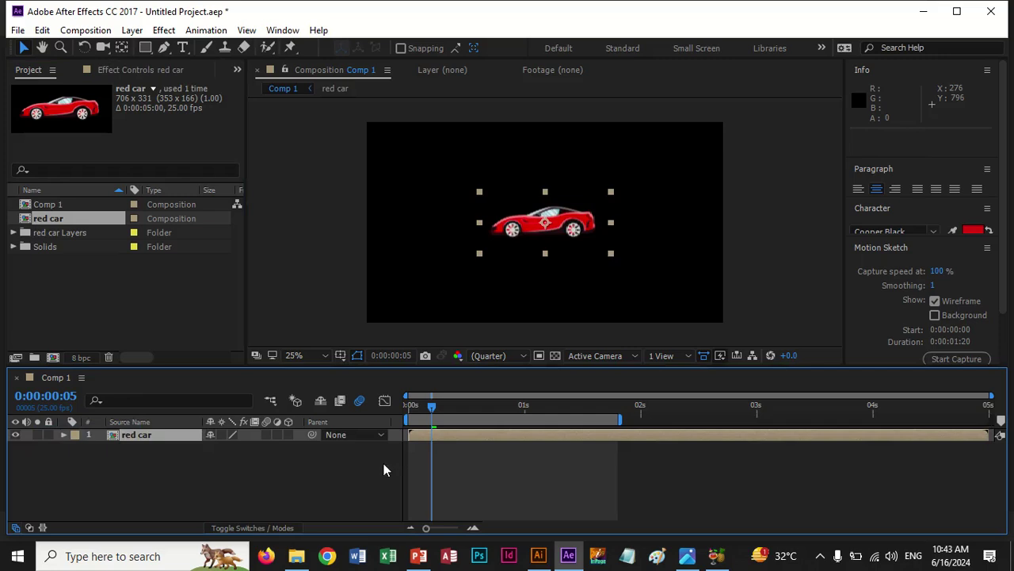
{"action": "left_click_drag", "start_coordinate": [422, 414], "coordinate": [382, 413]}
Step: Open the red car composition to review the rwheel and lwheel Rotation keyframes, and close it to return to Comp 1
{"action": "double_click", "coordinate": [137, 437]}
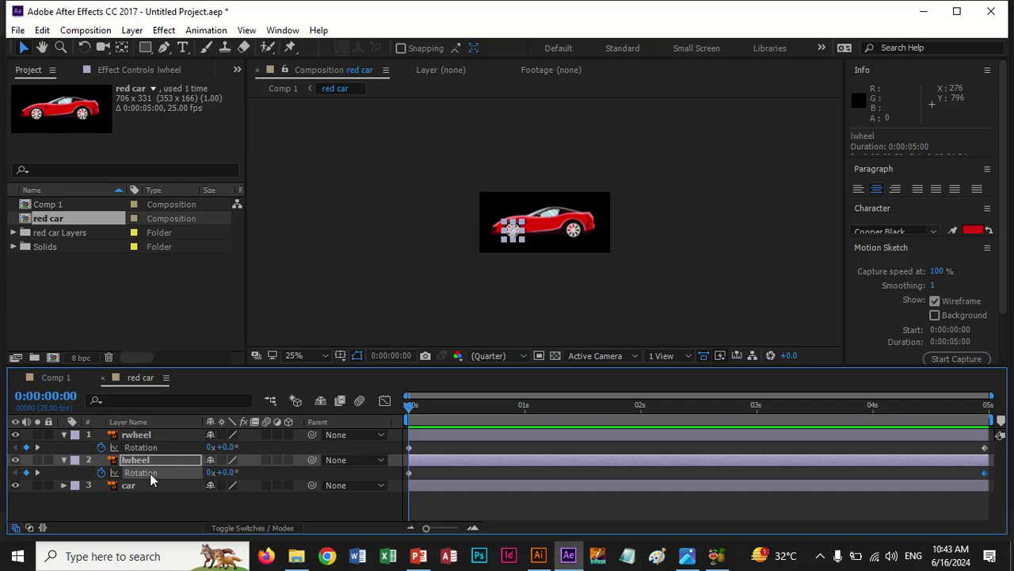
{"action": "left_click", "coordinate": [158, 437]}
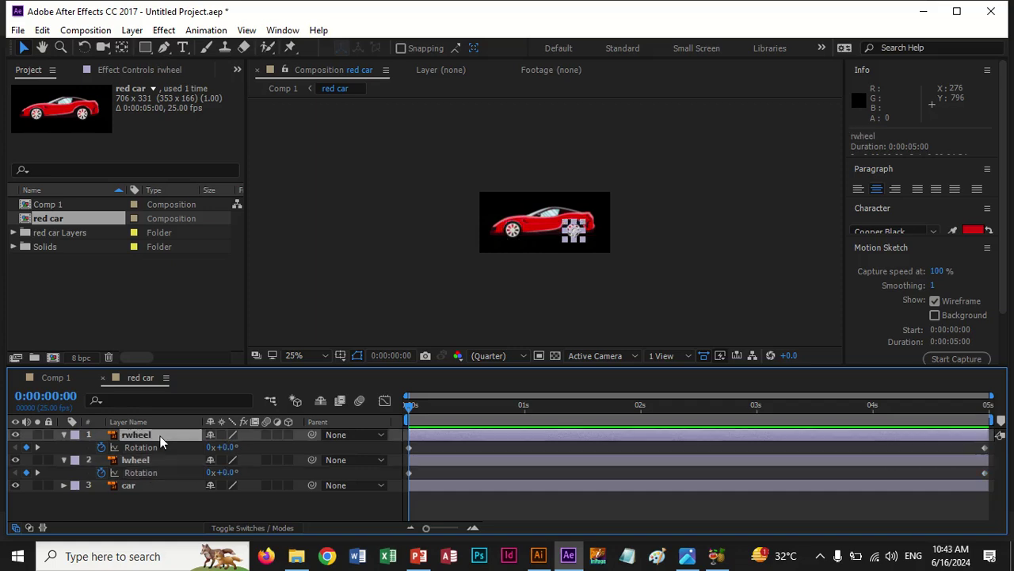
{"action": "left_click", "coordinate": [102, 377]}
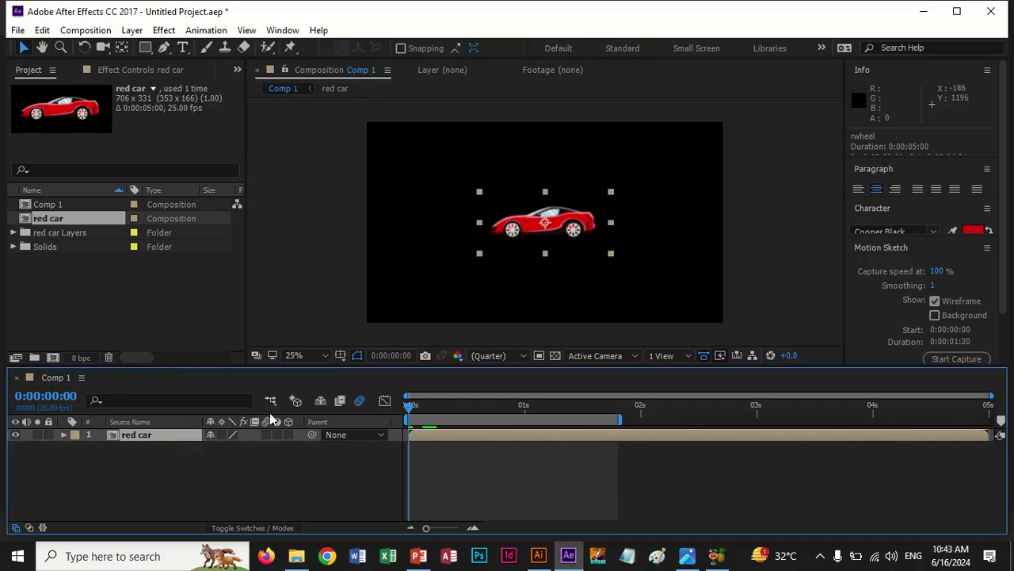
Step: Move the red car beyond the right edge of the frame, about 1689, 528, and add a Position keyframe at 0:00:00:00
{"action": "key", "text": "p"}
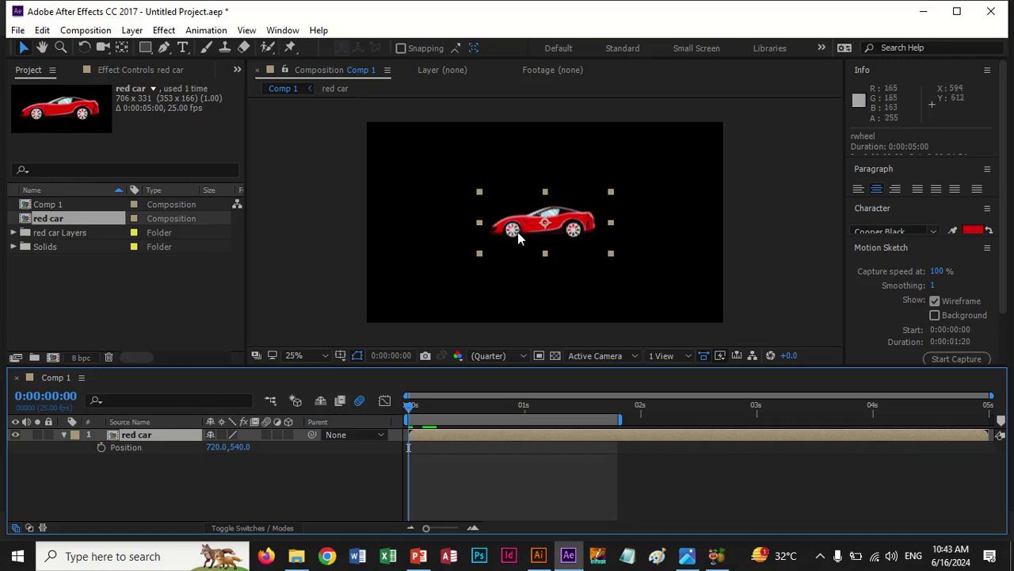
{"action": "left_click_drag", "start_coordinate": [545, 226], "coordinate": [784, 222]}
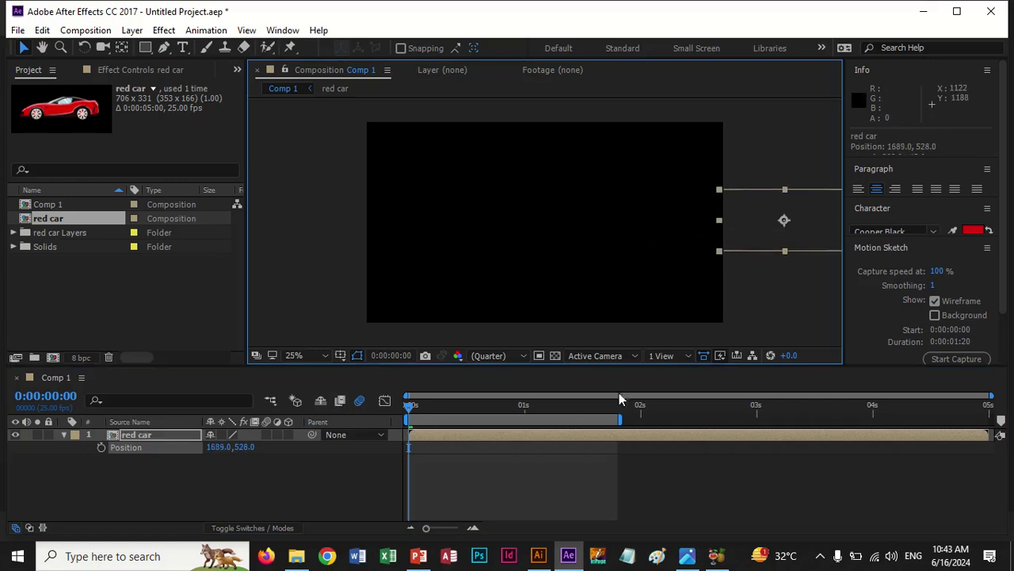
{"action": "left_click", "coordinate": [102, 447]}
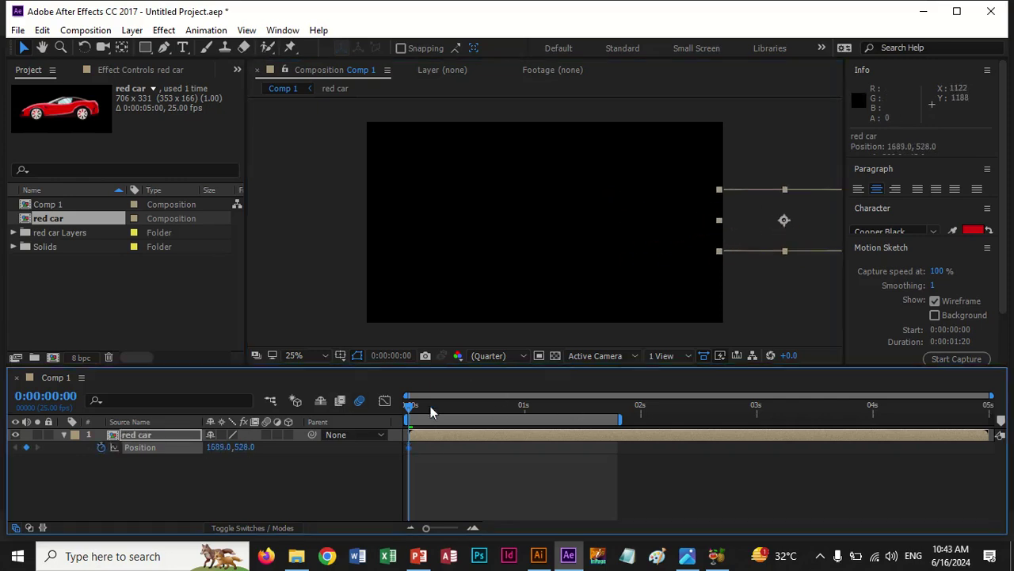
Step: At 0:00:01:17, move the red car to about 285, 540 near the frame's left side and preview its drive across
{"action": "left_click_drag", "start_coordinate": [409, 416], "coordinate": [604, 417]}
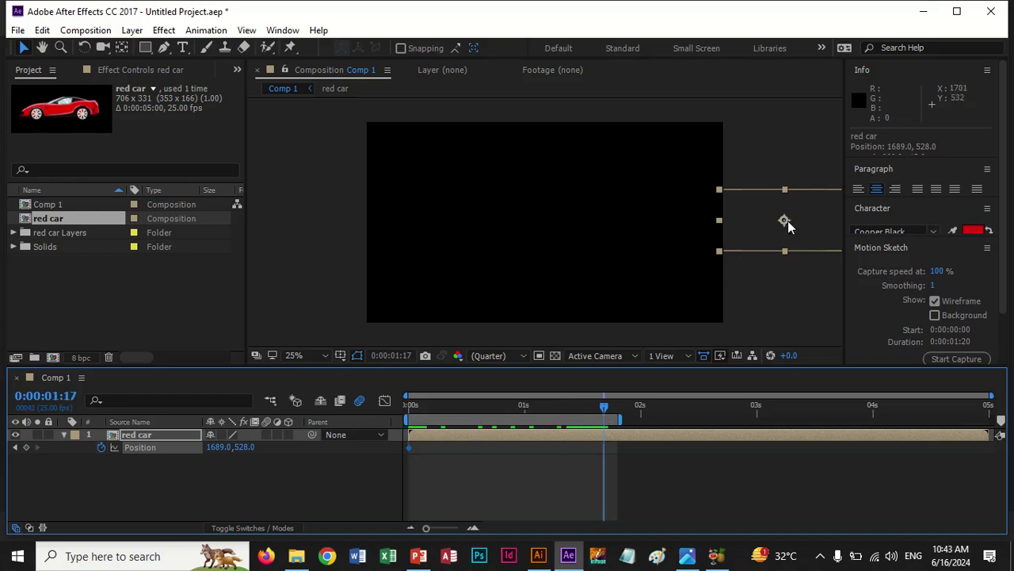
{"action": "left_click_drag", "start_coordinate": [789, 226], "coordinate": [436, 223]}
{"action": "key", "text": "space"}
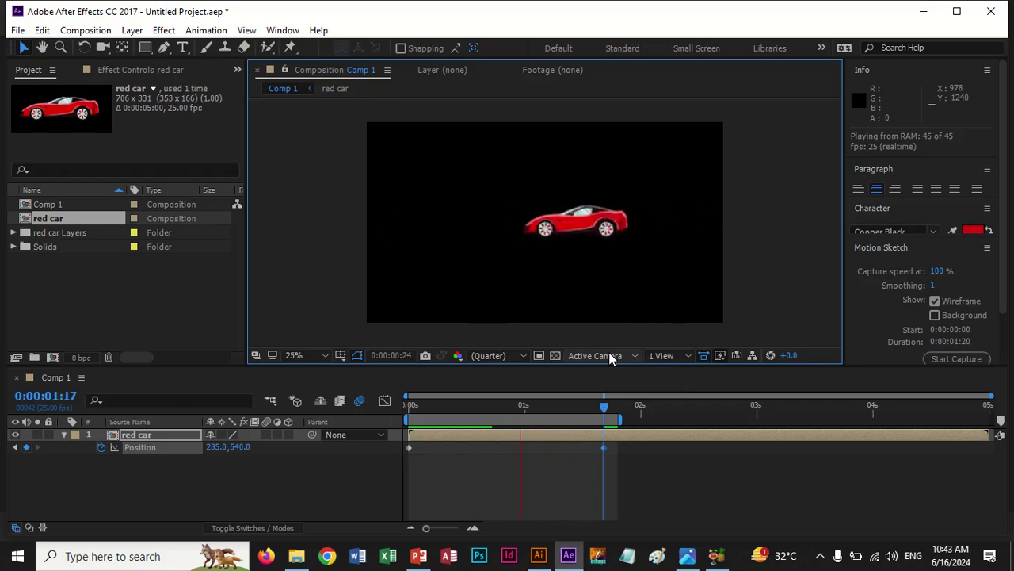
{"action": "key", "text": "space"}
Step: Extend the work area to 3 seconds, shift the last Position keyframe to 0:00:02:24, and preview the slower movement
{"action": "left_click", "coordinate": [618, 420]}
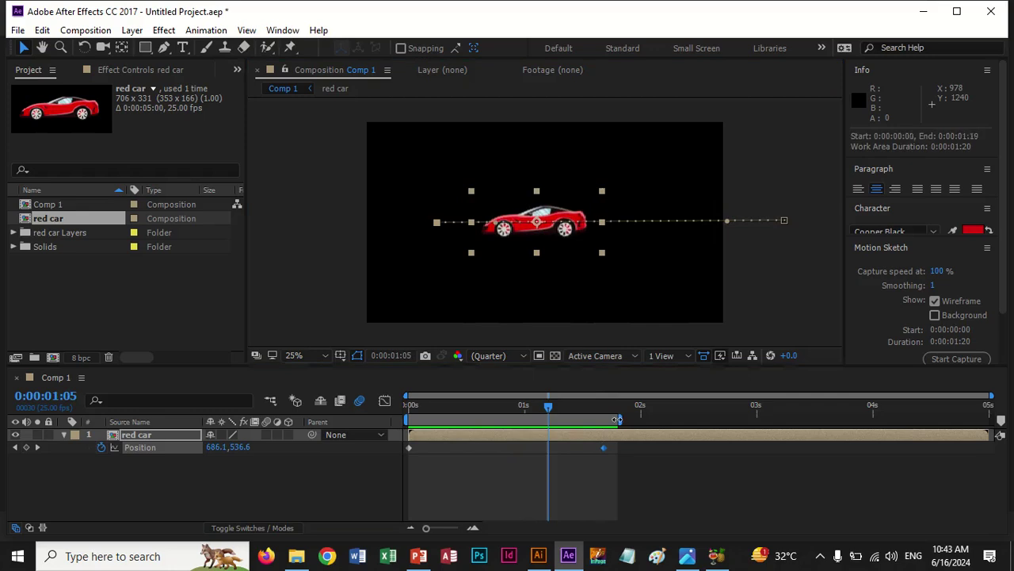
{"action": "left_click_drag", "start_coordinate": [618, 420], "coordinate": [759, 420]}
{"action": "left_click", "coordinate": [662, 481]}
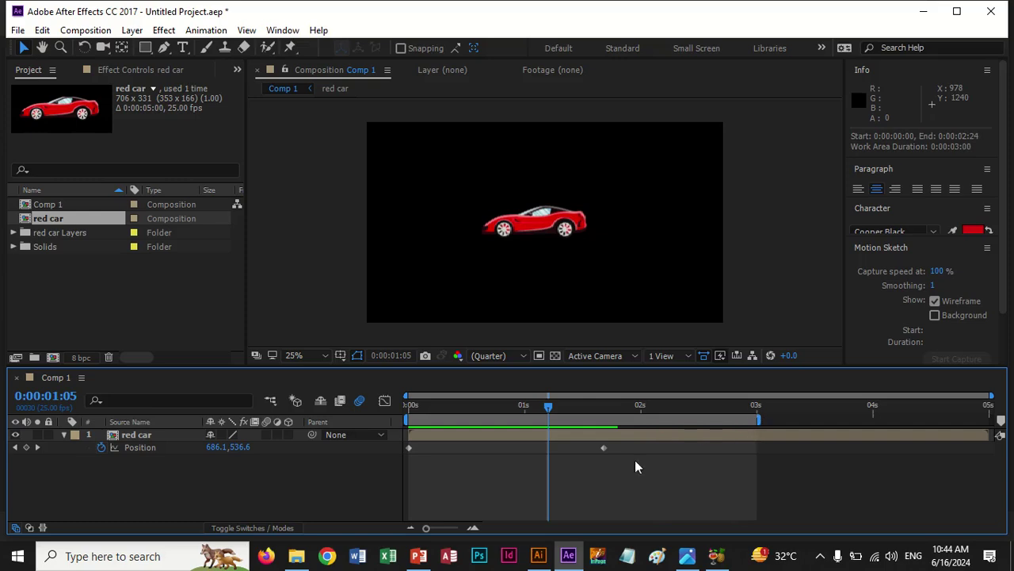
{"action": "left_click_drag", "start_coordinate": [606, 448], "coordinate": [753, 448]}
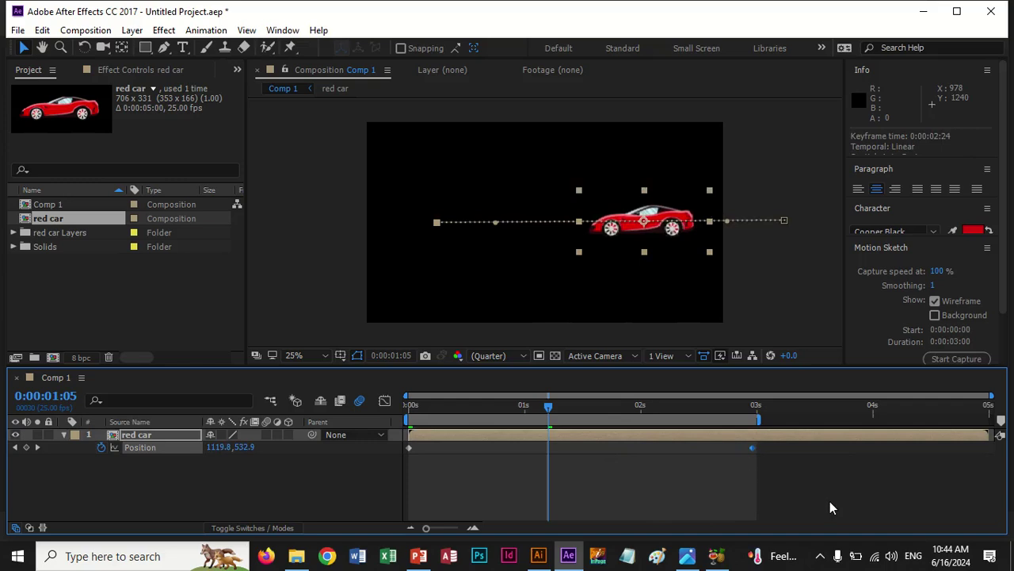
{"action": "key", "text": "space"}
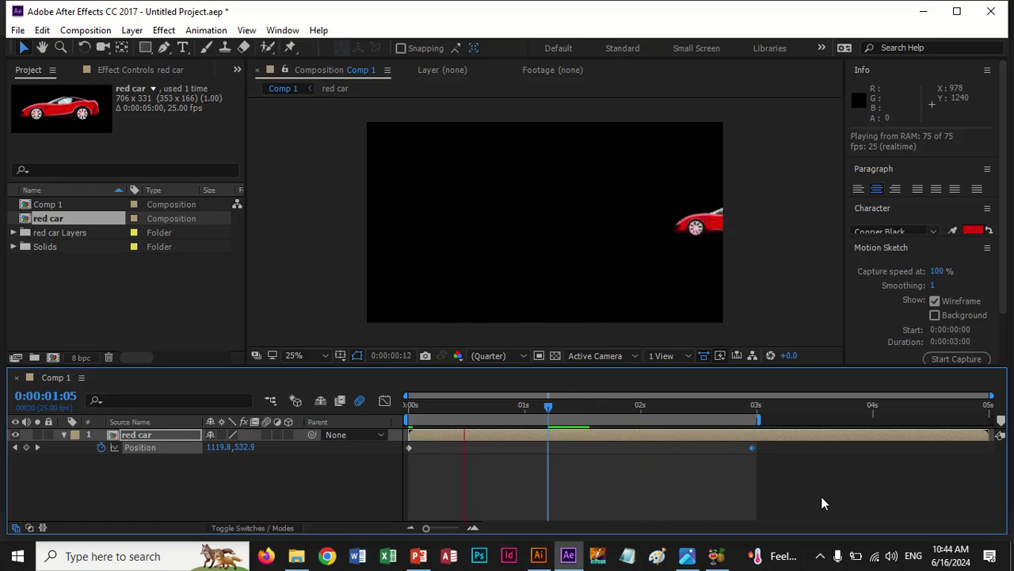
{"action": "key", "text": "space"}
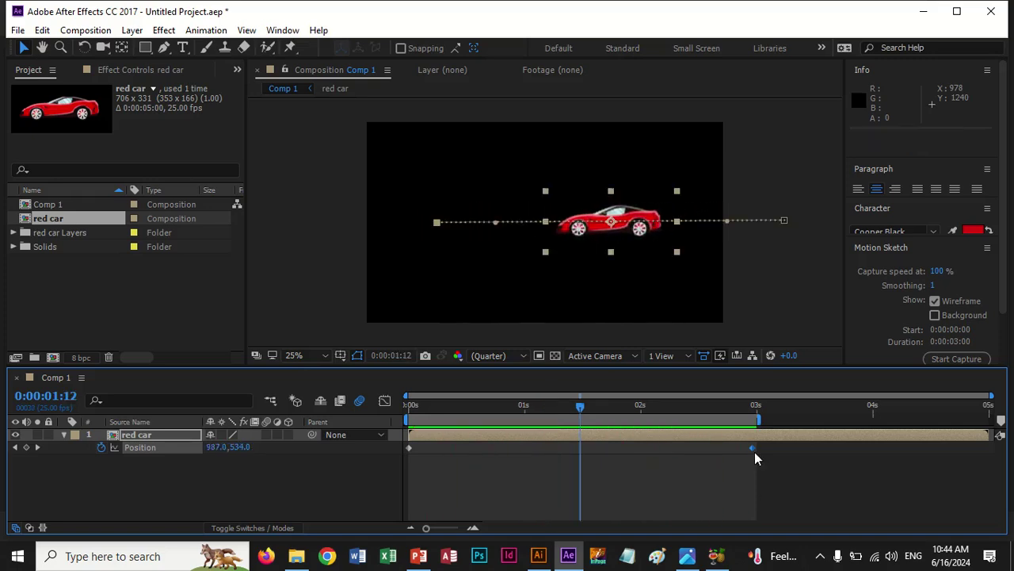
Step: Pull the last Position keyframe back to 0:00:02:17, and scrub and play the car's movement
{"action": "left_click_drag", "start_coordinate": [752, 447], "coordinate": [721, 451]}
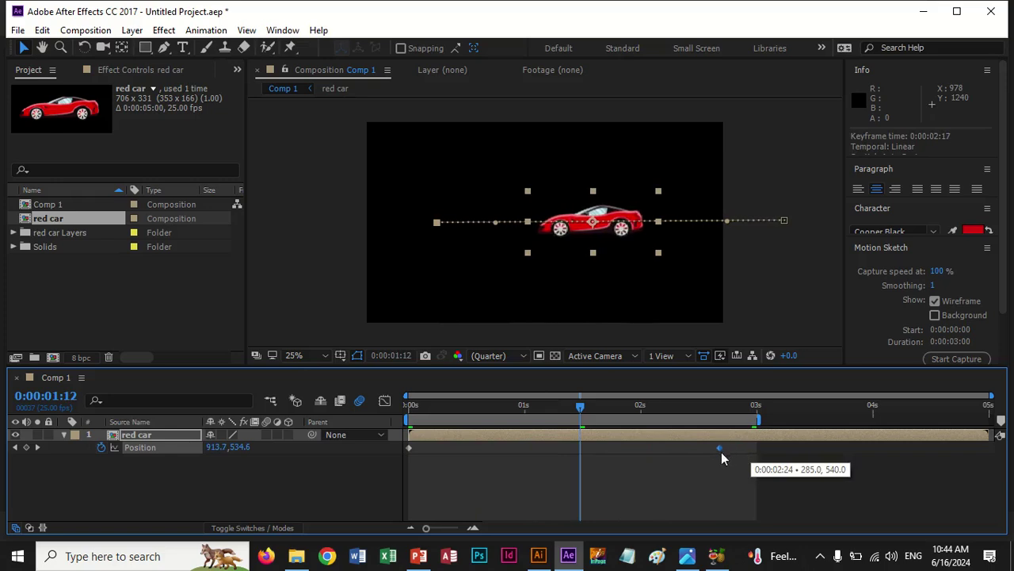
{"action": "left_click", "coordinate": [586, 407]}
{"action": "left_click_drag", "start_coordinate": [599, 407], "coordinate": [751, 429]}
{"action": "key", "text": "space"}
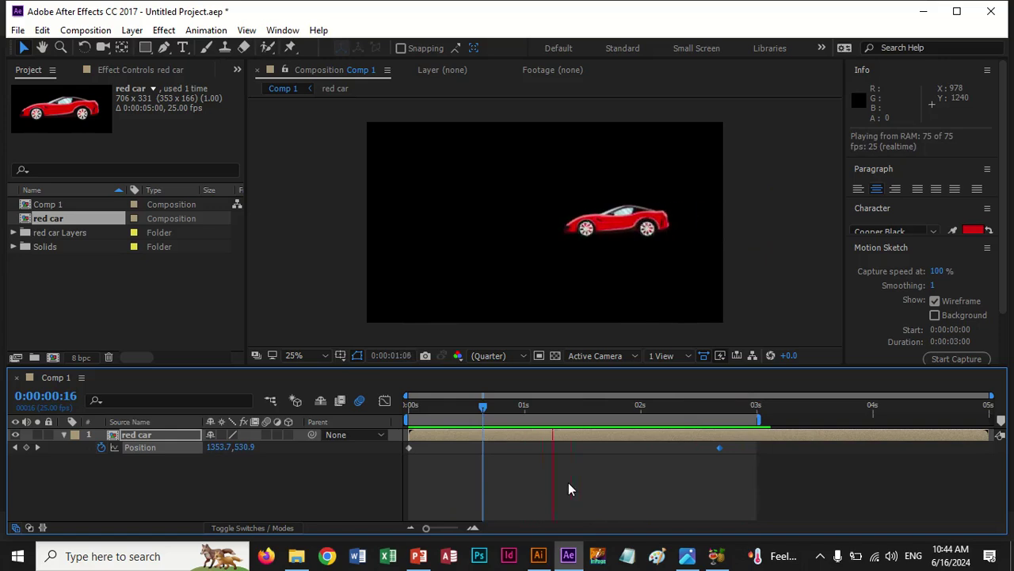
{"action": "key", "text": "space"}
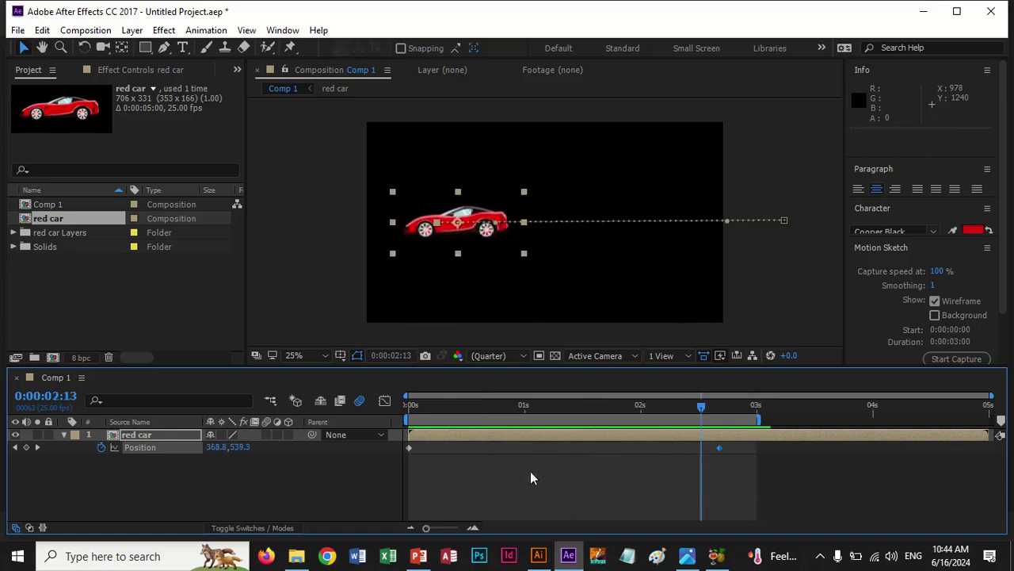
Step: Apply Easy Ease to both Position keyframes of the red car layer and preview the motion
{"action": "left_click_drag", "start_coordinate": [736, 473], "coordinate": [406, 440]}
{"action": "key", "text": "F9"}
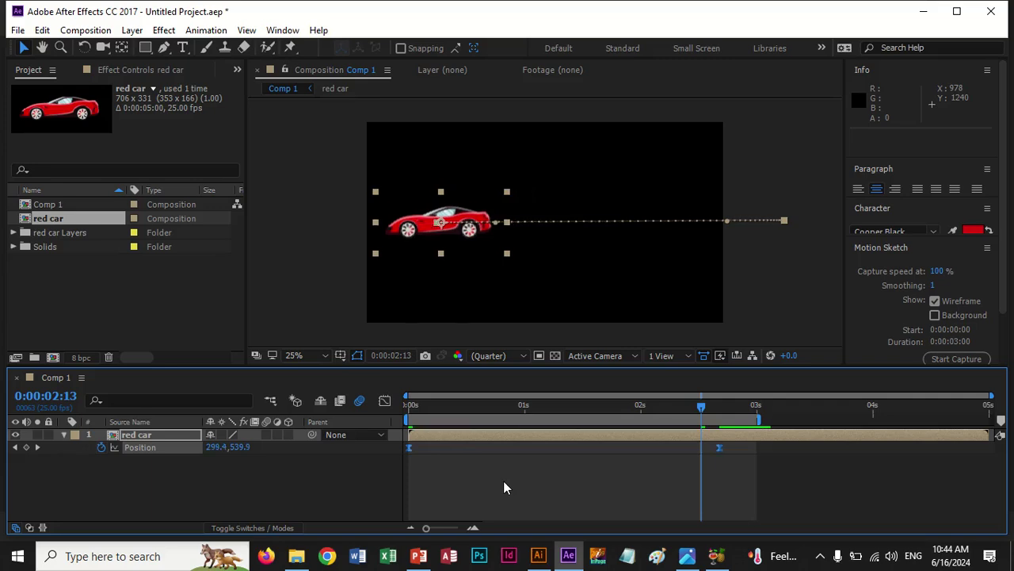
{"action": "key", "text": "space"}
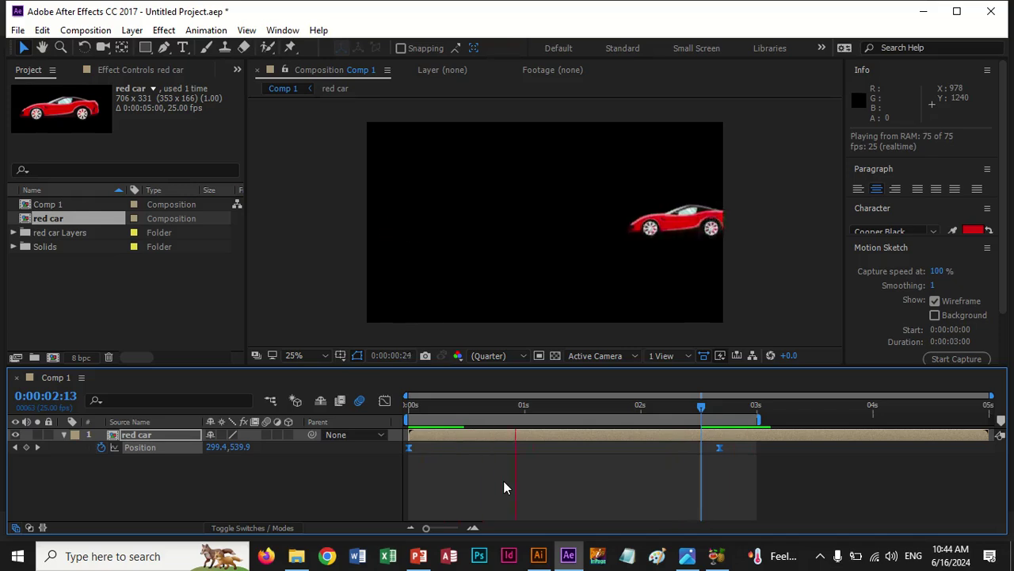
{"action": "key", "text": "space"}
Step: Shift the last eased Position keyframe to 0:00:02:24 and preview the red car's motion
{"action": "left_click_drag", "start_coordinate": [719, 449], "coordinate": [749, 450]}
{"action": "left_click", "coordinate": [711, 490]}
{"action": "key", "text": "space"}
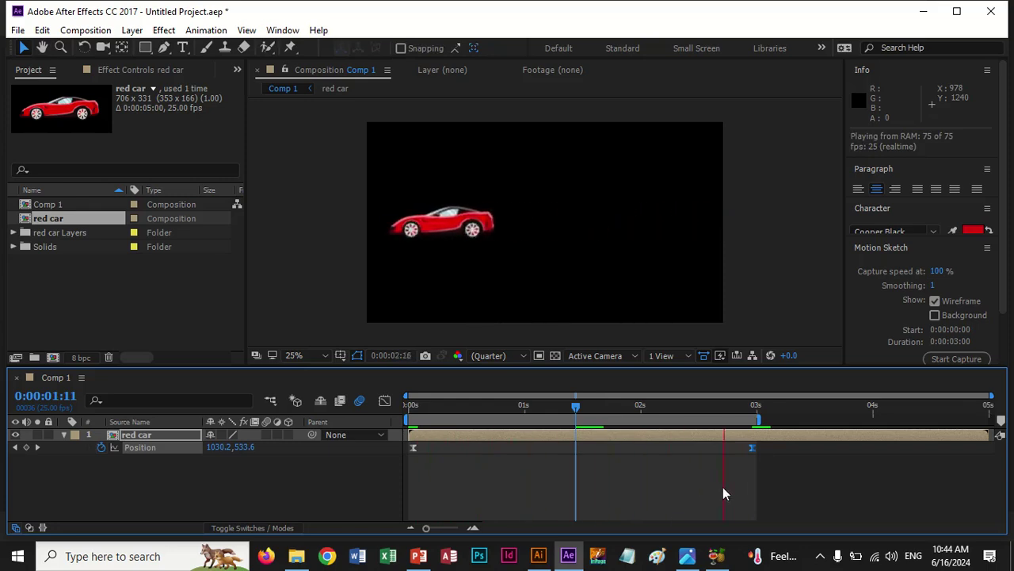
{"action": "key", "text": "space"}
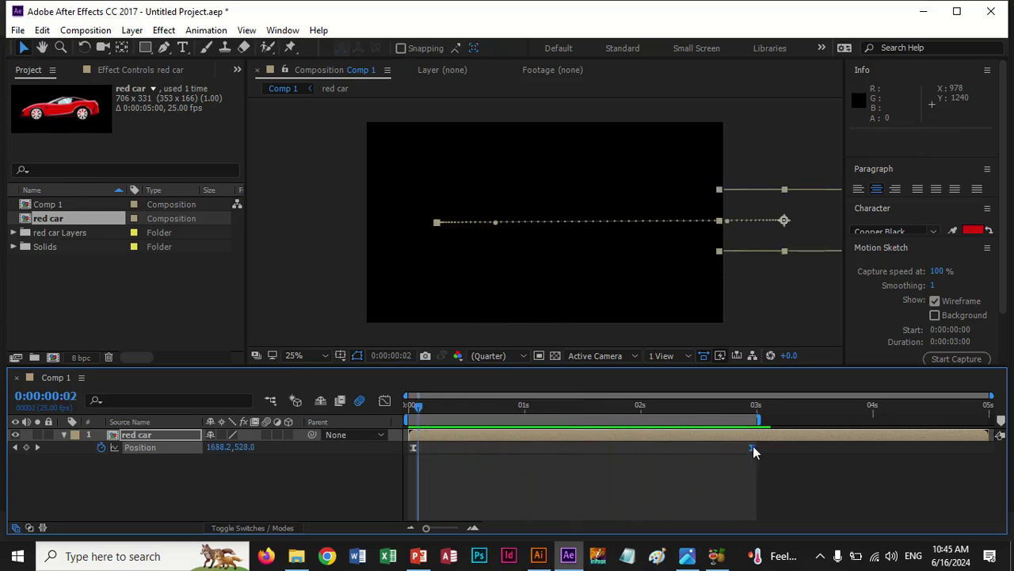
Step: Place the last eased Position keyframe at 0:00:02:18 and preview the car's arrival
{"action": "left_click_drag", "start_coordinate": [754, 448], "coordinate": [723, 449]}
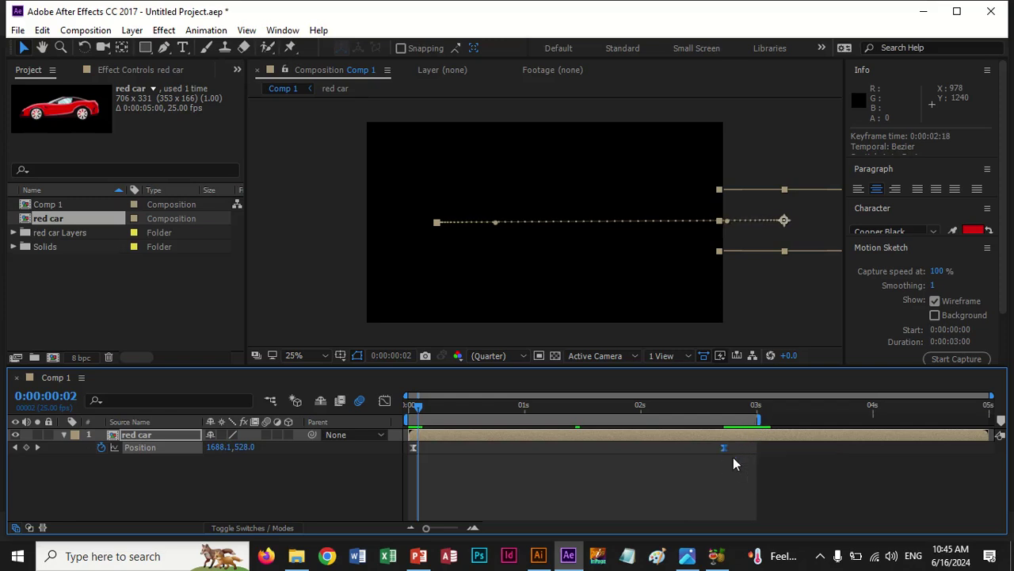
{"action": "left_click", "coordinate": [667, 504]}
{"action": "key", "text": "space"}
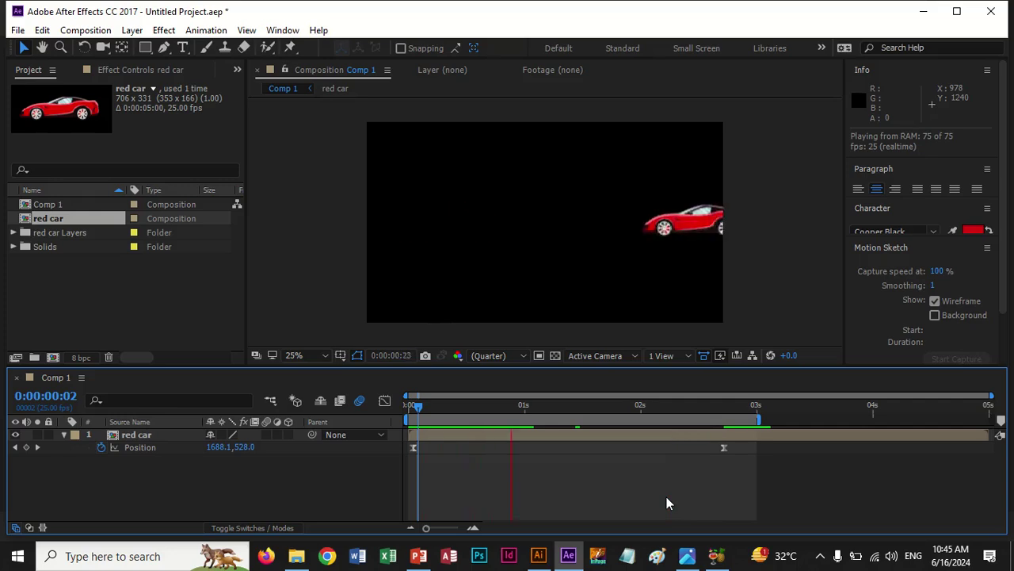
{"action": "key", "text": "space"}
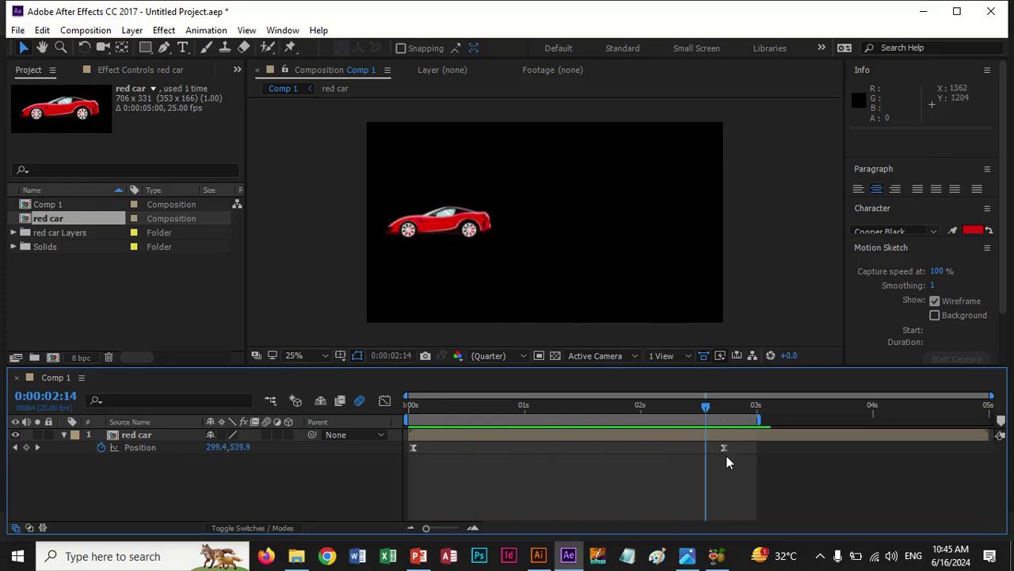
Step: Convert both Position keyframes back to linear, select only the first one, and preview the car's movement
{"action": "left_click_drag", "start_coordinate": [731, 459], "coordinate": [418, 448]}
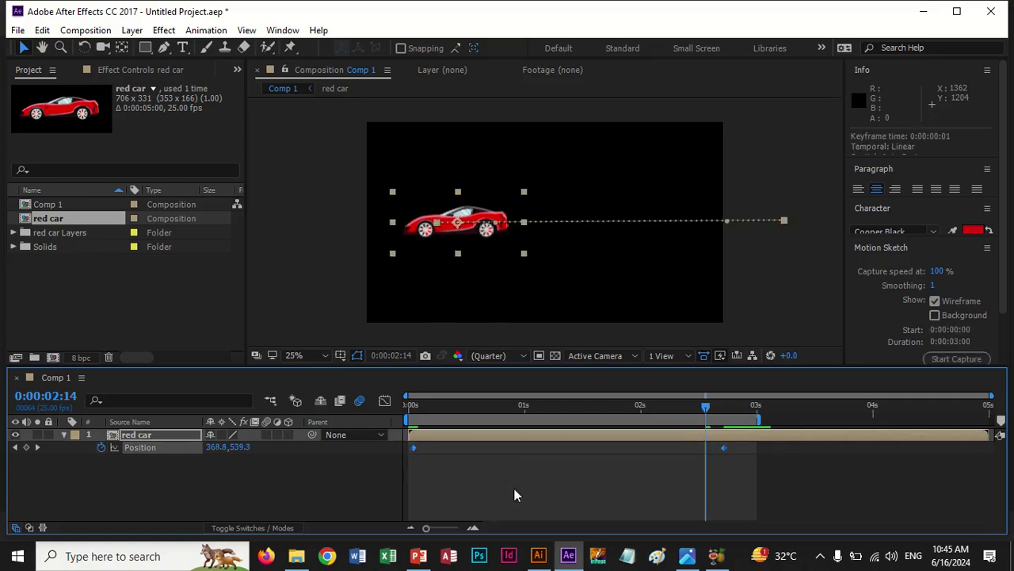
{"action": "left_click", "coordinate": [515, 495]}
{"action": "left_click", "coordinate": [415, 447]}
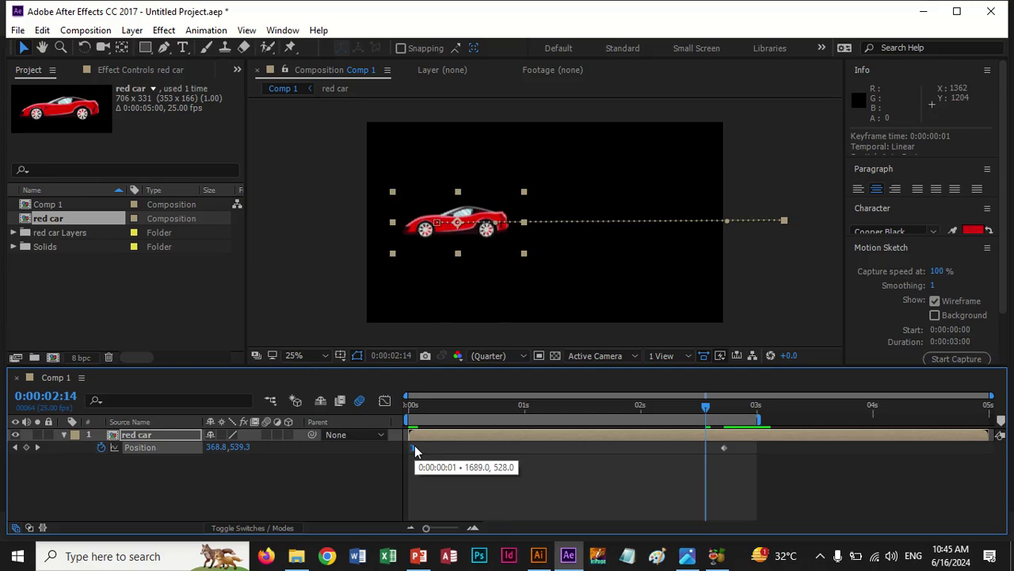
{"action": "key", "text": "space"}
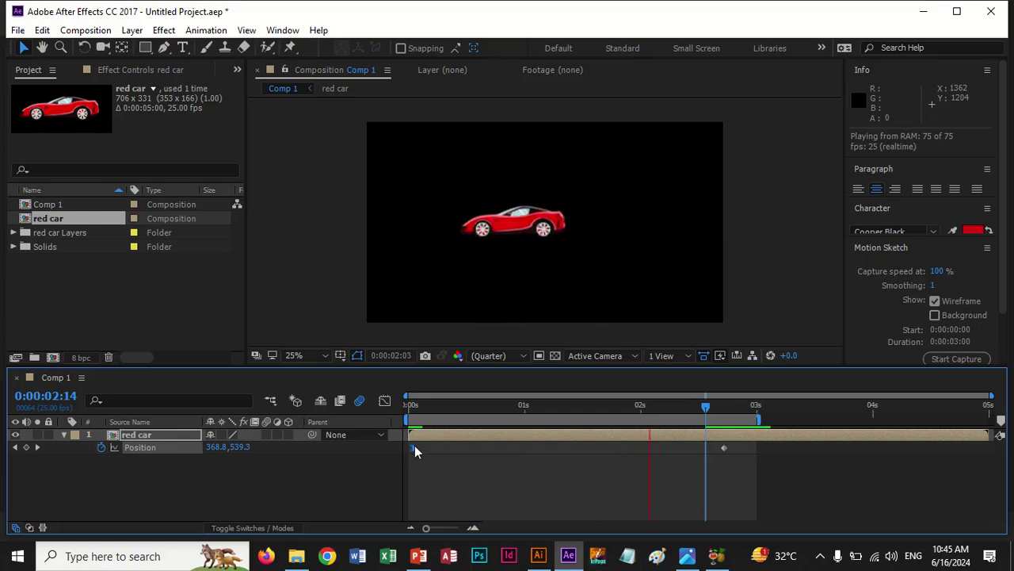
{"action": "key", "text": "space"}
Step: Apply Easy Ease only to the first Position keyframe at 0:00:00:01 and preview the car's eased start
{"action": "mouse_move", "coordinate": [414, 447]}
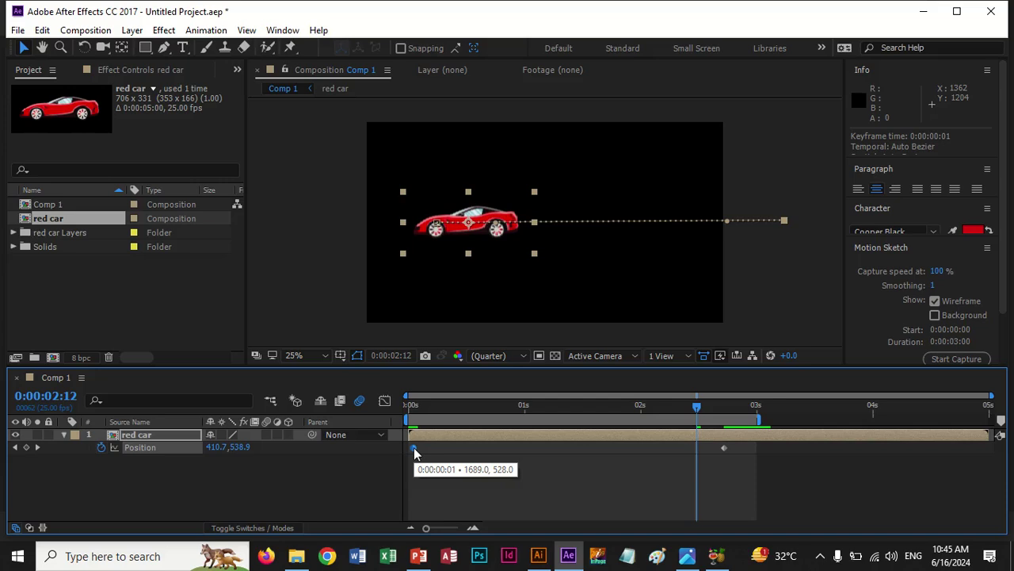
{"action": "key", "text": "F9"}
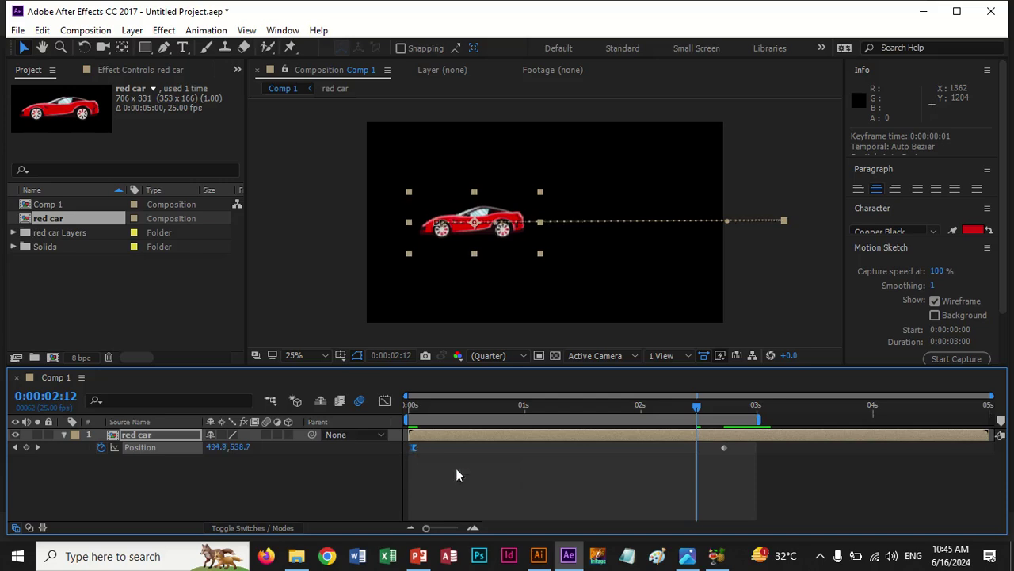
{"action": "key", "text": "space"}
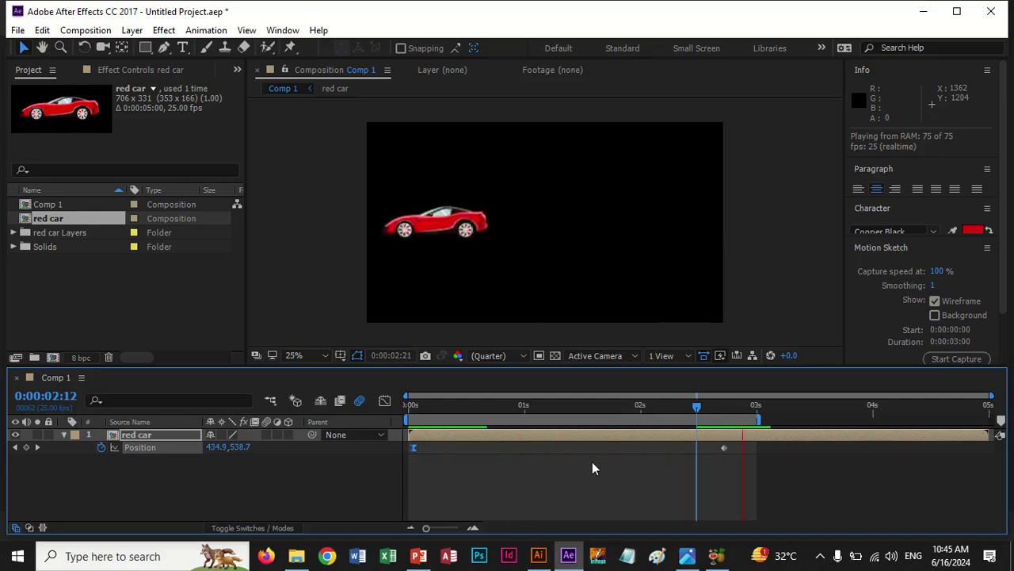
{"action": "key", "text": "space"}
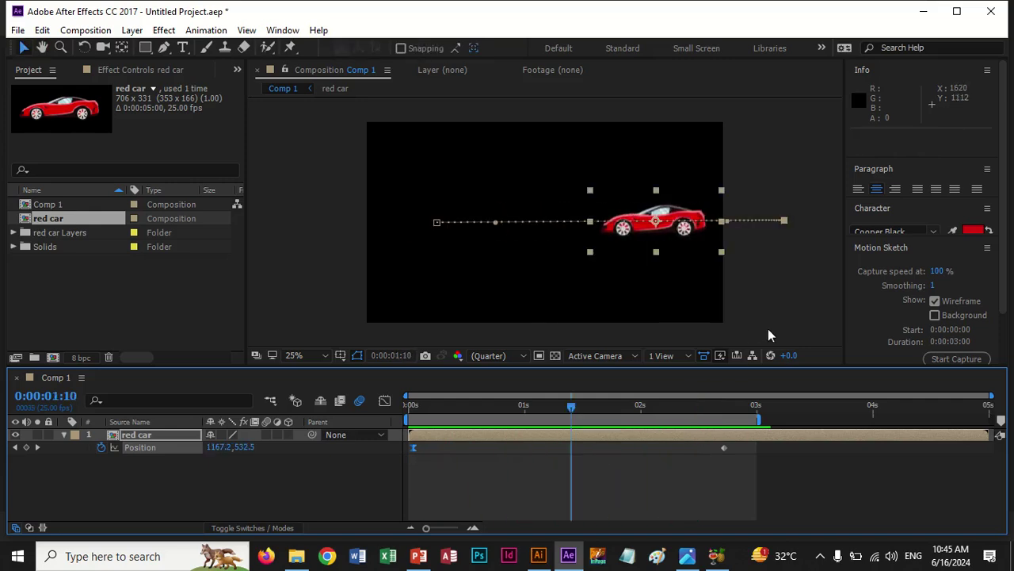